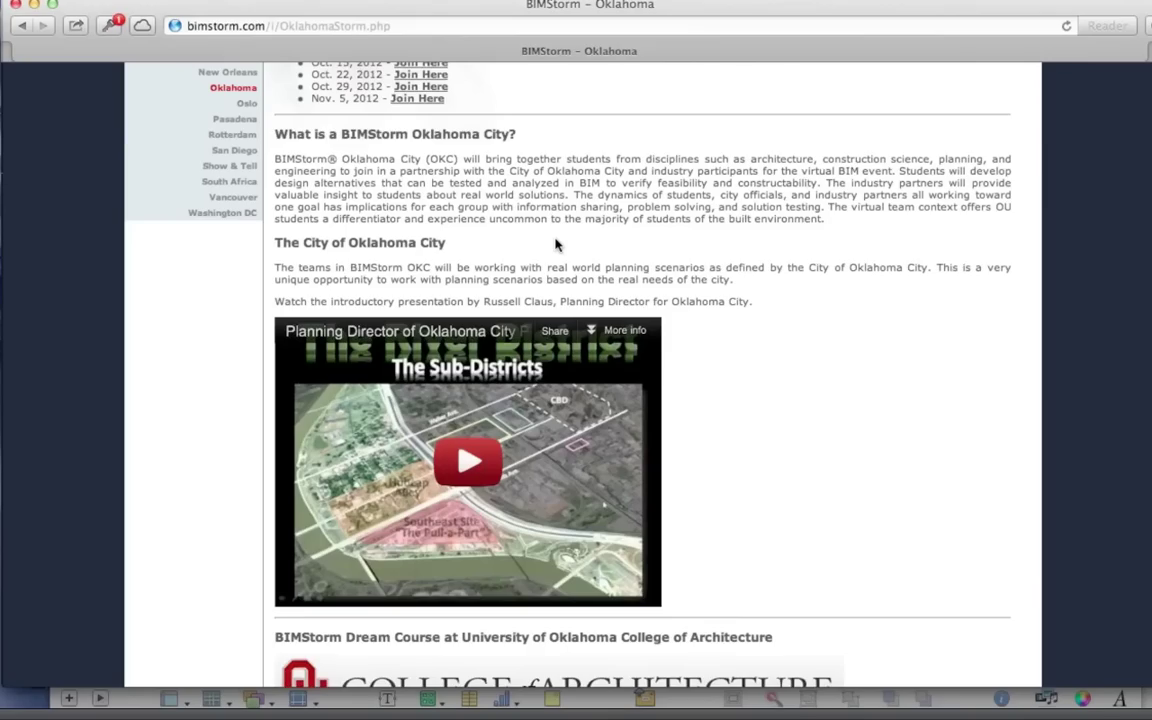
Look through the BIMStorm Oklahoma City page, and move the BIMStorm 2012 registration form aside.
{"action": "scroll", "coordinate": [557, 245], "scroll_direction": "down", "scroll_amount": 1}
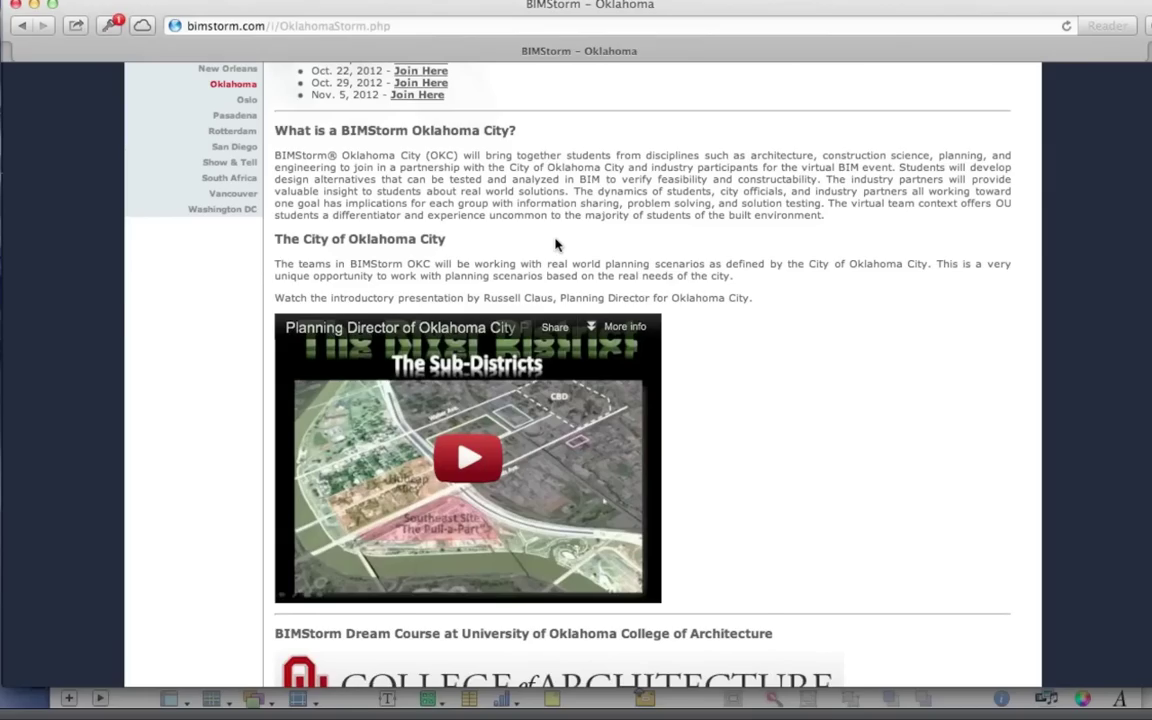
{"action": "scroll", "coordinate": [557, 245], "scroll_direction": "down", "scroll_amount": 5}
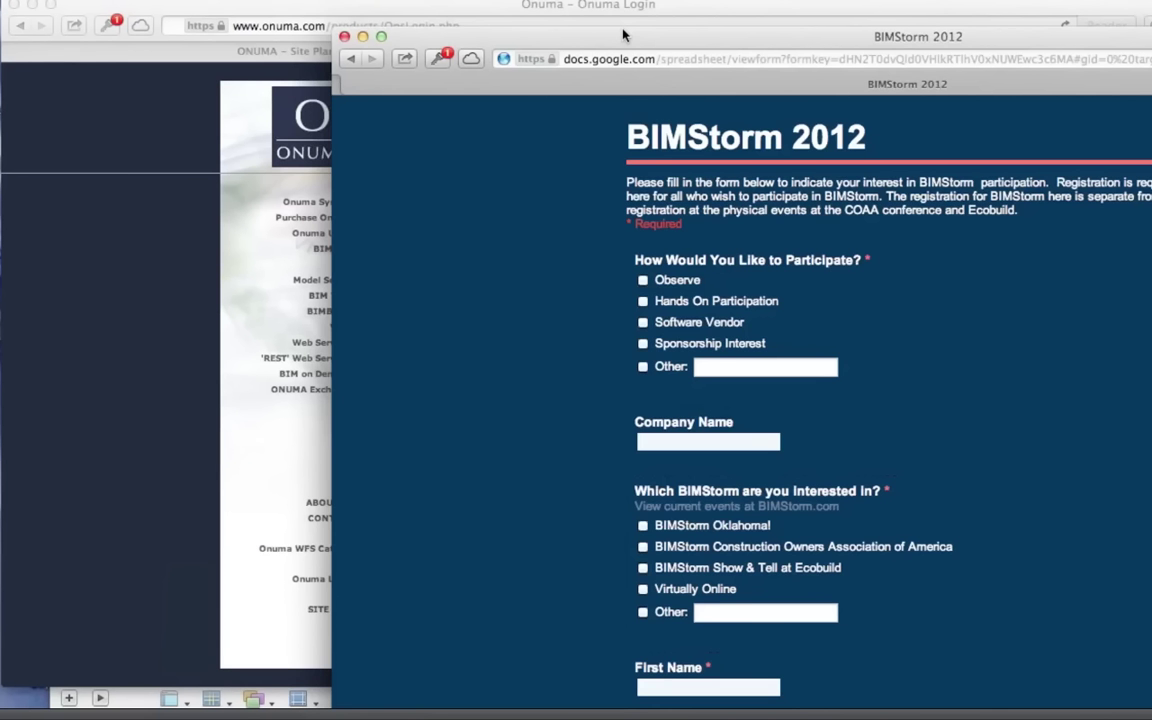
{"action": "left_click_drag", "start_coordinate": [622, 35], "coordinate": [704, 13]}
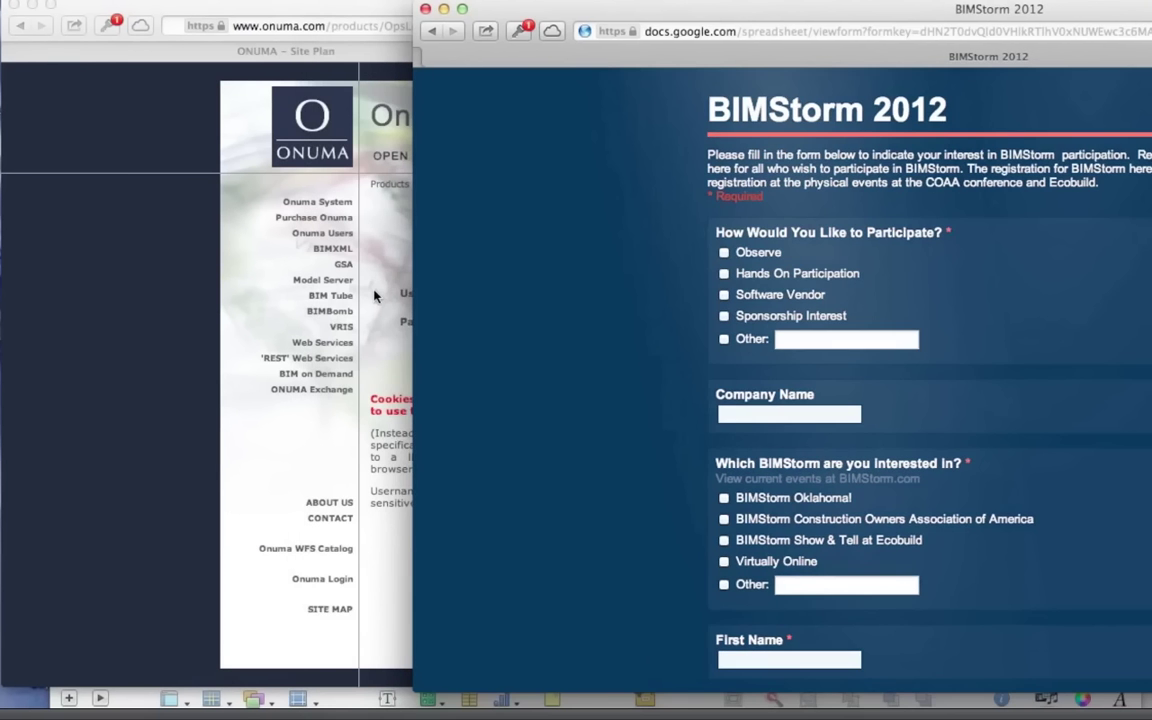
Log in to the ONUMA System with the account's username and password.
{"action": "left_click", "coordinate": [375, 296]}
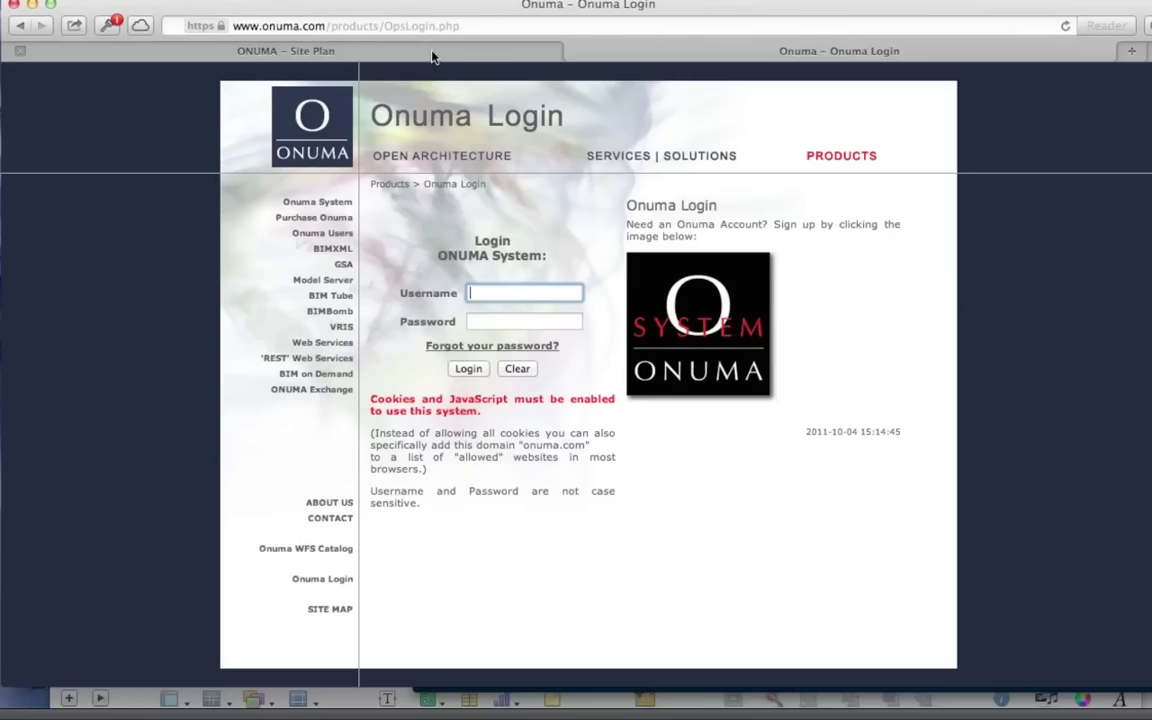
{"action": "type", "text": "Kimon"}
{"action": "key", "text": "Tab"}
{"action": "type", "text": "k•••••••"}
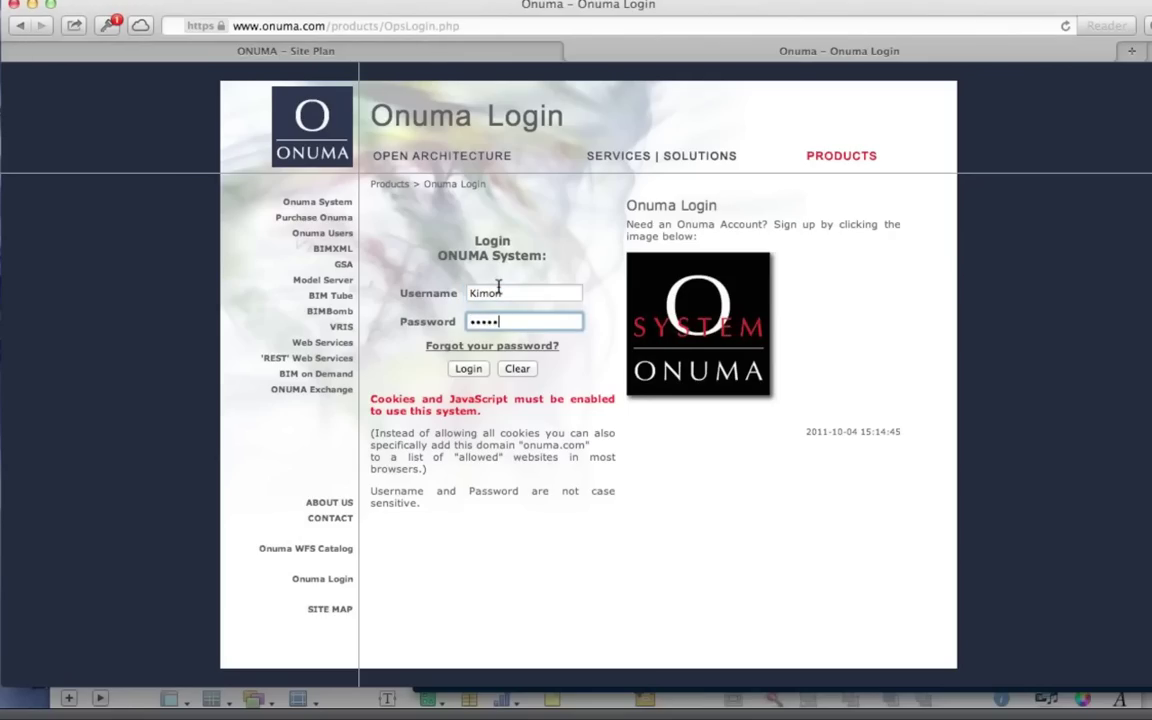
{"action": "key", "text": "Return"}
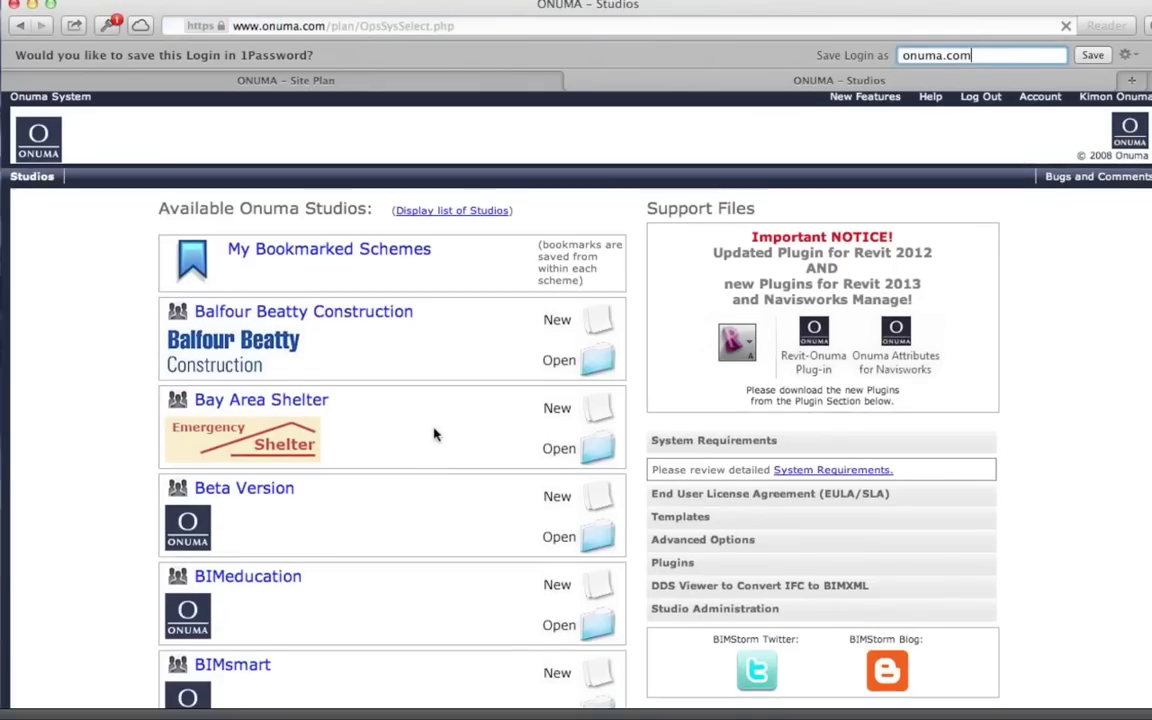
Find the BIMstorm Oklahoma City studio among the available studios and open its project list.
{"action": "scroll", "coordinate": [430, 432], "scroll_direction": "down", "scroll_amount": 5}
{"action": "scroll", "coordinate": [341, 436], "scroll_direction": "down", "scroll_amount": 10}
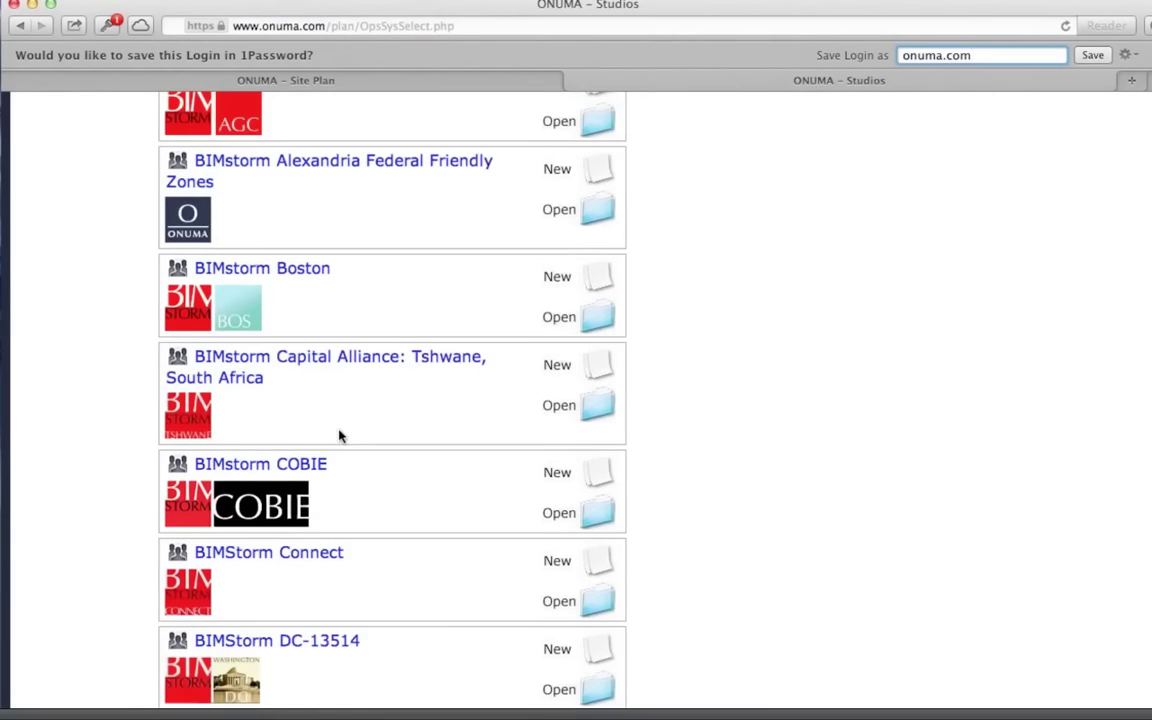
{"action": "scroll", "coordinate": [341, 436], "scroll_direction": "down", "scroll_amount": 8}
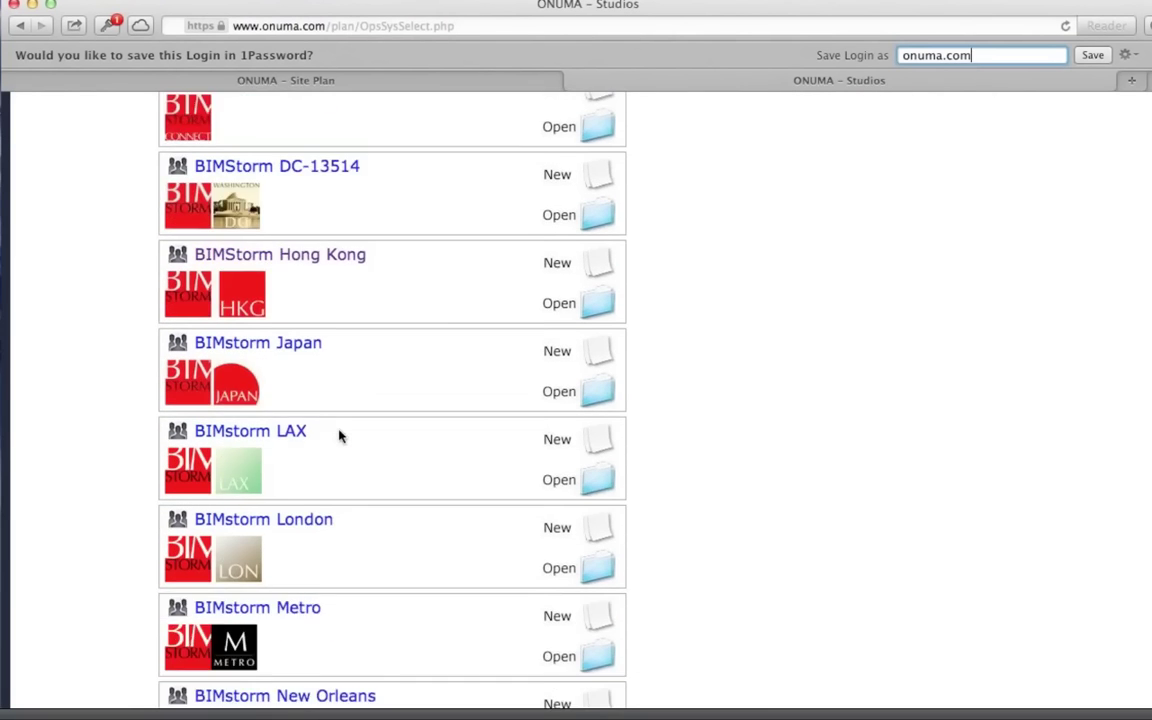
{"action": "scroll", "coordinate": [339, 435], "scroll_direction": "down", "scroll_amount": 1}
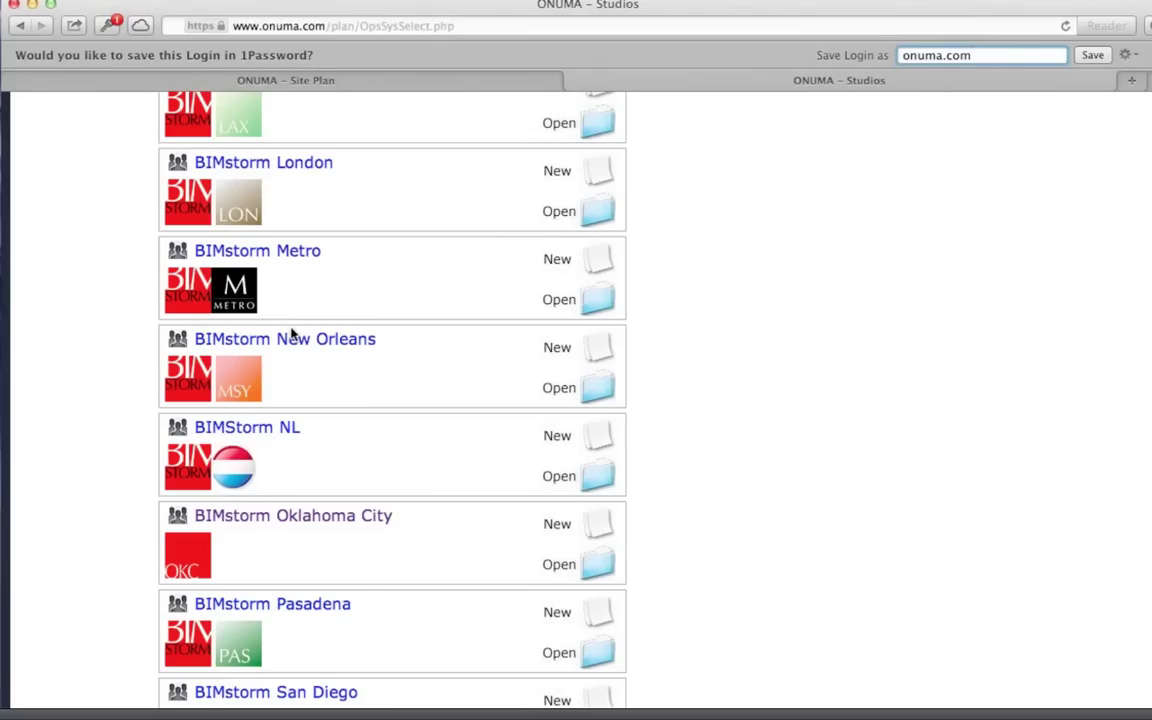
{"action": "scroll", "coordinate": [310, 550], "scroll_direction": "down", "scroll_amount": 1}
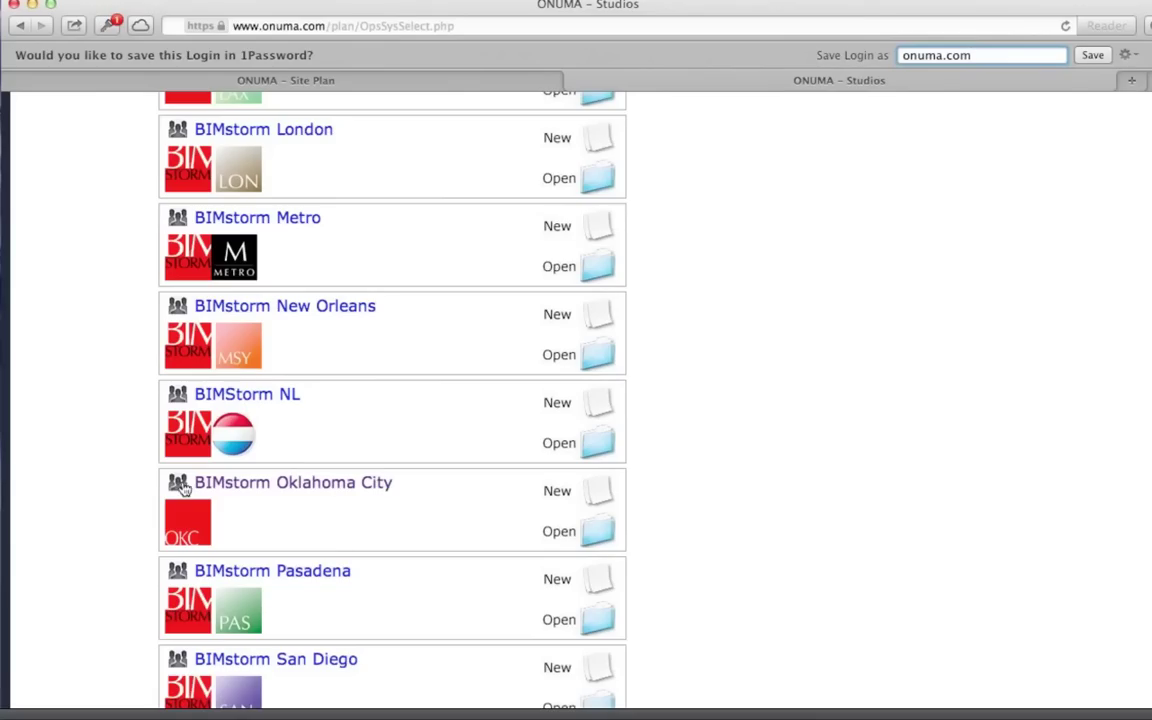
{"action": "left_click", "coordinate": [304, 484]}
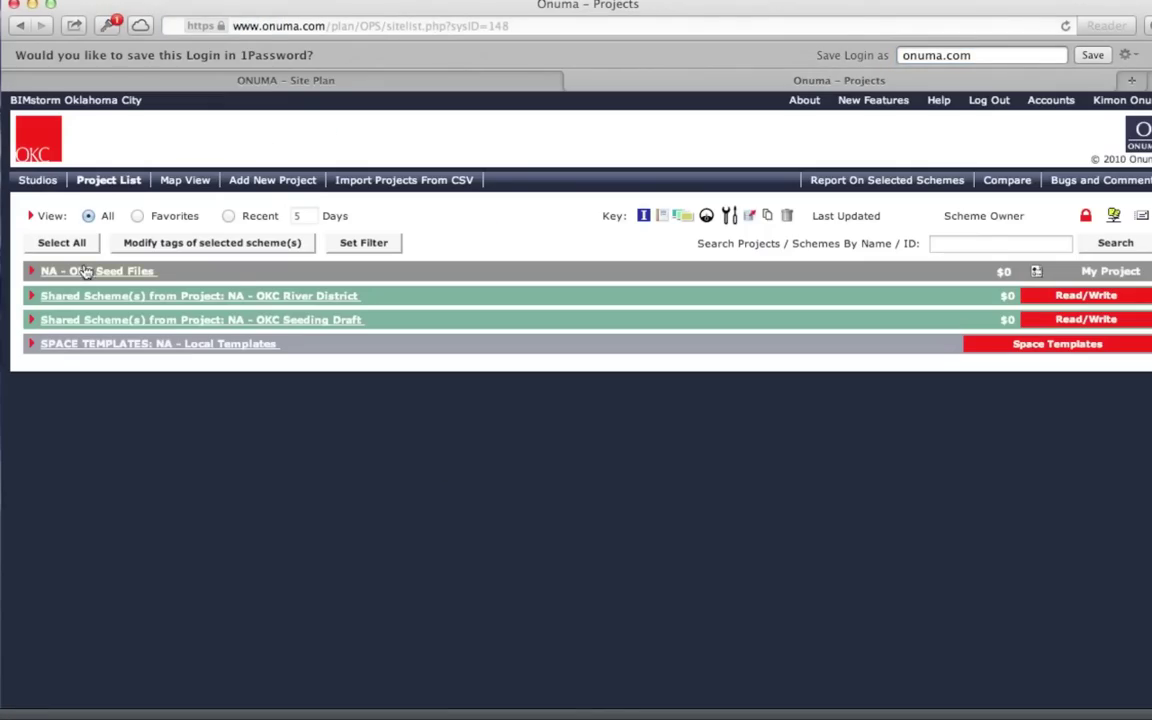
Expand all projects to list their schemes, and switch to the already open Training #1 site plan.
{"action": "left_click", "coordinate": [30, 216]}
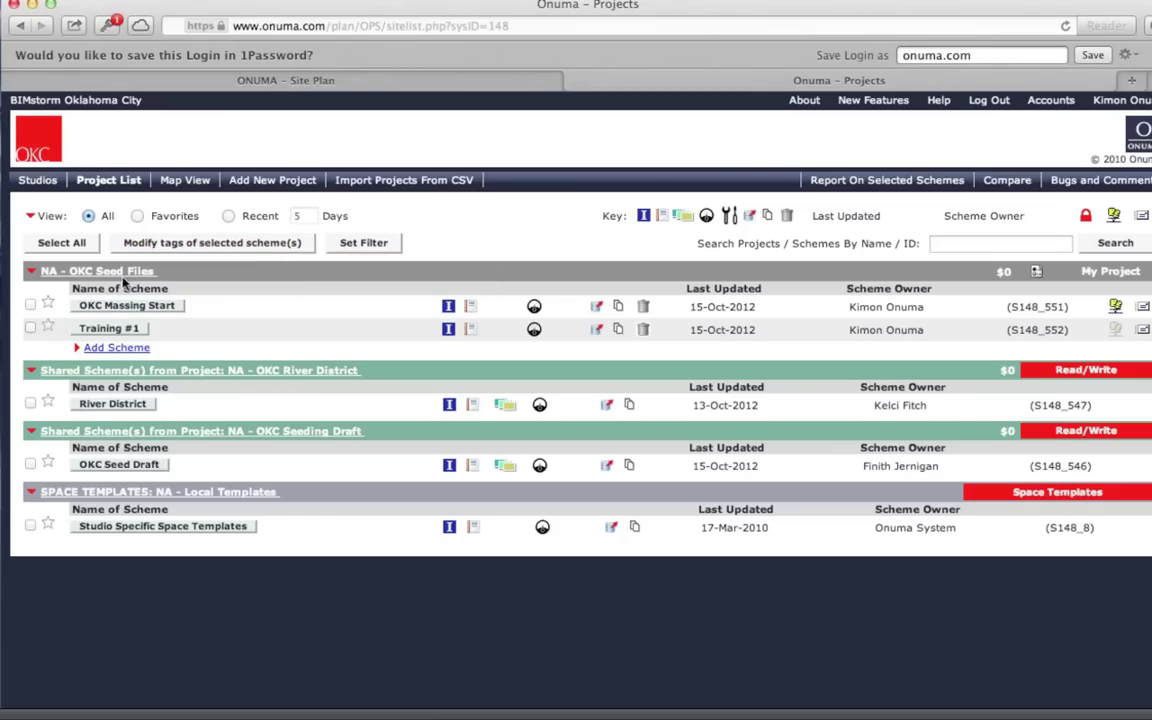
{"action": "left_click", "coordinate": [306, 80]}
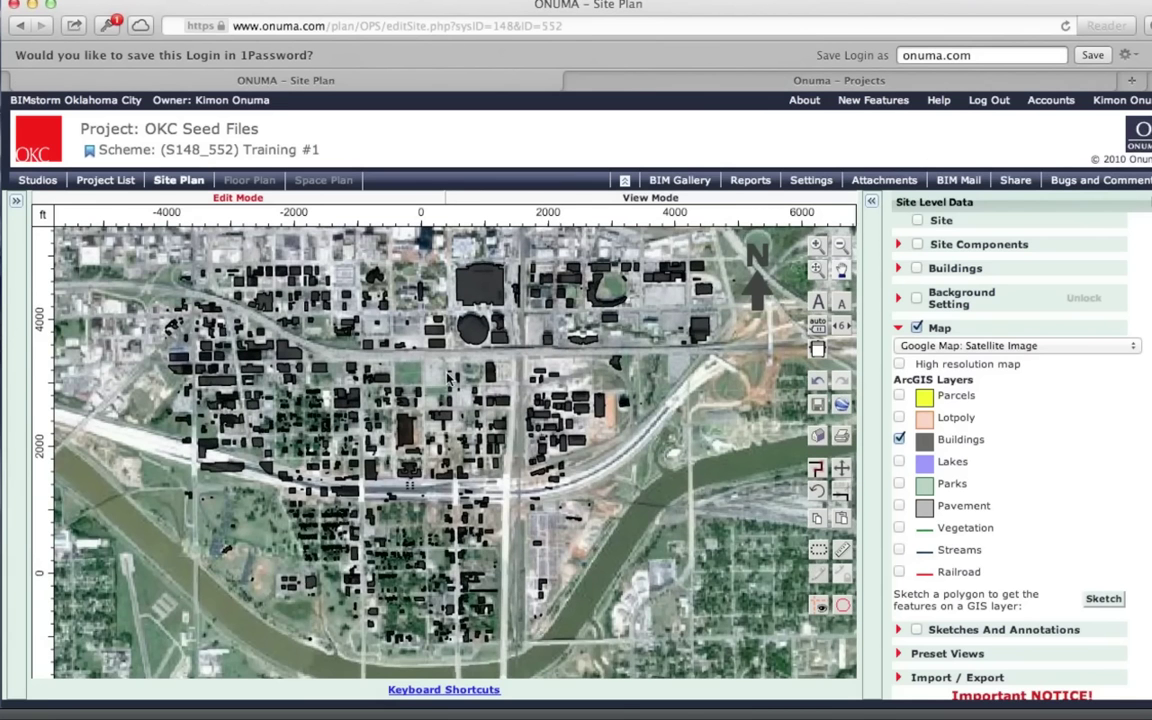
Hide the Buildings GIS layer and examine the satellite image of downtown, the highway and the river at different scales.
{"action": "scroll", "coordinate": [450, 378], "scroll_direction": "up", "scroll_amount": 1}
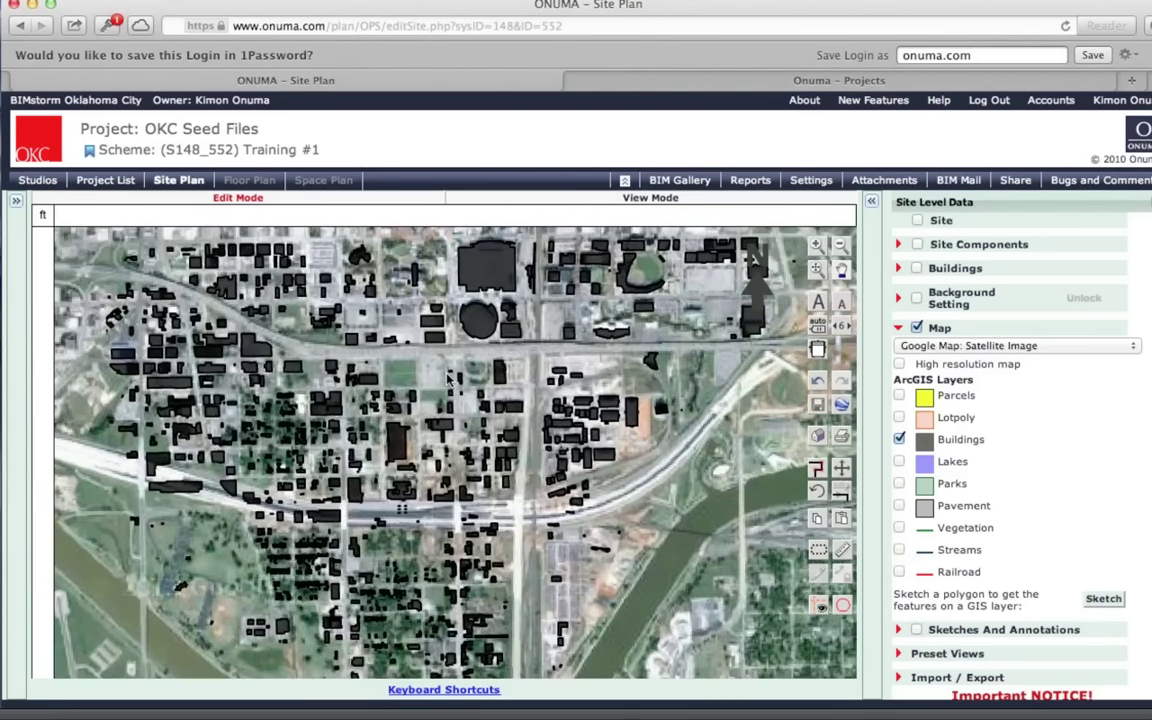
{"action": "left_click", "coordinate": [899, 439]}
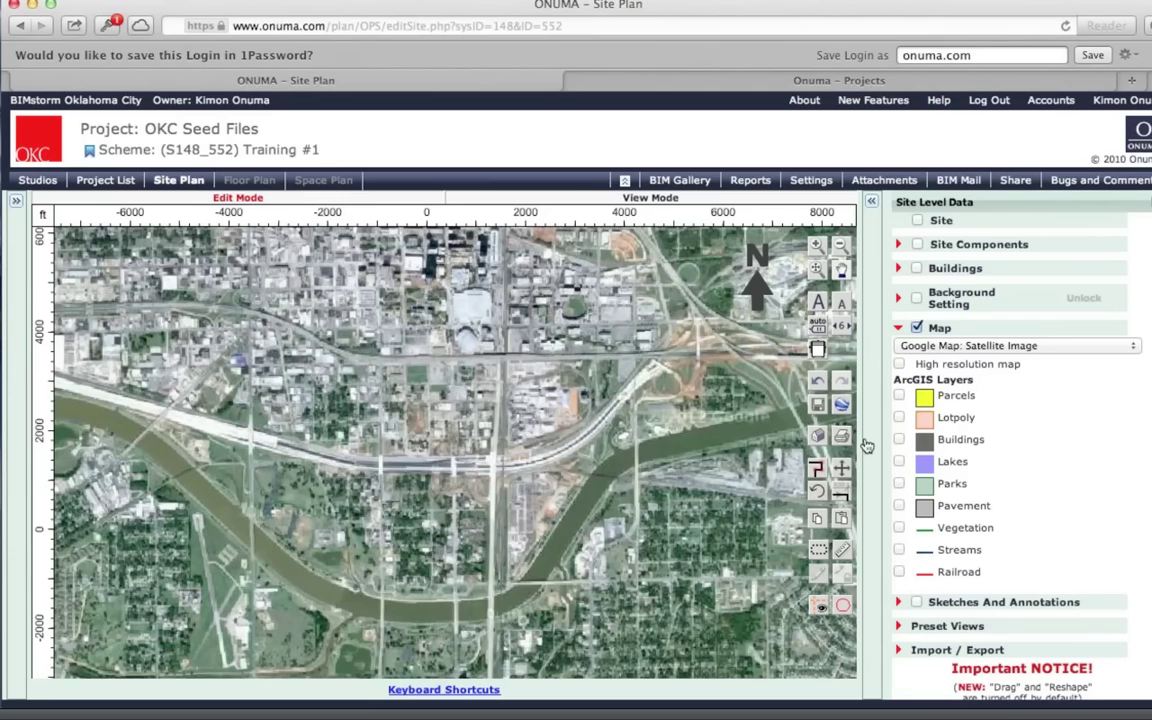
{"action": "scroll", "coordinate": [557, 447], "scroll_direction": "up", "scroll_amount": 1}
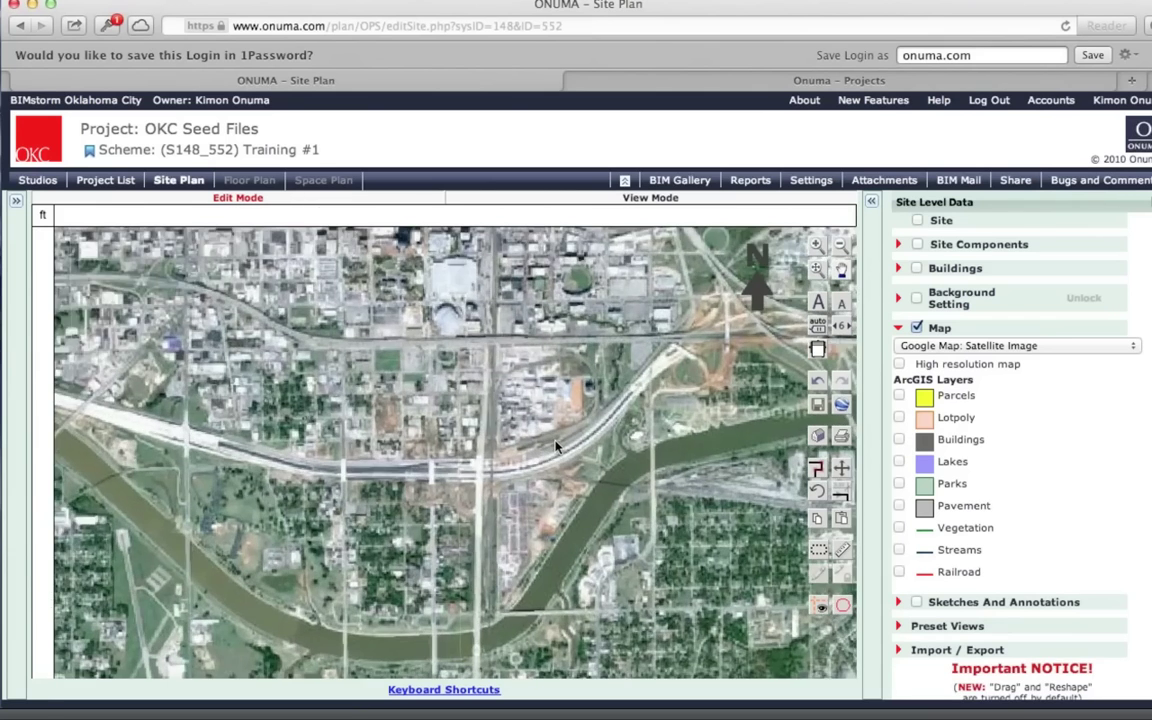
{"action": "scroll", "coordinate": [557, 447], "scroll_direction": "down", "scroll_amount": 1}
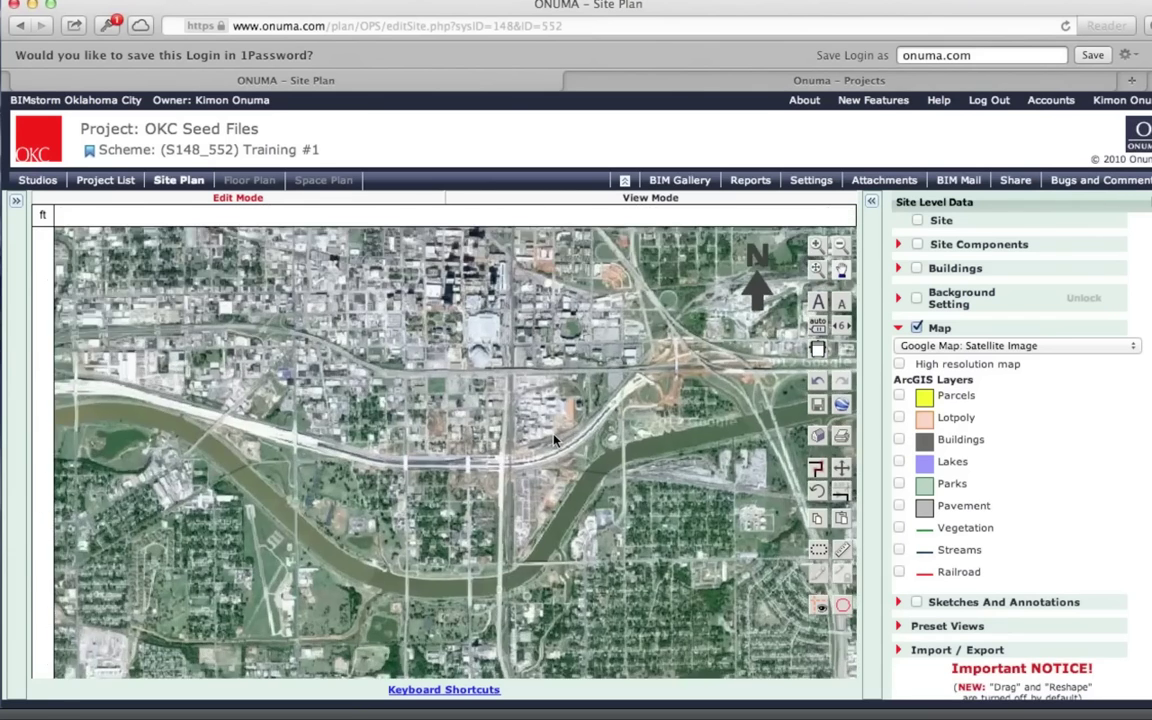
{"action": "scroll", "coordinate": [553, 442], "scroll_direction": "up", "scroll_amount": 1}
{"action": "scroll", "coordinate": [550, 444], "scroll_direction": "down", "scroll_amount": 1}
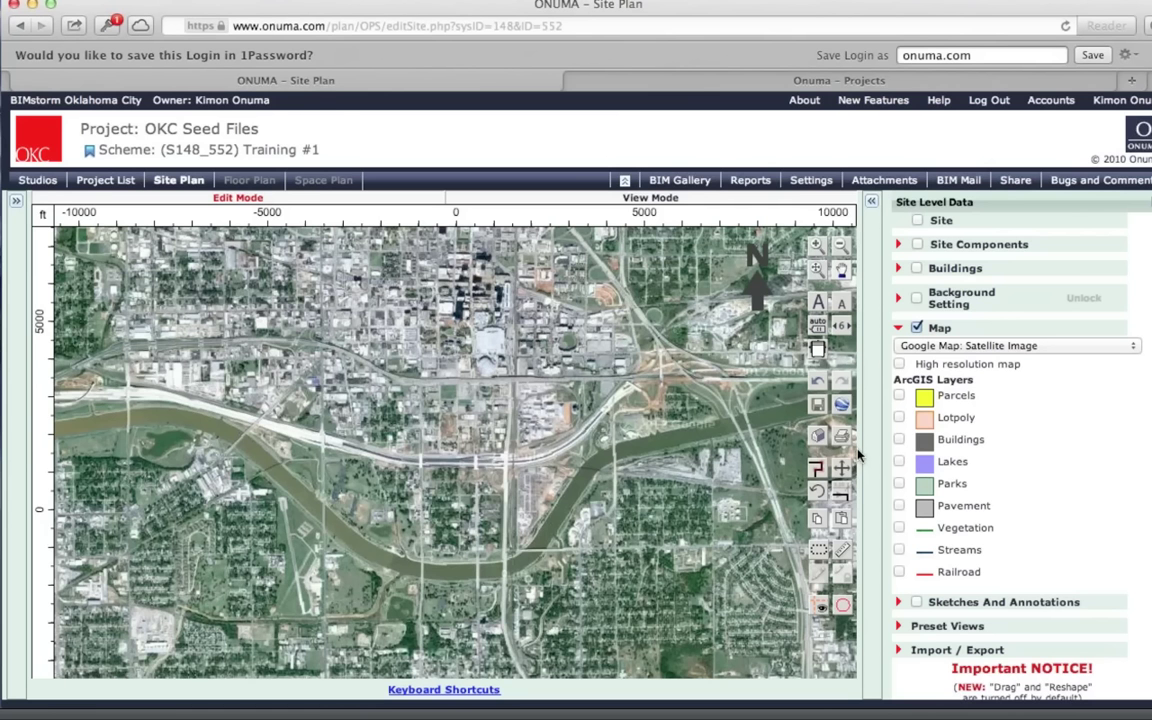
{"action": "scroll", "coordinate": [645, 422], "scroll_direction": "up", "scroll_amount": 3}
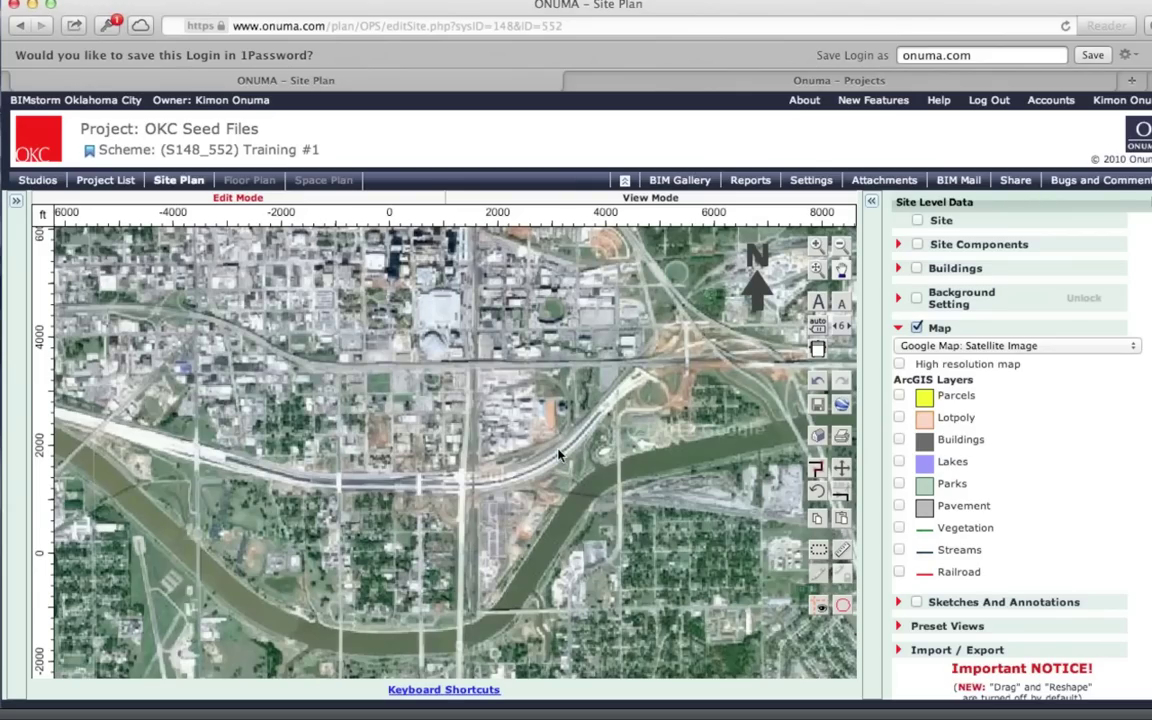
{"action": "scroll", "coordinate": [558, 455], "scroll_direction": "down", "scroll_amount": 2}
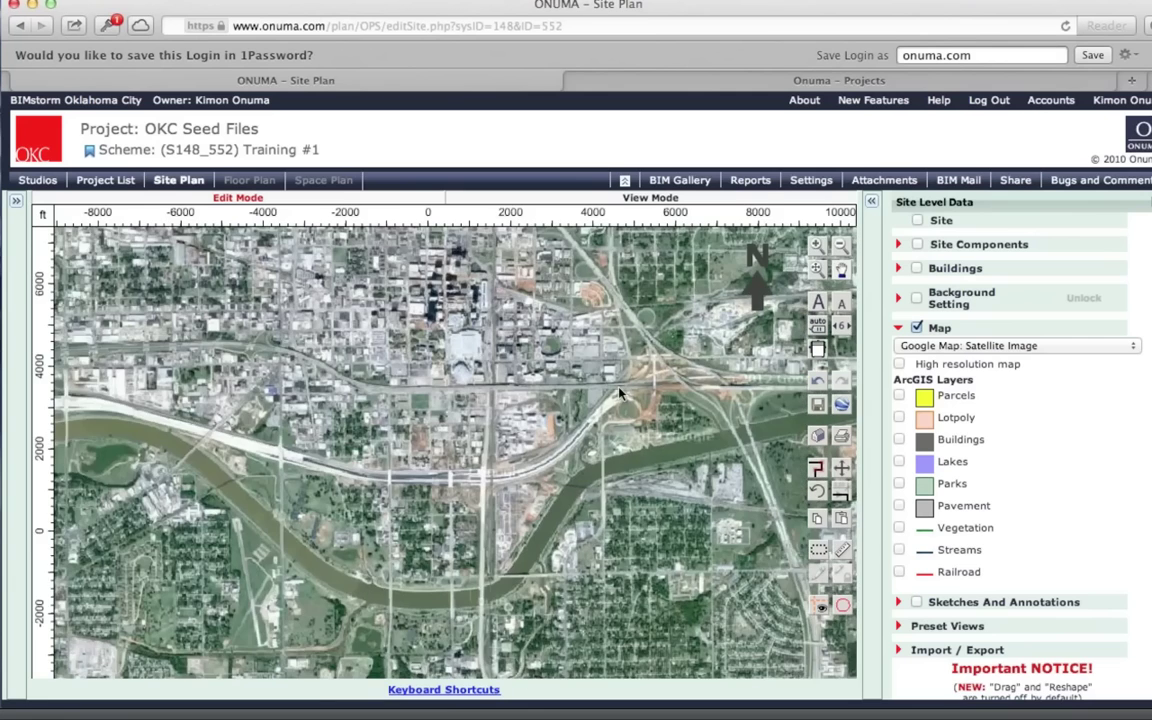
{"action": "scroll", "coordinate": [508, 380], "scroll_direction": "up", "scroll_amount": 1}
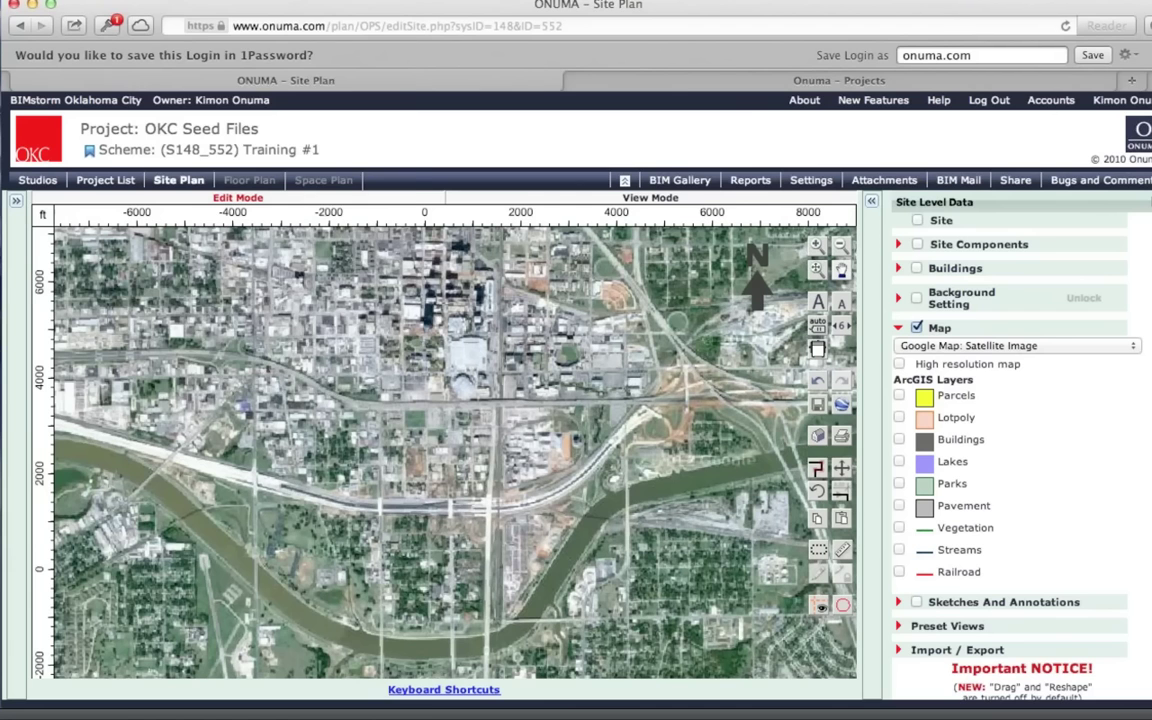
Hide the 1Password autosave bar and the browser toolbar, and collapse the project header to enlarge the site plan.
{"action": "left_click", "coordinate": [205, 0]}
{"action": "left_click", "coordinate": [203, 2]}
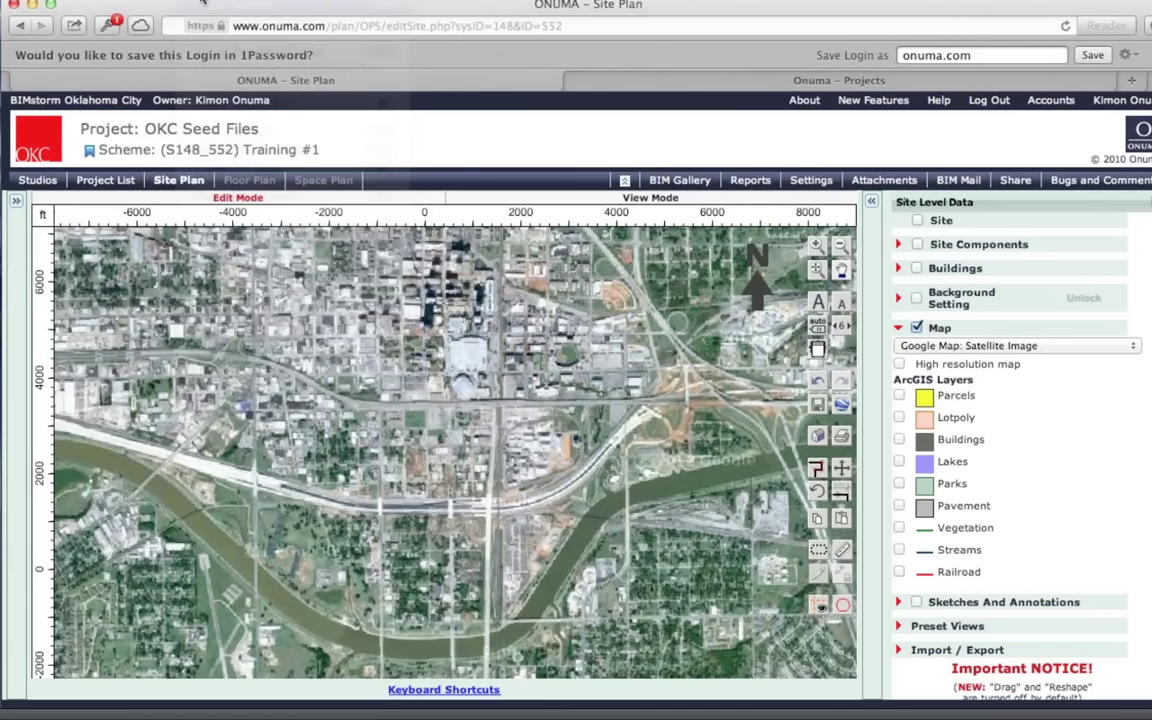
{"action": "left_click", "coordinate": [203, 2]}
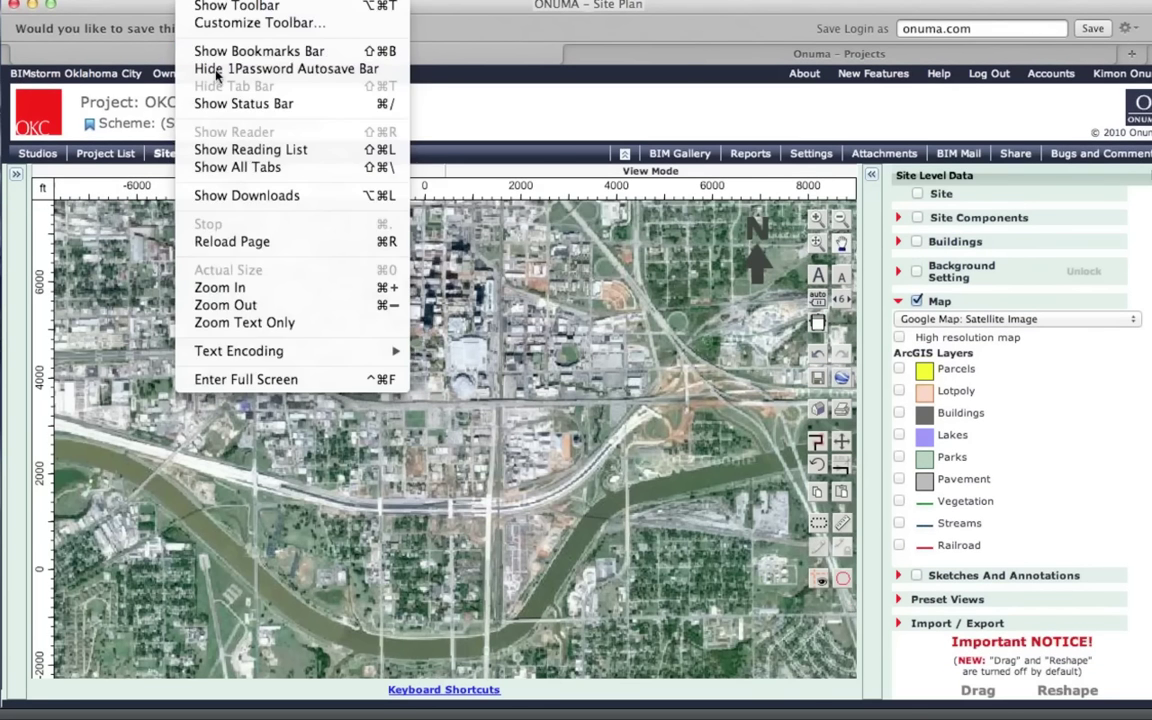
{"action": "left_click", "coordinate": [225, 8]}
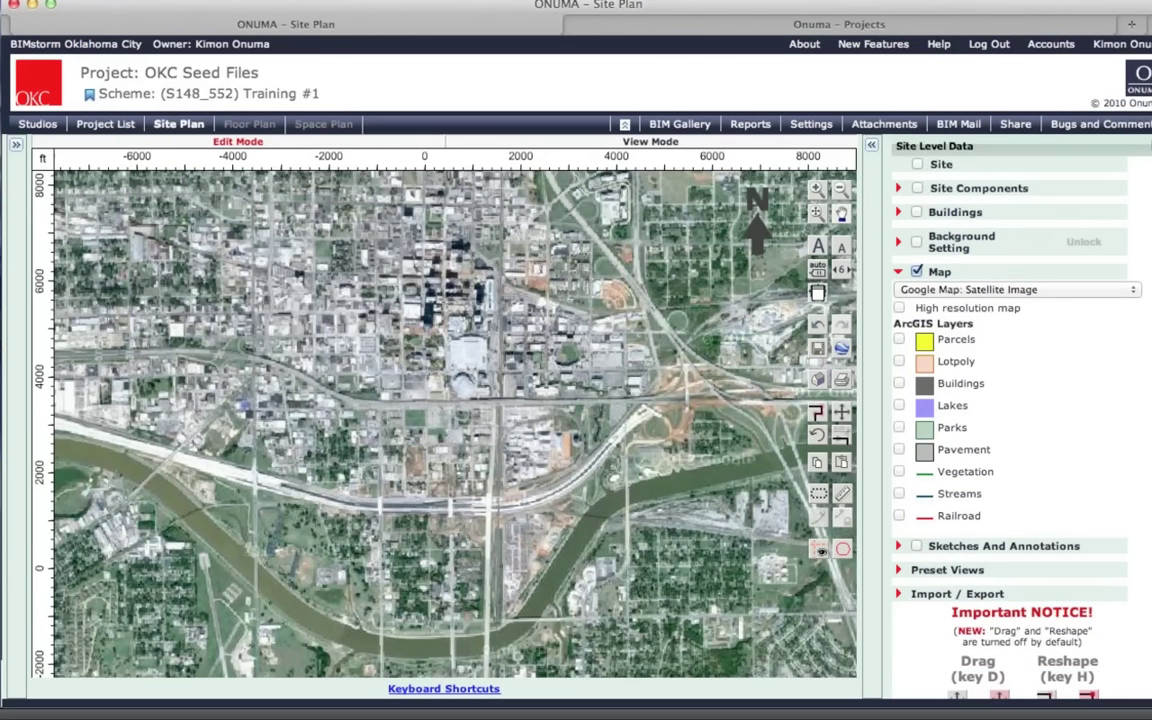
{"action": "left_click", "coordinate": [625, 123]}
Change the site plan's base map to Google Map: Street Map and view the surrounding streets.
{"action": "scroll", "coordinate": [405, 365], "scroll_direction": "up", "scroll_amount": 2}
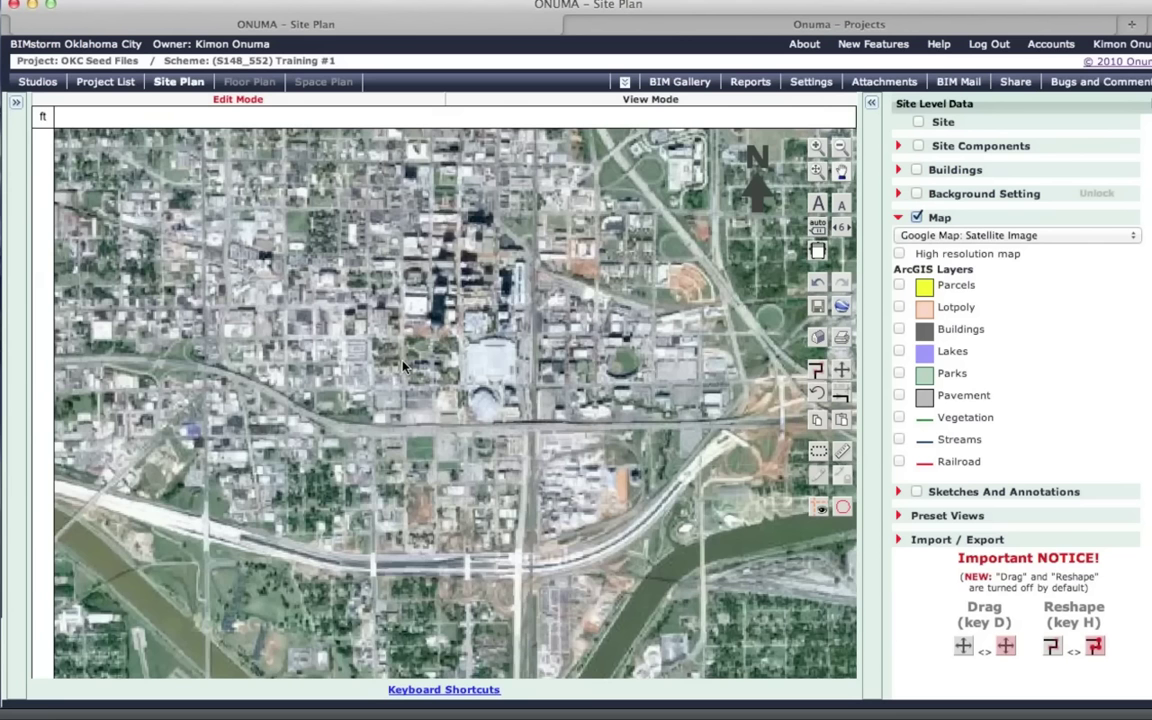
{"action": "scroll", "coordinate": [437, 345], "scroll_direction": "down", "scroll_amount": 2}
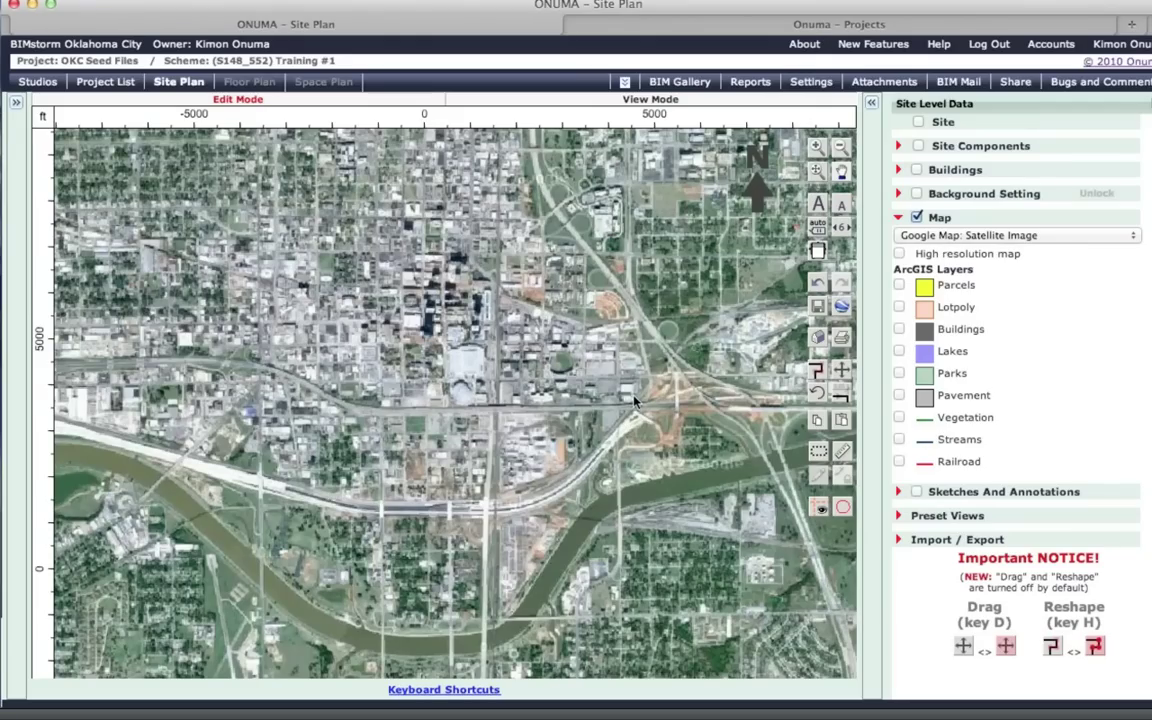
{"action": "left_click", "coordinate": [970, 238]}
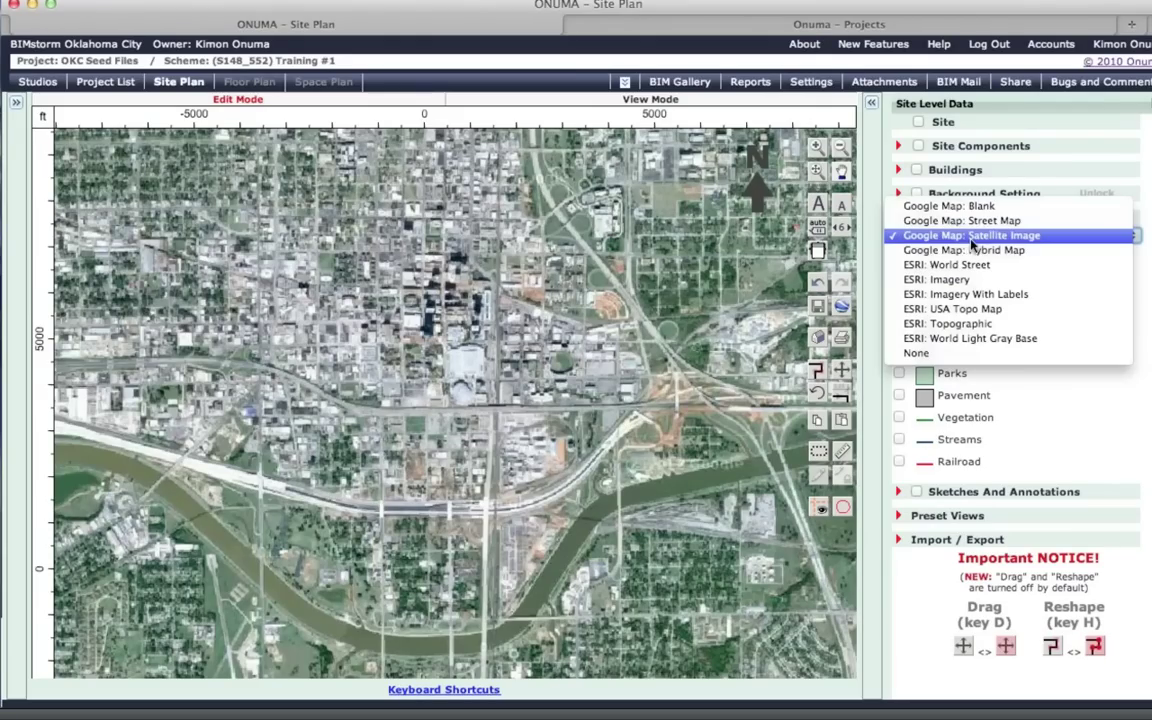
{"action": "left_click", "coordinate": [978, 221]}
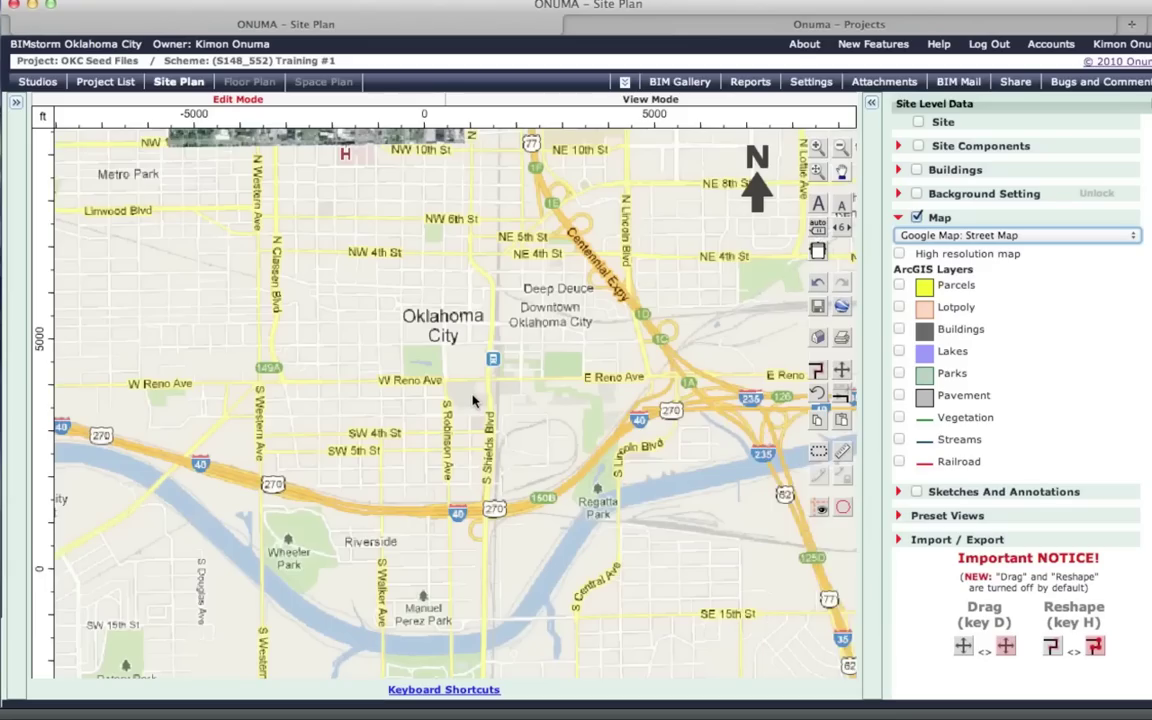
{"action": "scroll", "coordinate": [474, 401], "scroll_direction": "up", "scroll_amount": 1}
{"action": "scroll", "coordinate": [474, 401], "scroll_direction": "down", "scroll_amount": 1}
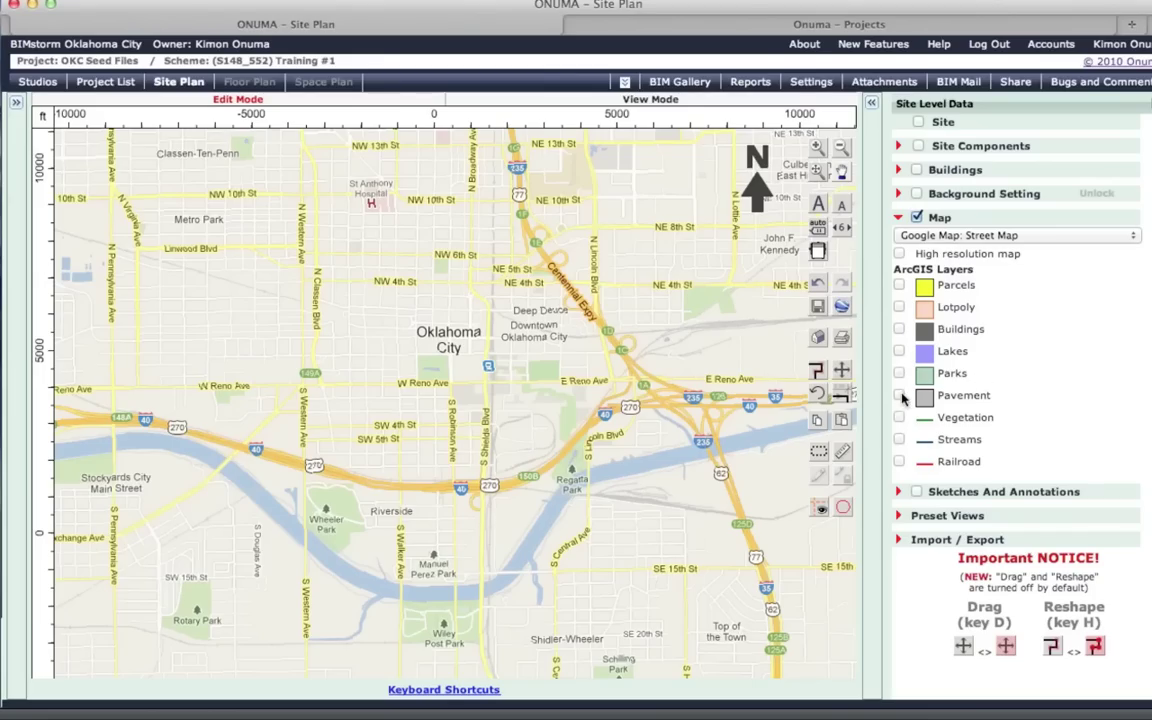
Show the Buildings ArcGIS layer on the site plan and view its footprints up close.
{"action": "left_click", "coordinate": [899, 333]}
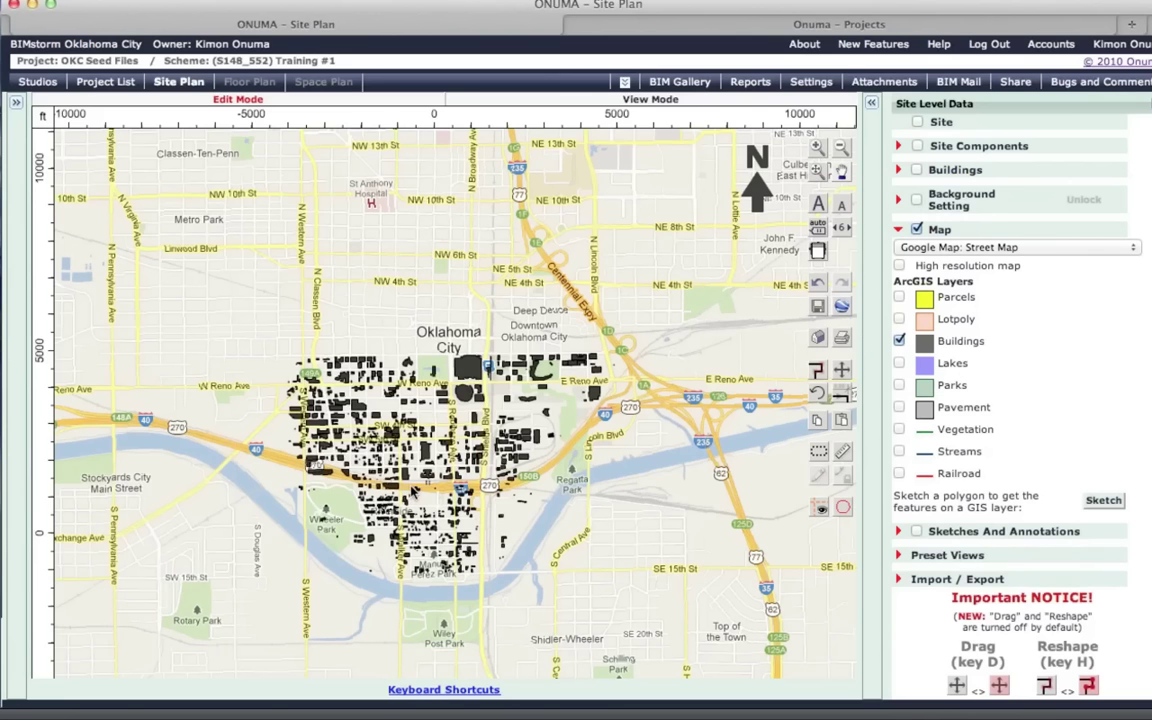
{"action": "scroll", "coordinate": [413, 490], "scroll_direction": "up", "scroll_amount": 3}
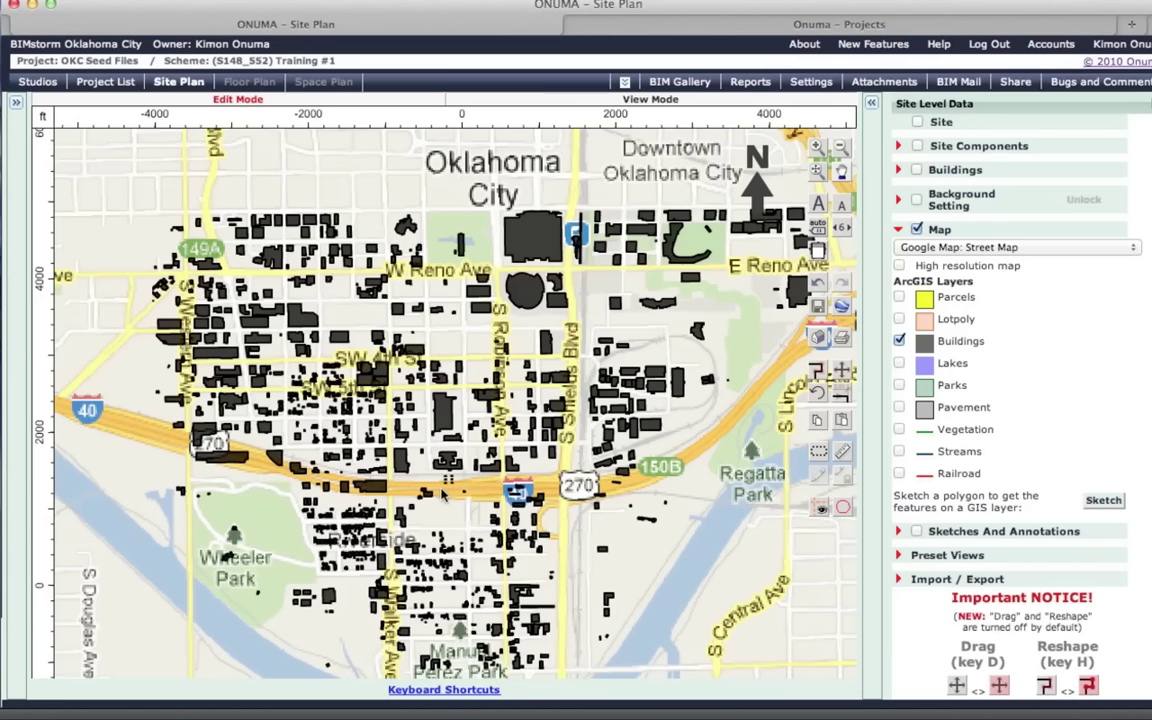
{"action": "scroll", "coordinate": [443, 492], "scroll_direction": "up", "scroll_amount": 1}
Set the base map to Google Map: Blank and examine the building footprints on their own.
{"action": "left_click", "coordinate": [965, 247]}
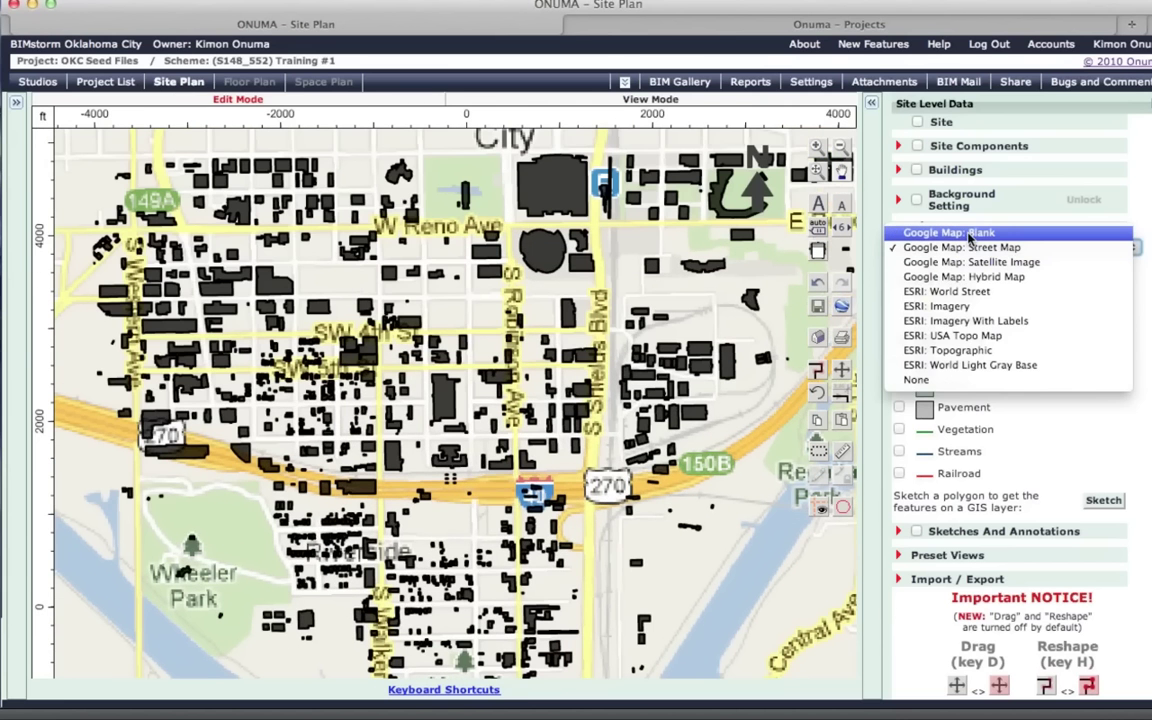
{"action": "left_click", "coordinate": [968, 234]}
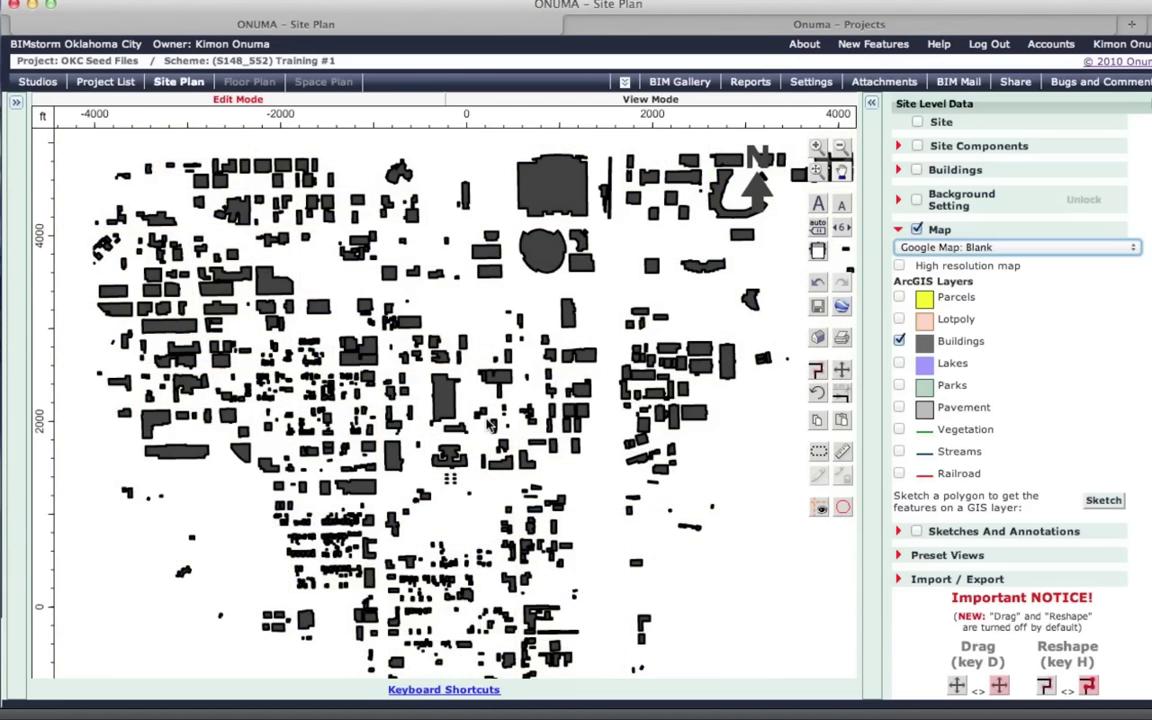
{"action": "scroll", "coordinate": [312, 312], "scroll_direction": "up", "scroll_amount": 3}
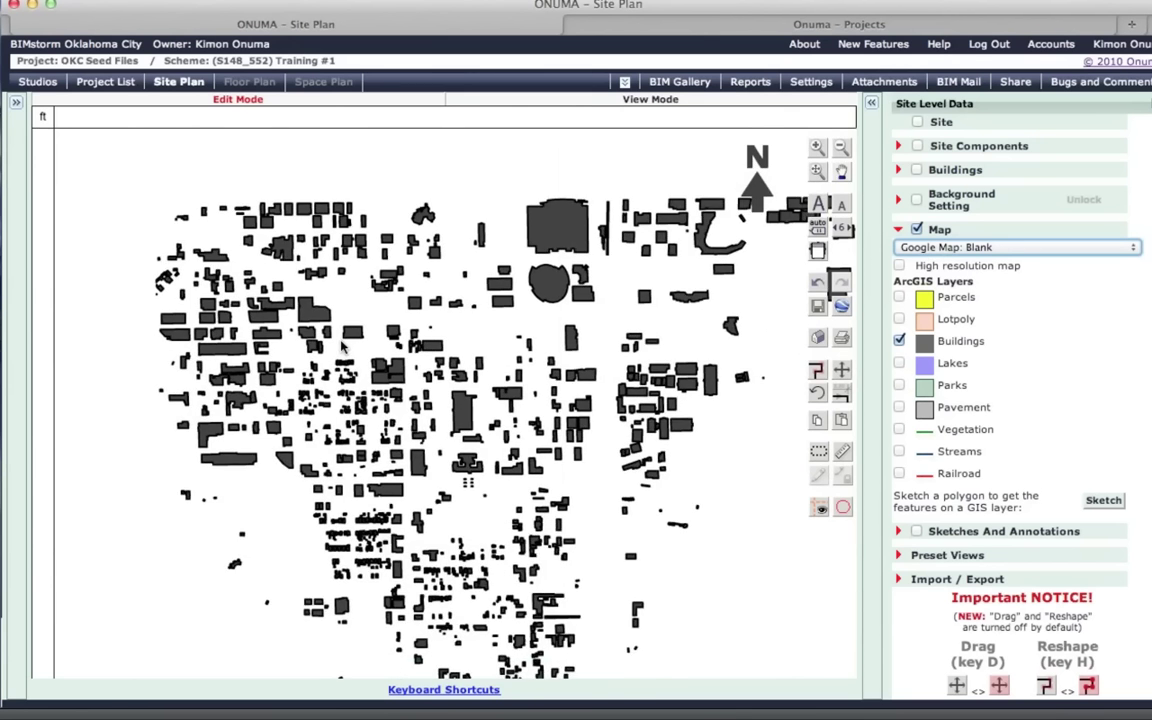
{"action": "scroll", "coordinate": [332, 315], "scroll_direction": "down", "scroll_amount": 4}
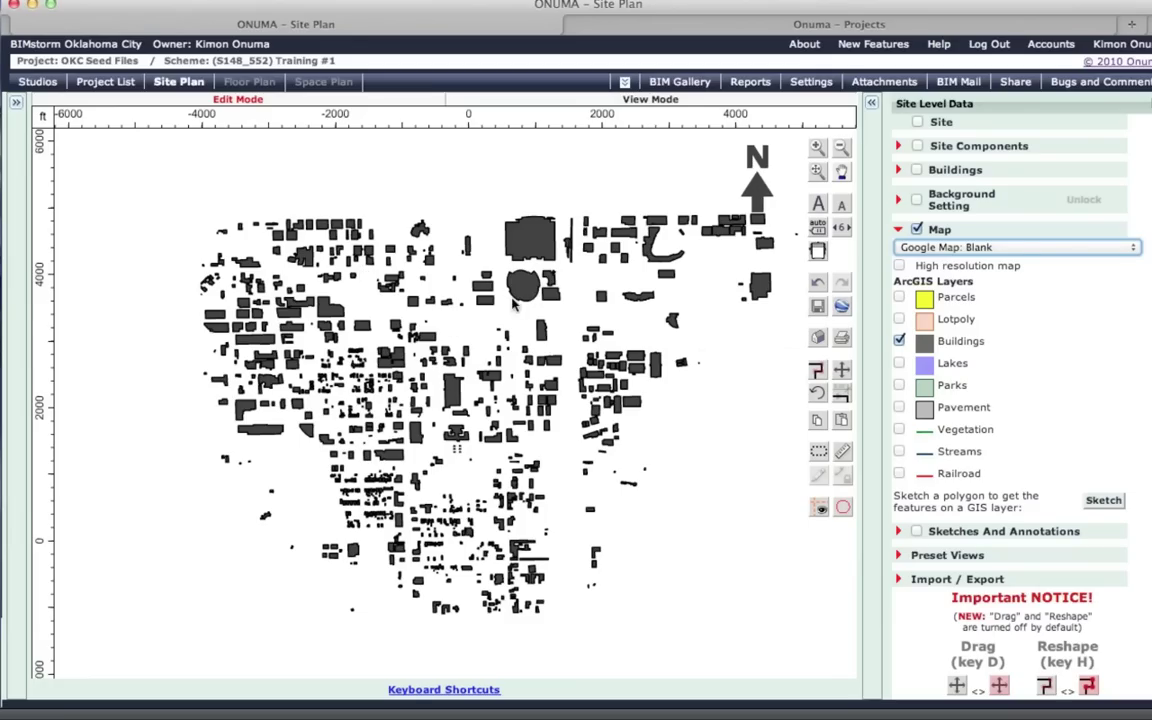
Show the Railroad, Lakes, Parks, Vegetation and Pavement ArcGIS layers alongside the building footprints on the site plan.
{"action": "scroll", "coordinate": [523, 326], "scroll_direction": "down", "scroll_amount": 3}
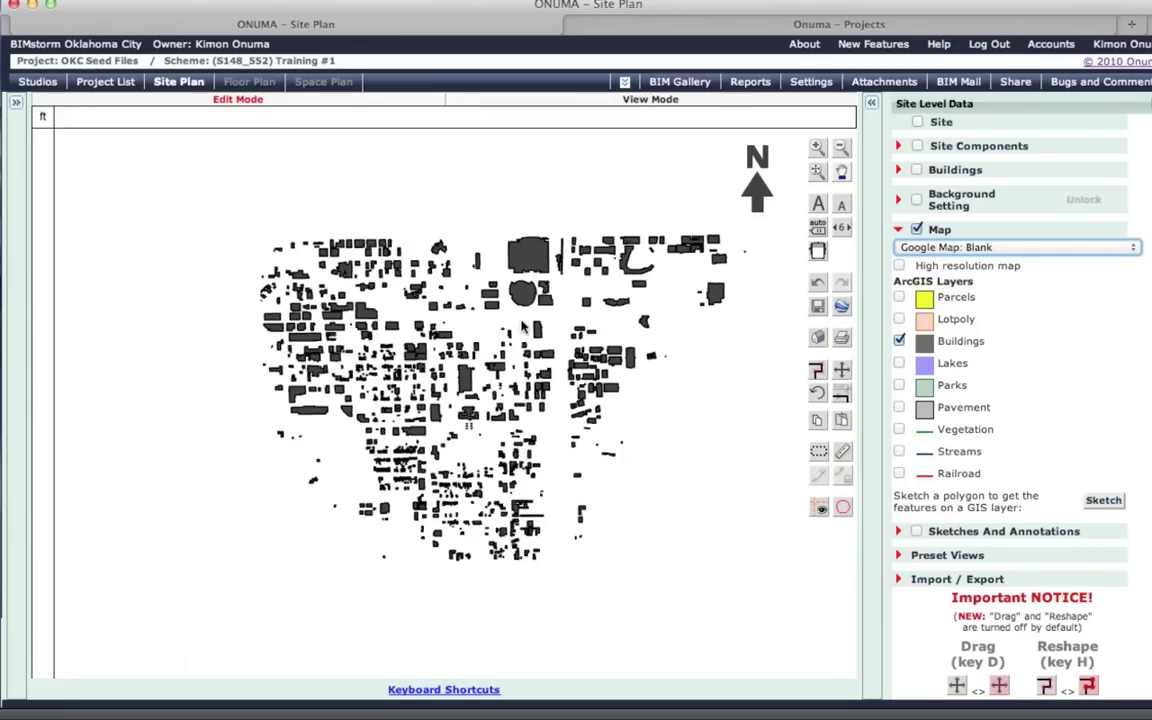
{"action": "scroll", "coordinate": [640, 327], "scroll_direction": "up", "scroll_amount": 2}
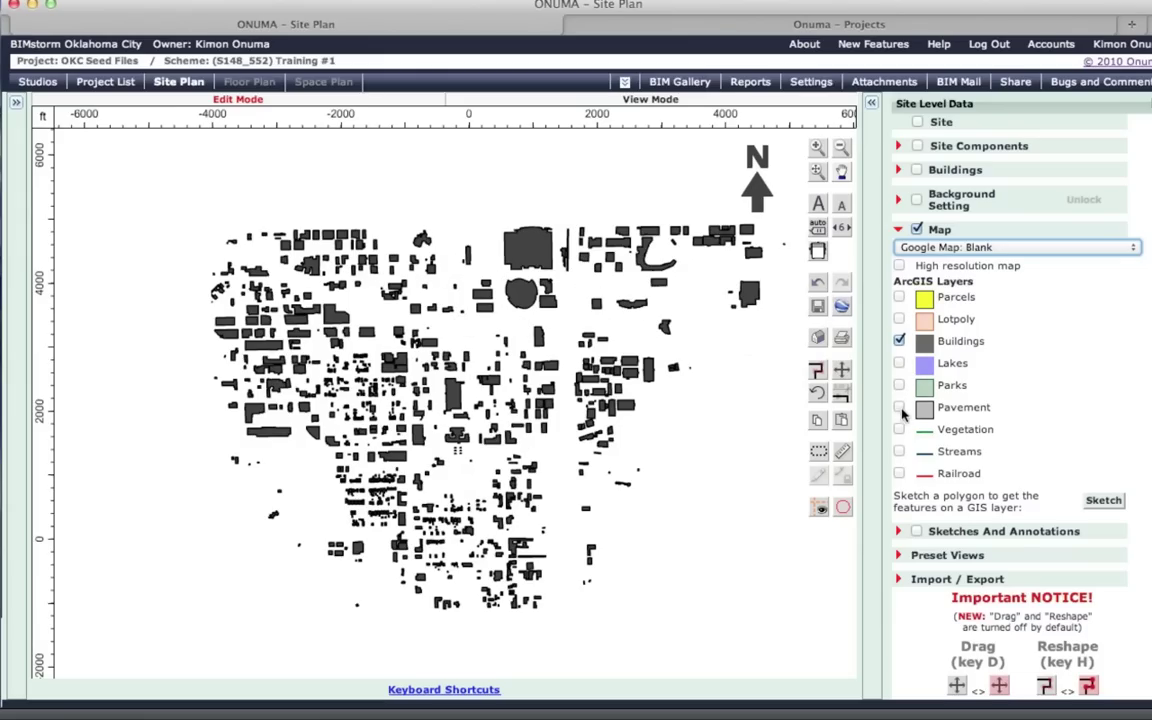
{"action": "left_click", "coordinate": [899, 473]}
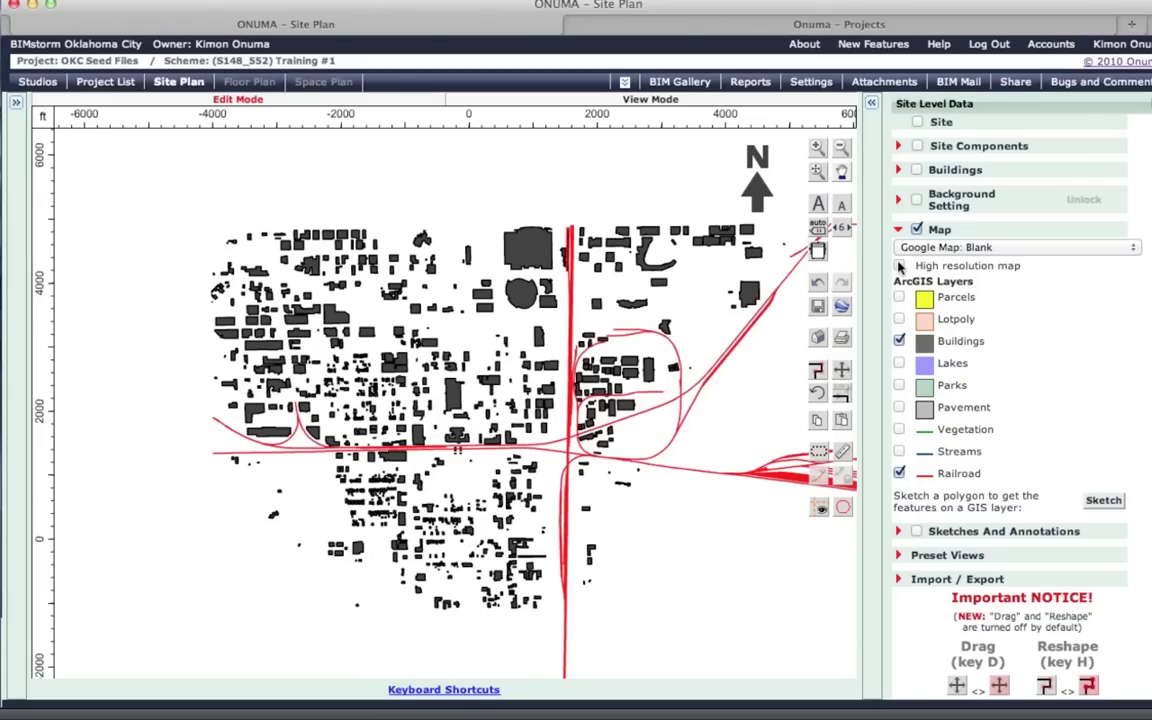
{"action": "left_click", "coordinate": [899, 363]}
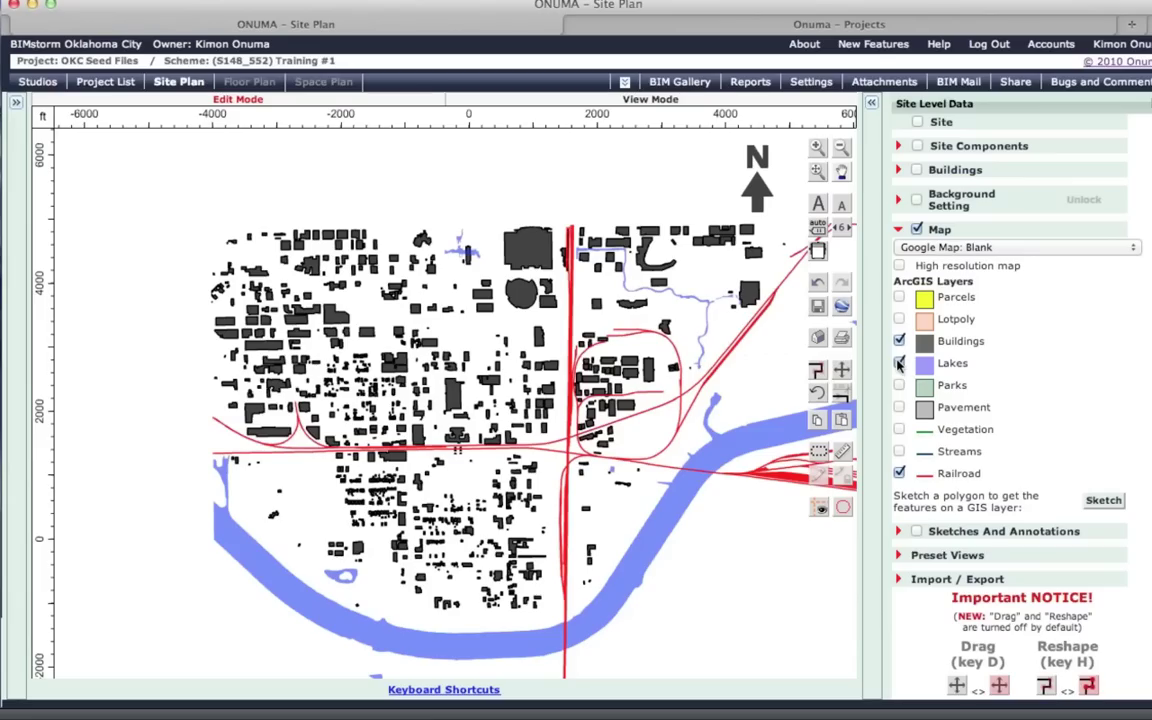
{"action": "left_click", "coordinate": [899, 385]}
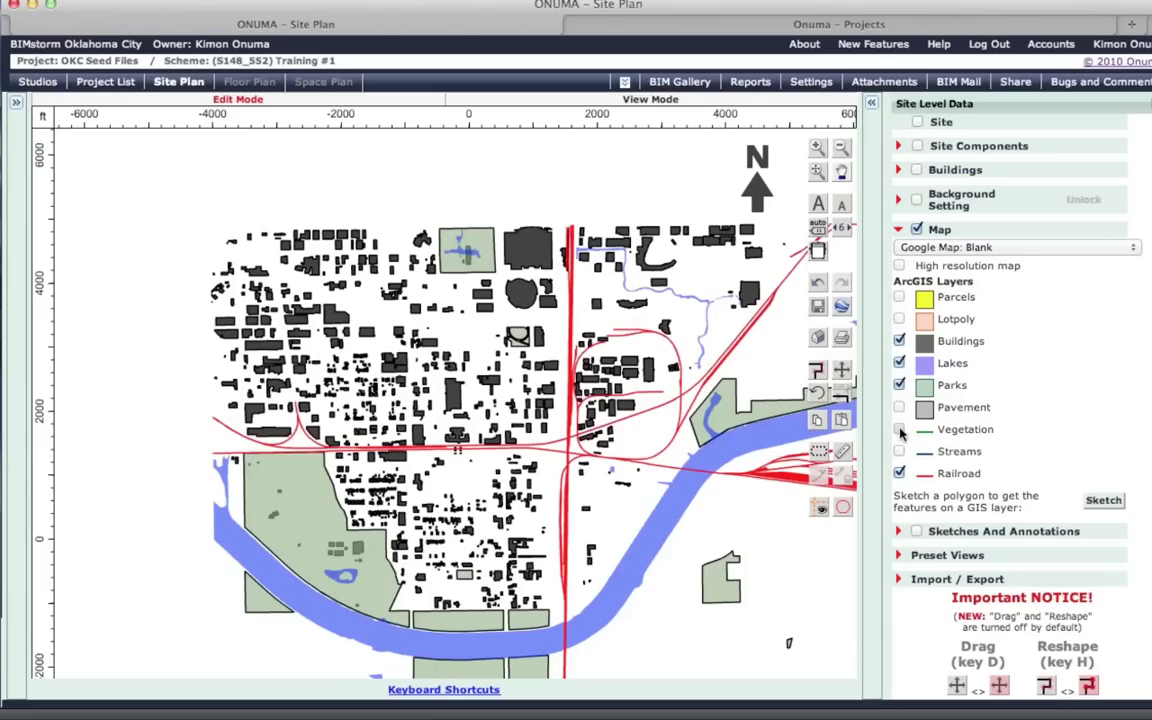
{"action": "left_click", "coordinate": [900, 430]}
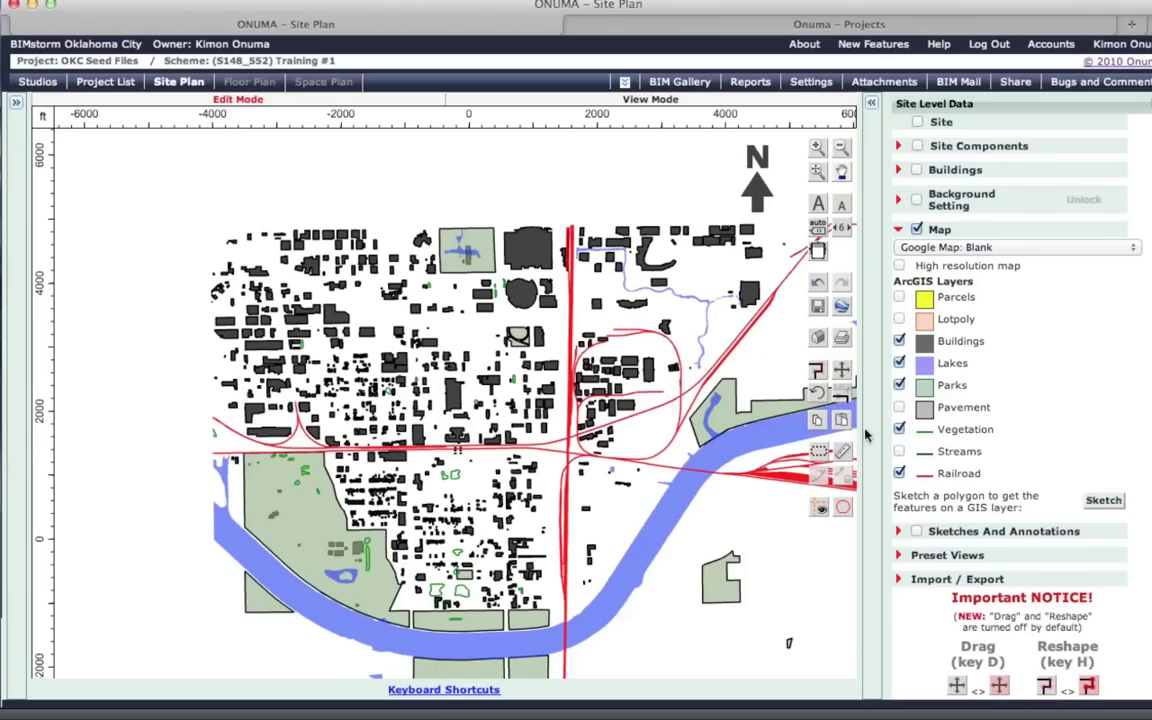
{"action": "left_click", "coordinate": [899, 407]}
Preview the Lotpoly and Parcels ArcGIS layers one at a time, hiding each of them again.
{"action": "left_click", "coordinate": [899, 319]}
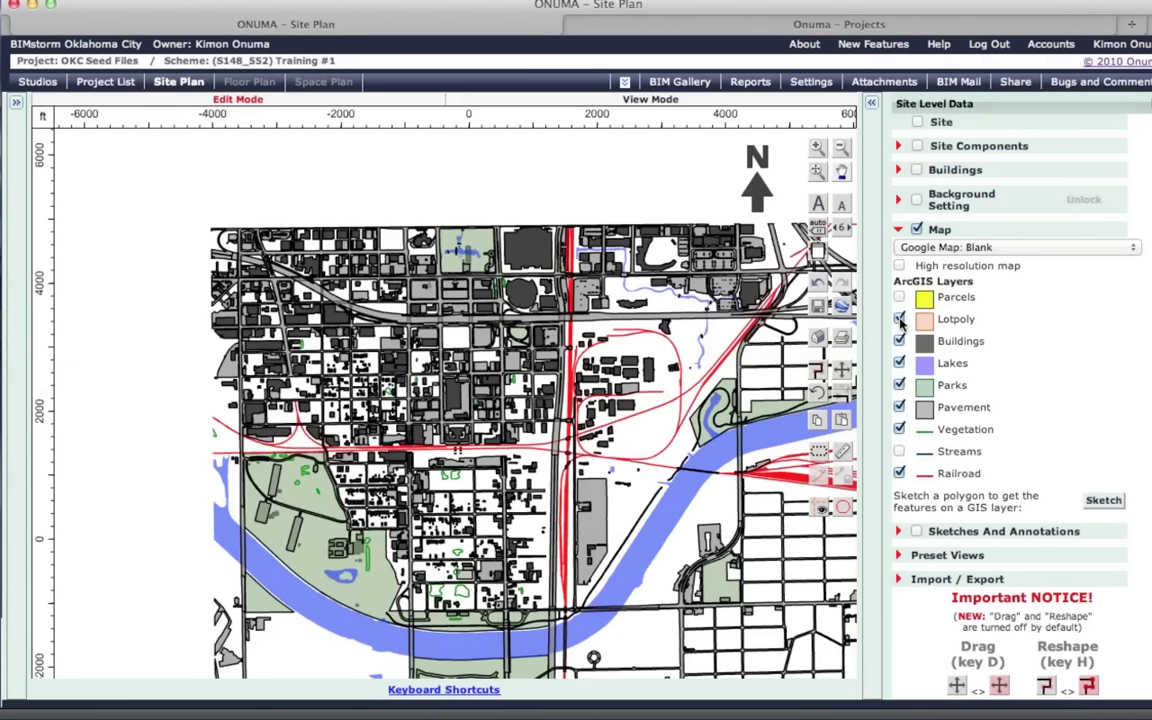
{"action": "left_click", "coordinate": [899, 319]}
{"action": "left_click", "coordinate": [899, 297]}
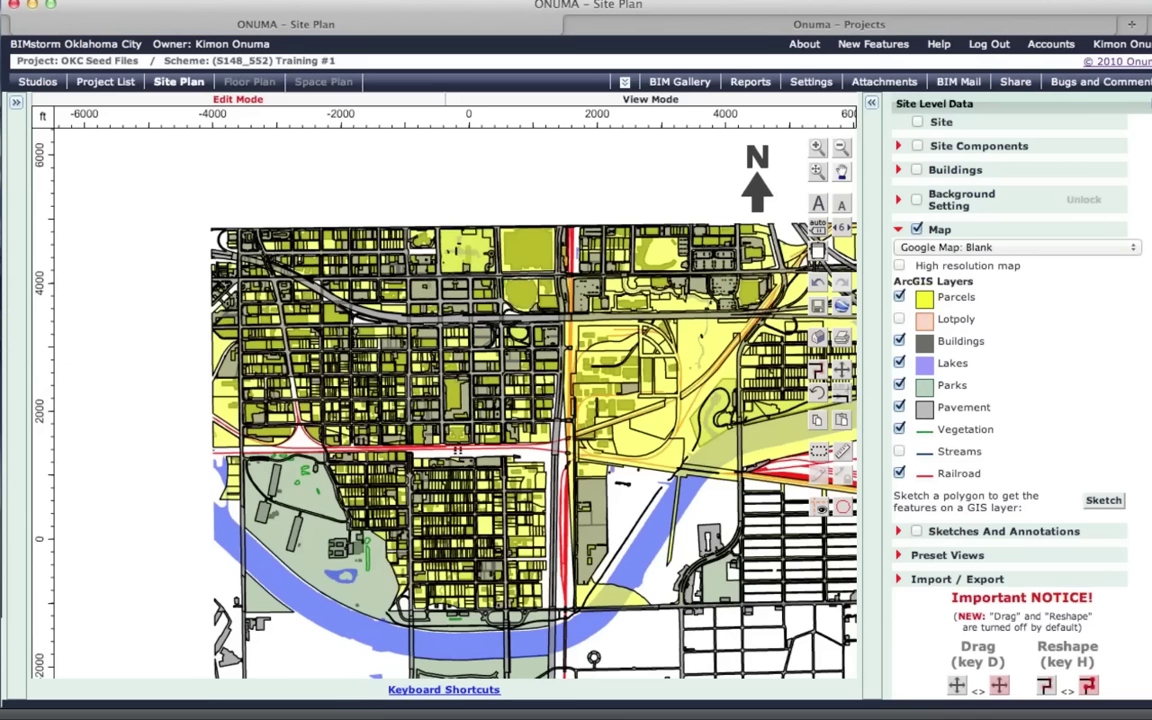
{"action": "left_click", "coordinate": [899, 297]}
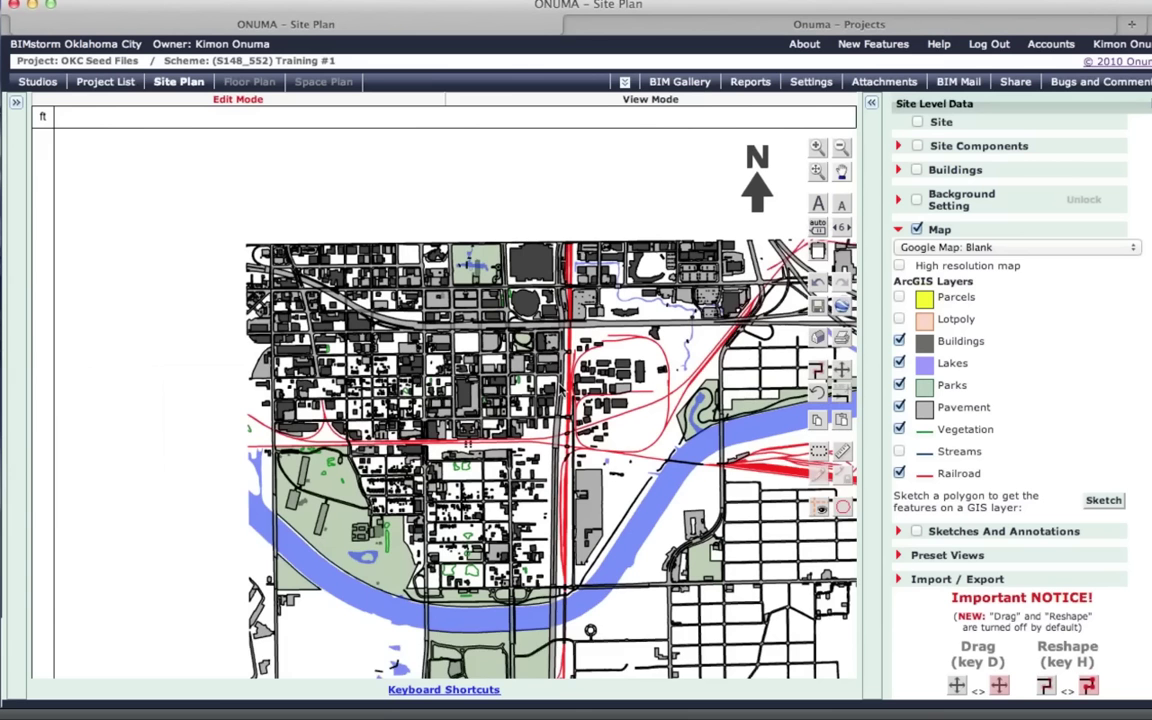
Hide the Lakes, Parks, Pavement, Vegetation and Railroad ArcGIS layers, leaving only the Buildings layer on the site plan.
{"action": "left_click", "coordinate": [899, 341]}
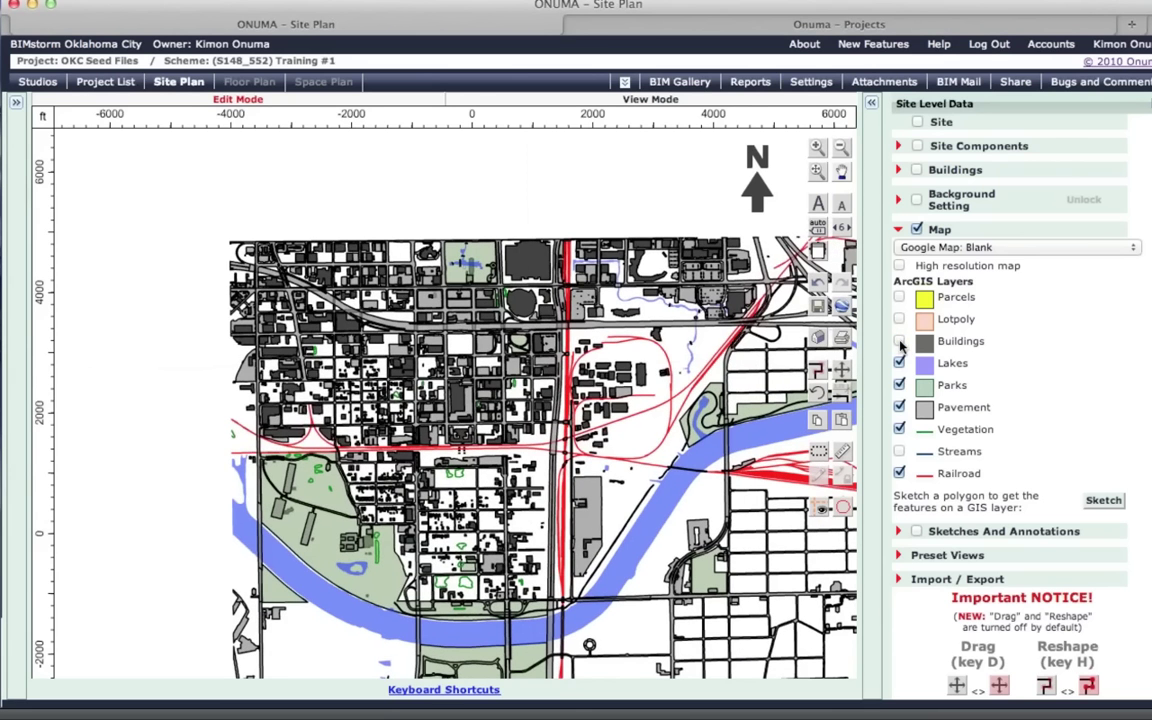
{"action": "left_click", "coordinate": [899, 363]}
{"action": "left_click", "coordinate": [899, 385]}
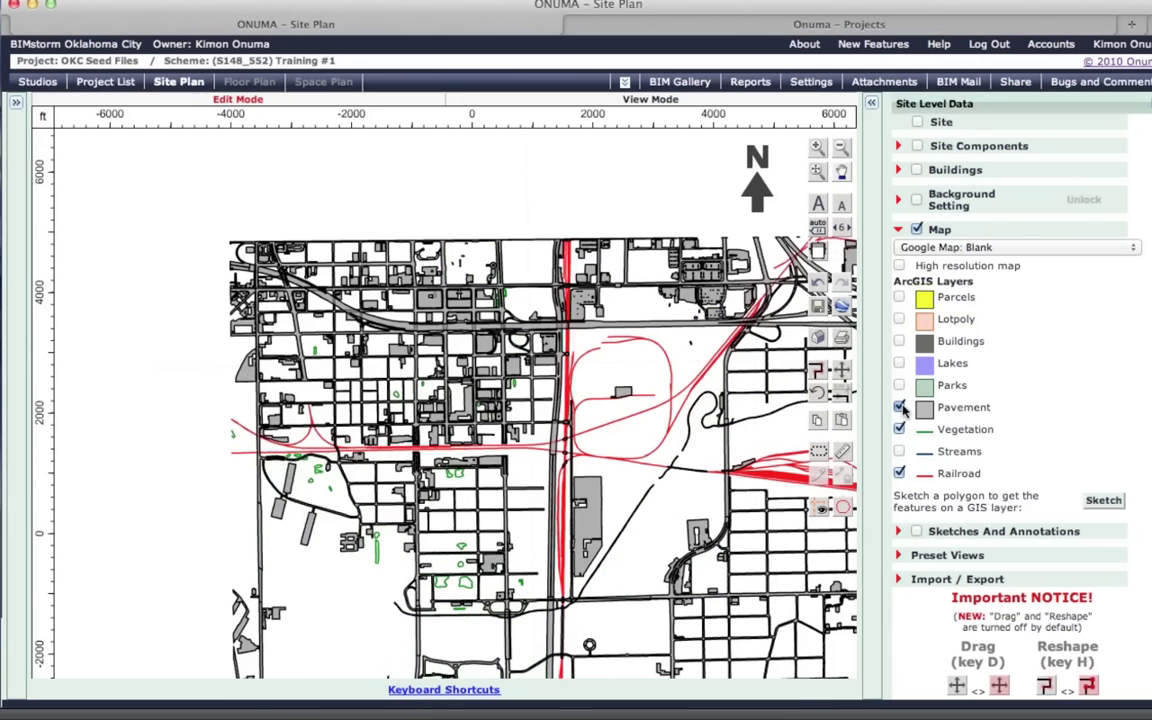
{"action": "left_click", "coordinate": [899, 407]}
{"action": "left_click", "coordinate": [899, 429]}
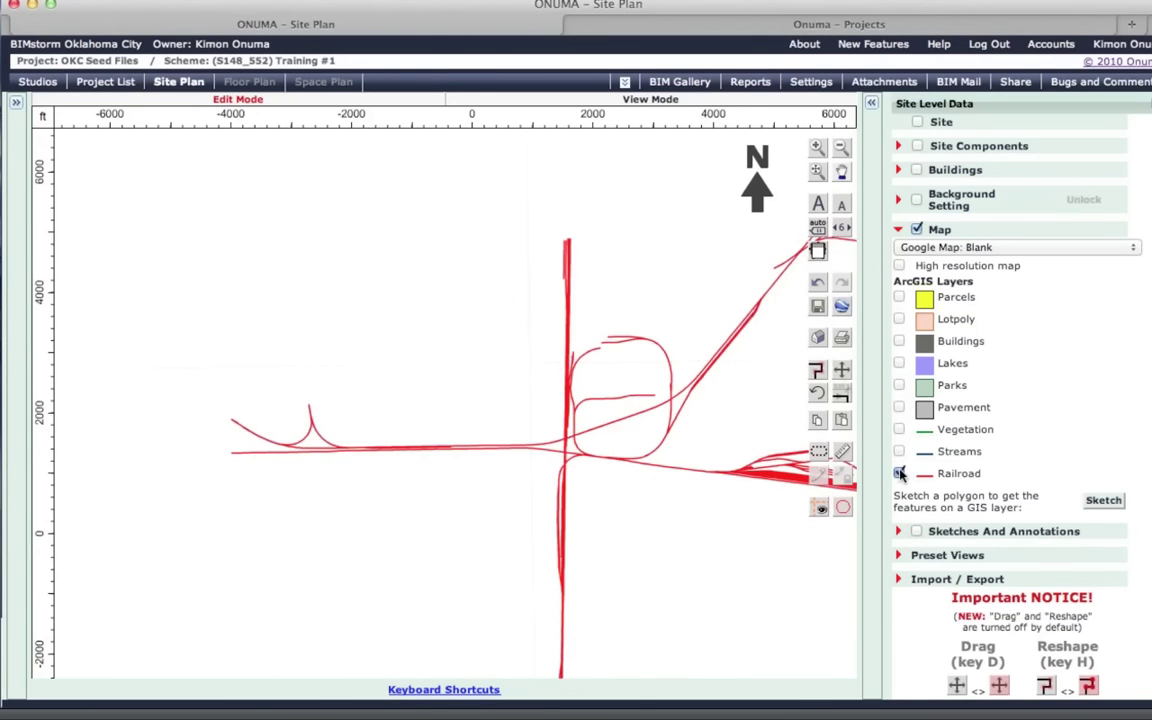
{"action": "left_click", "coordinate": [899, 473]}
{"action": "left_click", "coordinate": [899, 330]}
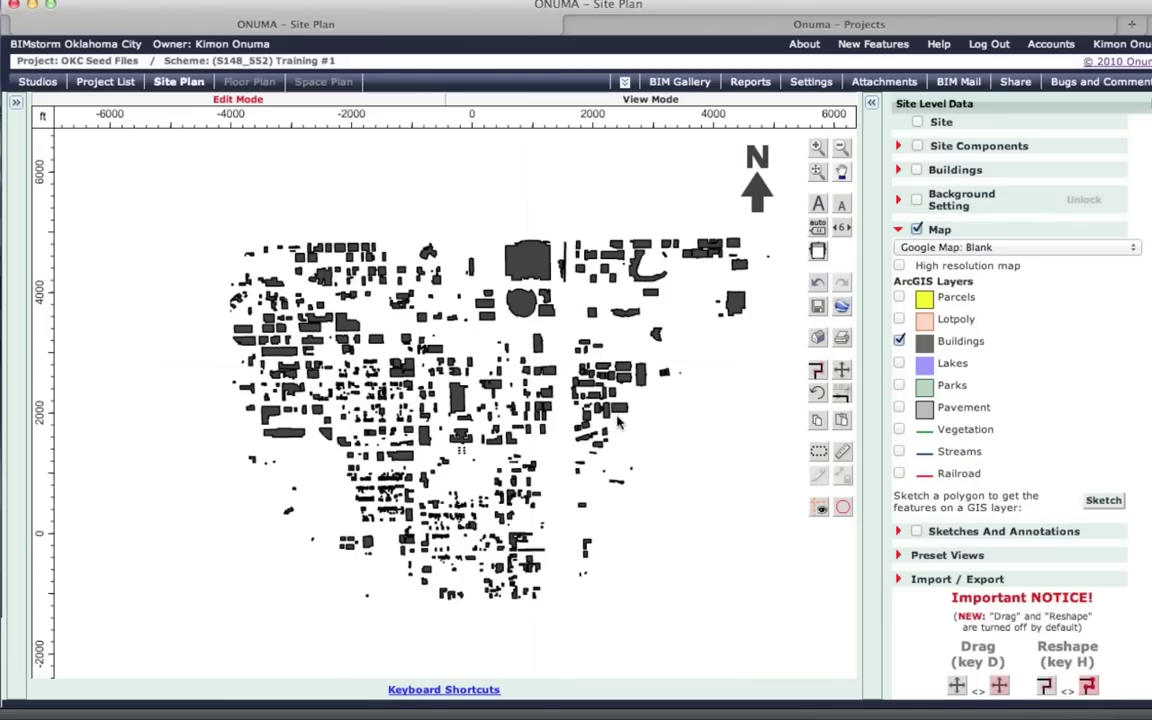
Display the scheme's own site-level buildings over the existing ArcGIS building footprints, keeping Background Setting off.
{"action": "scroll", "coordinate": [633, 404], "scroll_direction": "down", "scroll_amount": 1}
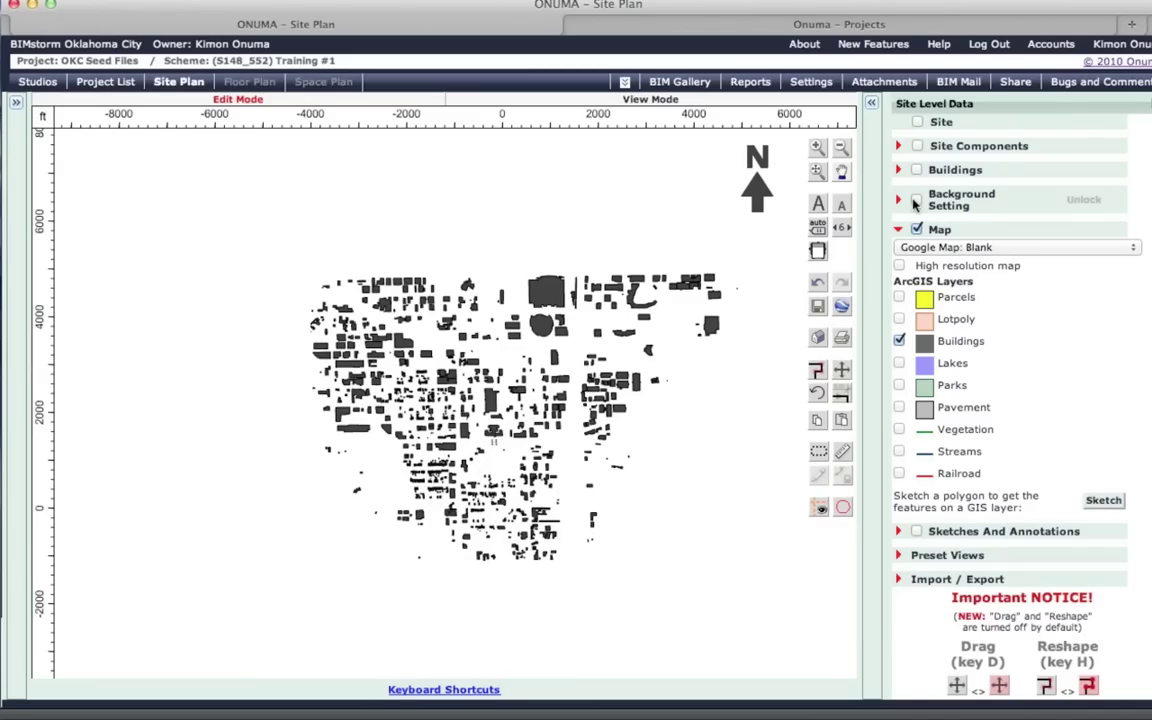
{"action": "left_click", "coordinate": [916, 201]}
{"action": "left_click", "coordinate": [916, 201]}
{"action": "left_click", "coordinate": [916, 170]}
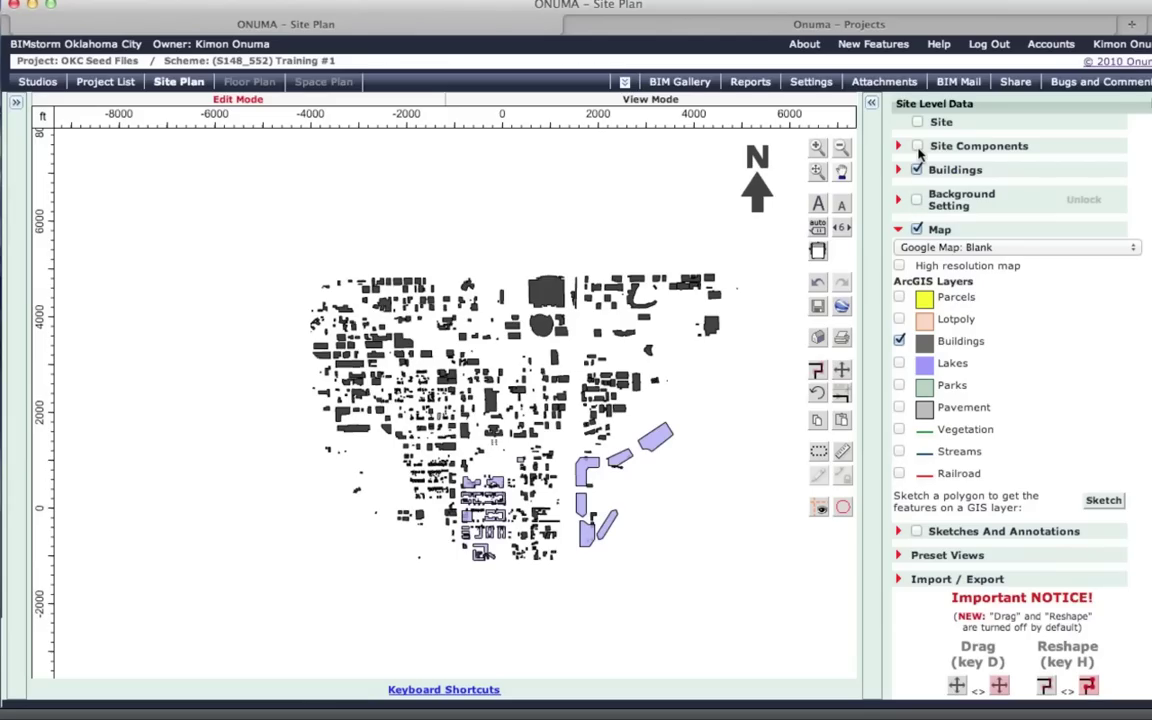
Show the Site Components without the site-level buildings and view the colored planning zones over the existing footprints.
{"action": "left_click", "coordinate": [917, 146]}
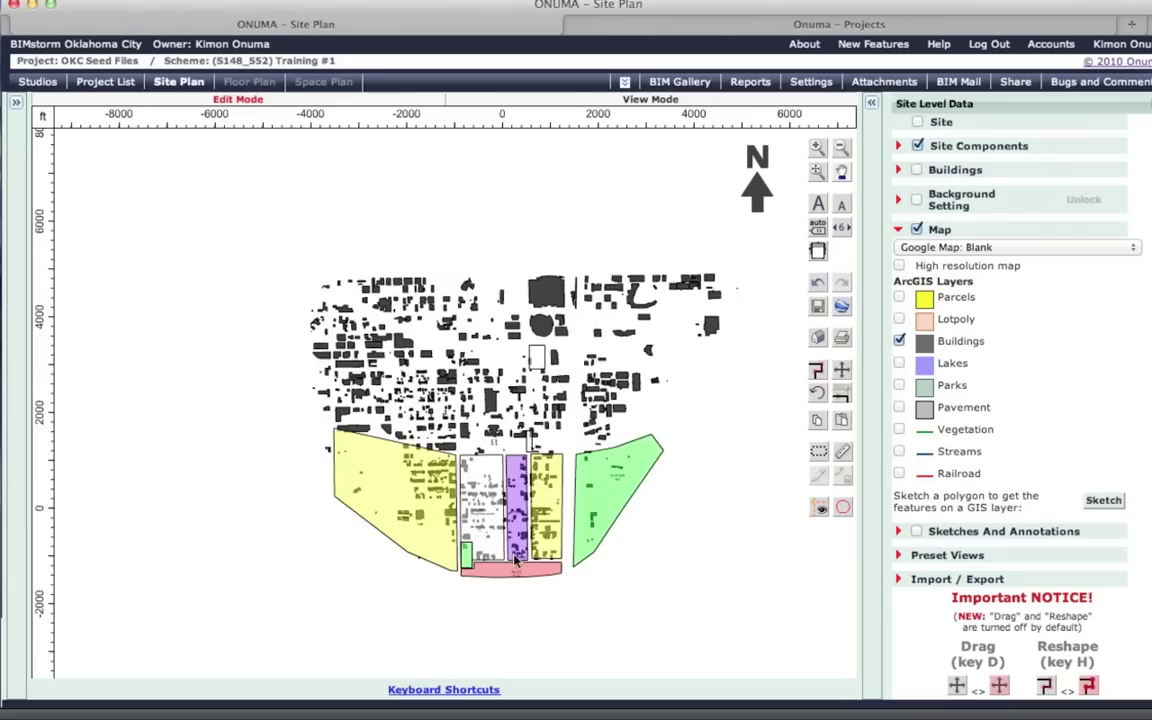
{"action": "scroll", "coordinate": [515, 555], "scroll_direction": "down", "scroll_amount": 2}
{"action": "scroll", "coordinate": [515, 563], "scroll_direction": "up", "scroll_amount": 1}
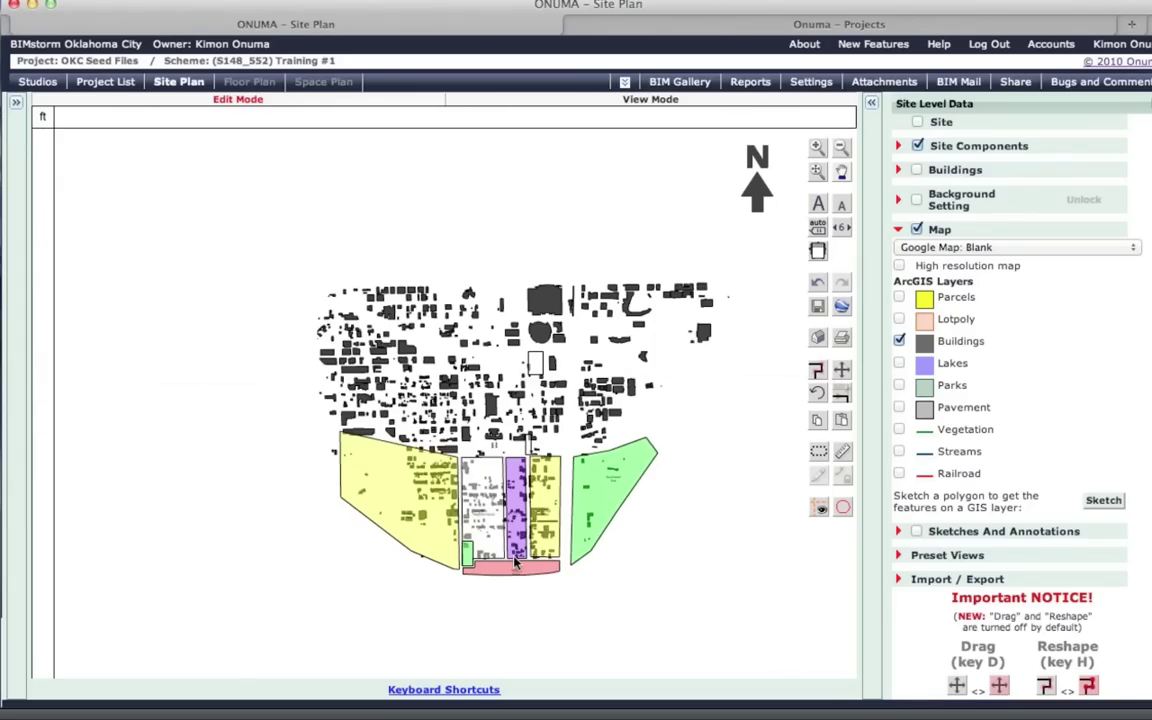
{"action": "scroll", "coordinate": [515, 563], "scroll_direction": "up", "scroll_amount": 1}
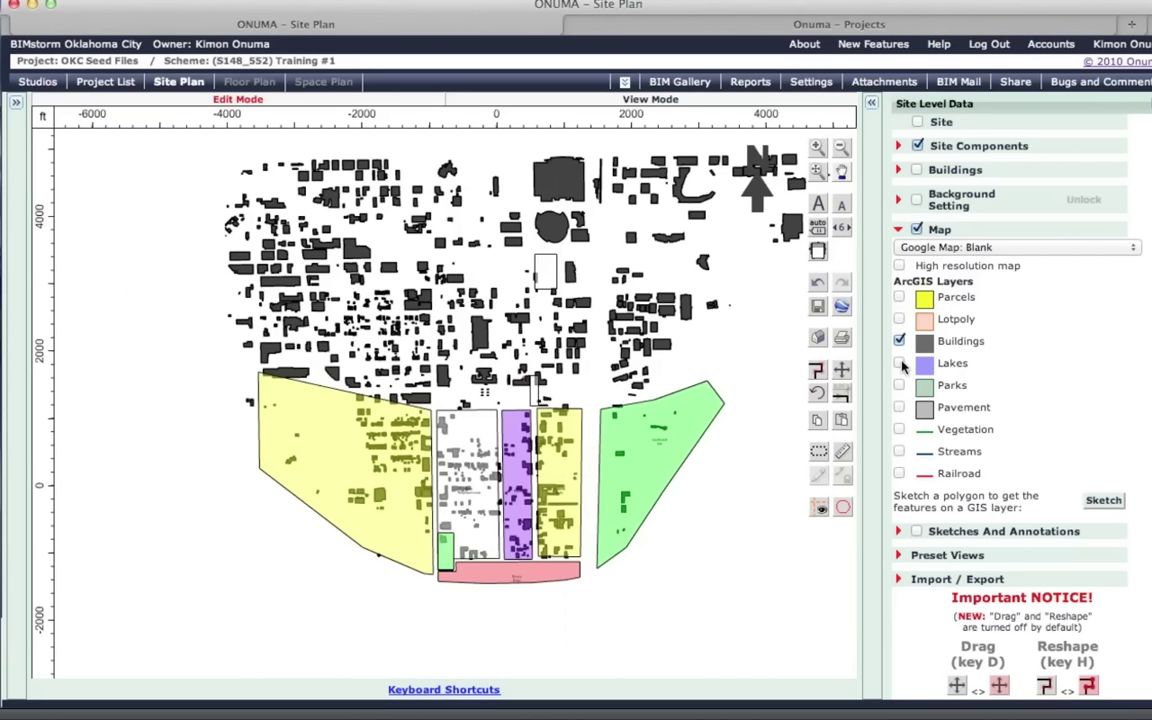
Show the Lakes ArcGIS layer and the scheme's site-level buildings, and hide the ArcGIS Buildings layer.
{"action": "left_click", "coordinate": [900, 364]}
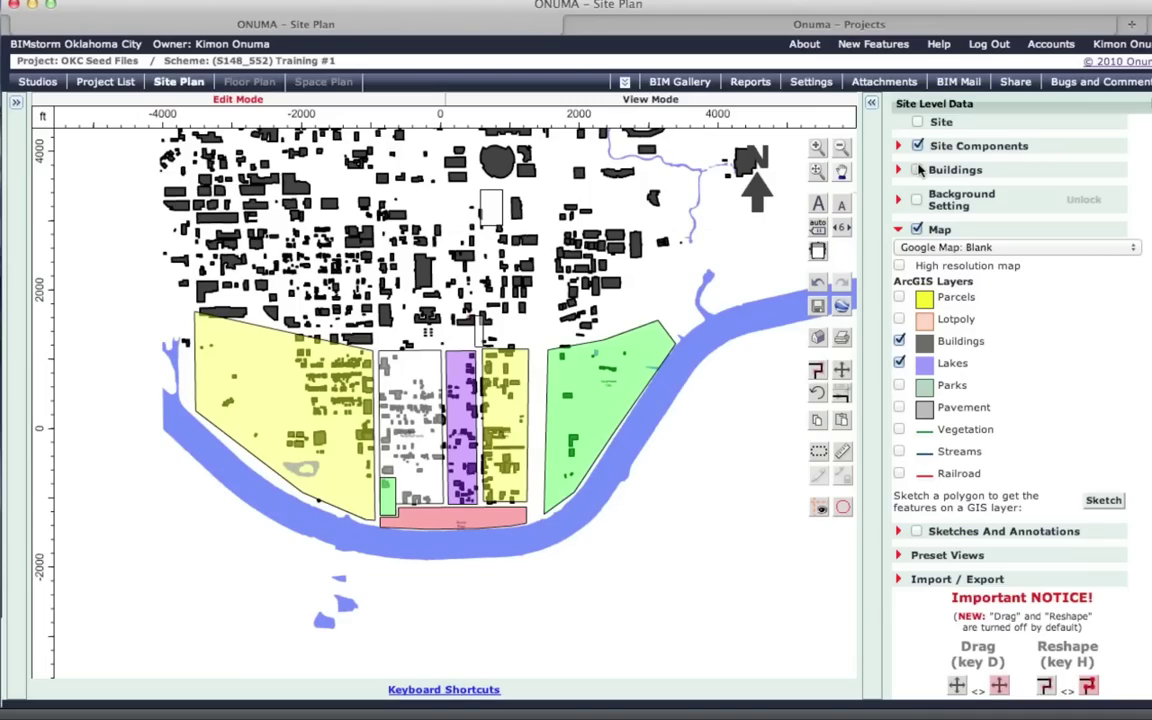
{"action": "left_click", "coordinate": [918, 170]}
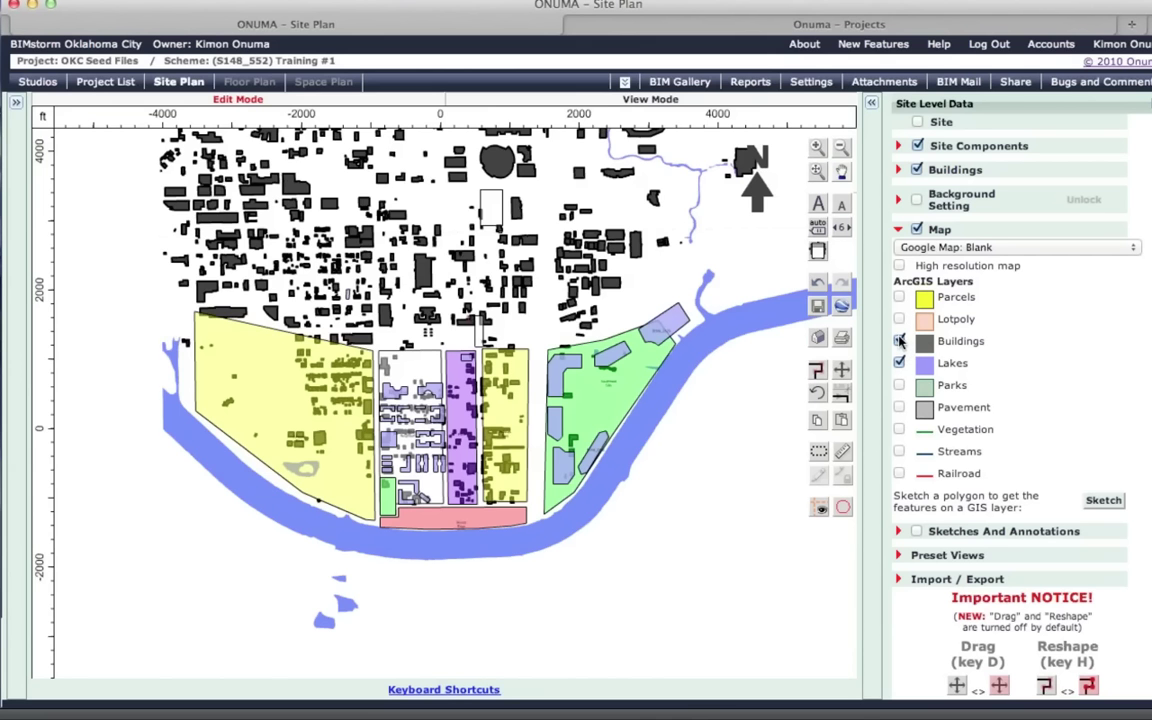
{"action": "left_click", "coordinate": [899, 341]}
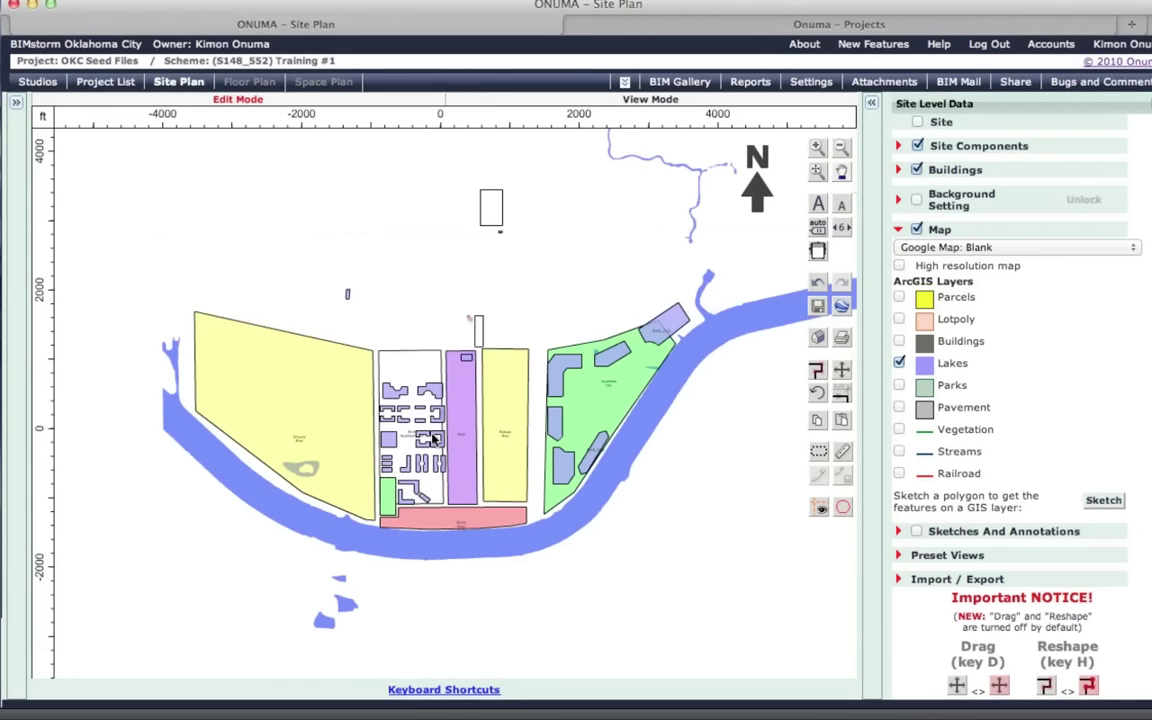
Turn on Reshape and extend the east part of the L-shaped building's south edge southward within the white zone.
{"action": "scroll", "coordinate": [433, 440], "scroll_direction": "up", "scroll_amount": 5}
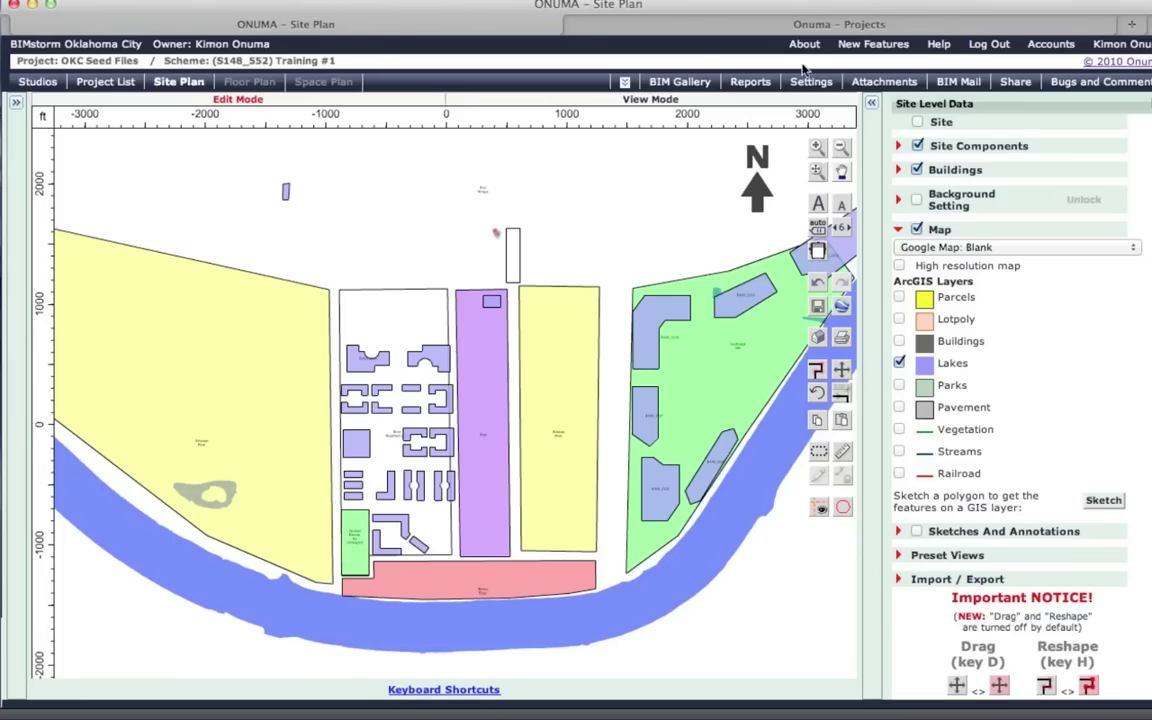
{"action": "scroll", "coordinate": [570, 425], "scroll_direction": "up", "scroll_amount": 3}
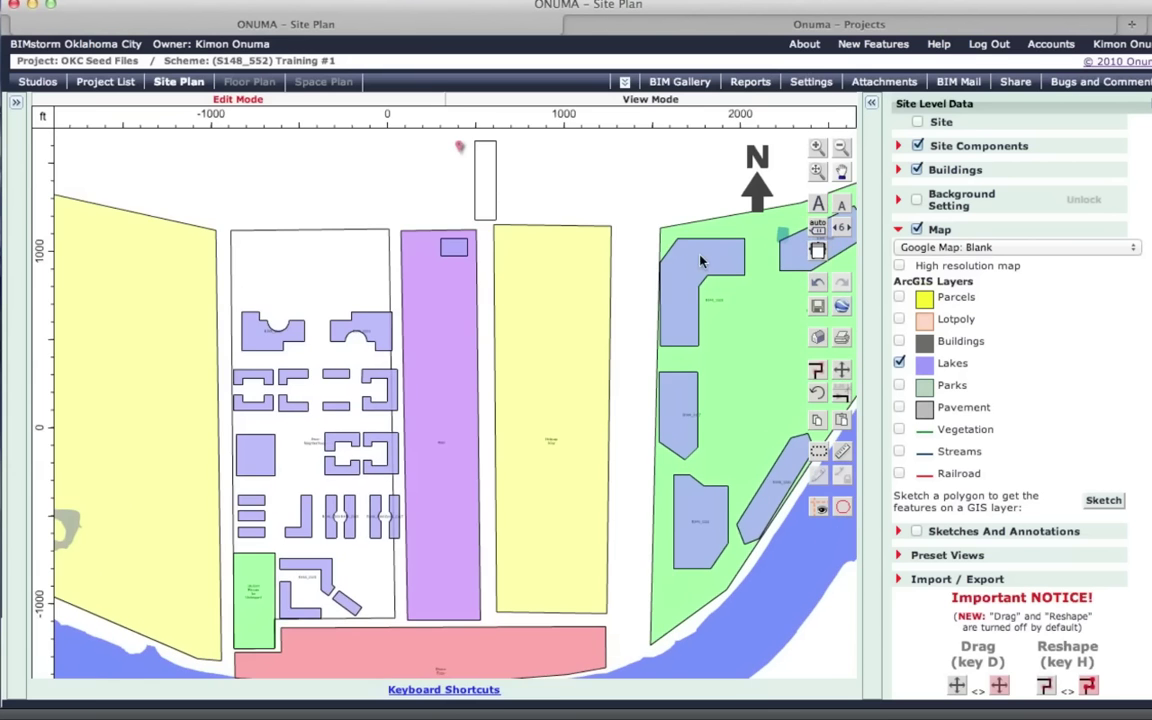
{"action": "scroll", "coordinate": [385, 432], "scroll_direction": "down", "scroll_amount": 2}
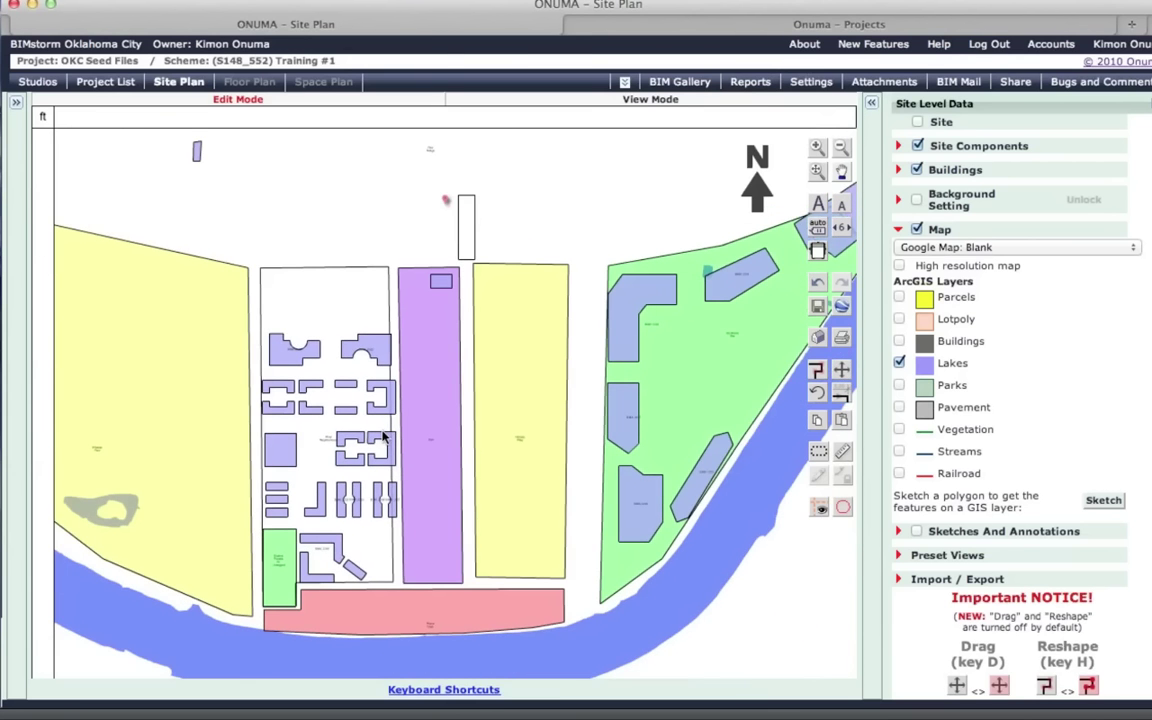
{"action": "scroll", "coordinate": [340, 425], "scroll_direction": "up", "scroll_amount": 1}
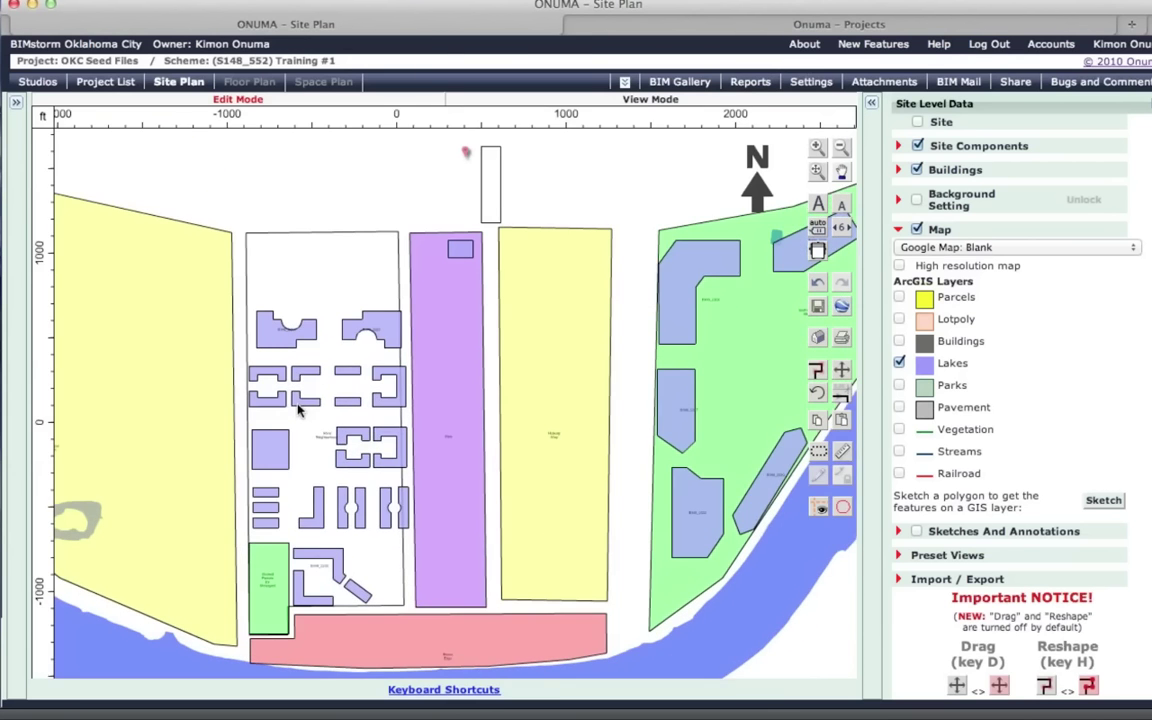
{"action": "scroll", "coordinate": [297, 408], "scroll_direction": "up", "scroll_amount": 1}
{"action": "scroll", "coordinate": [257, 363], "scroll_direction": "up", "scroll_amount": 2}
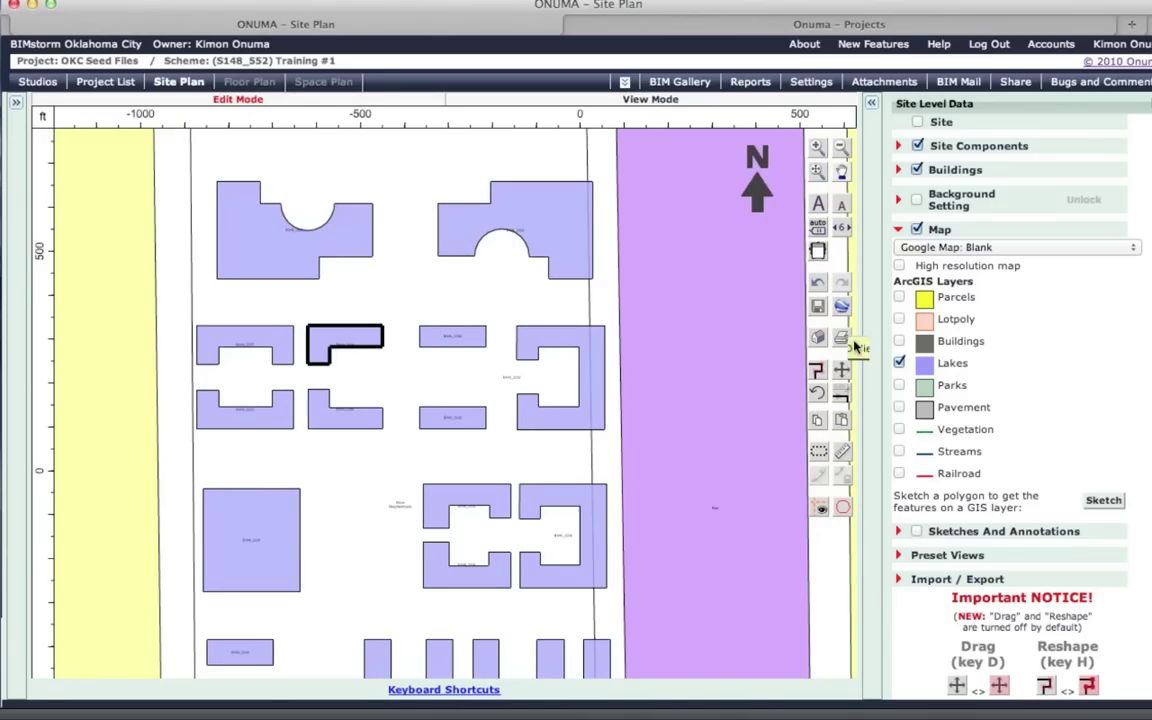
{"action": "scroll", "coordinate": [368, 368], "scroll_direction": "up", "scroll_amount": 1}
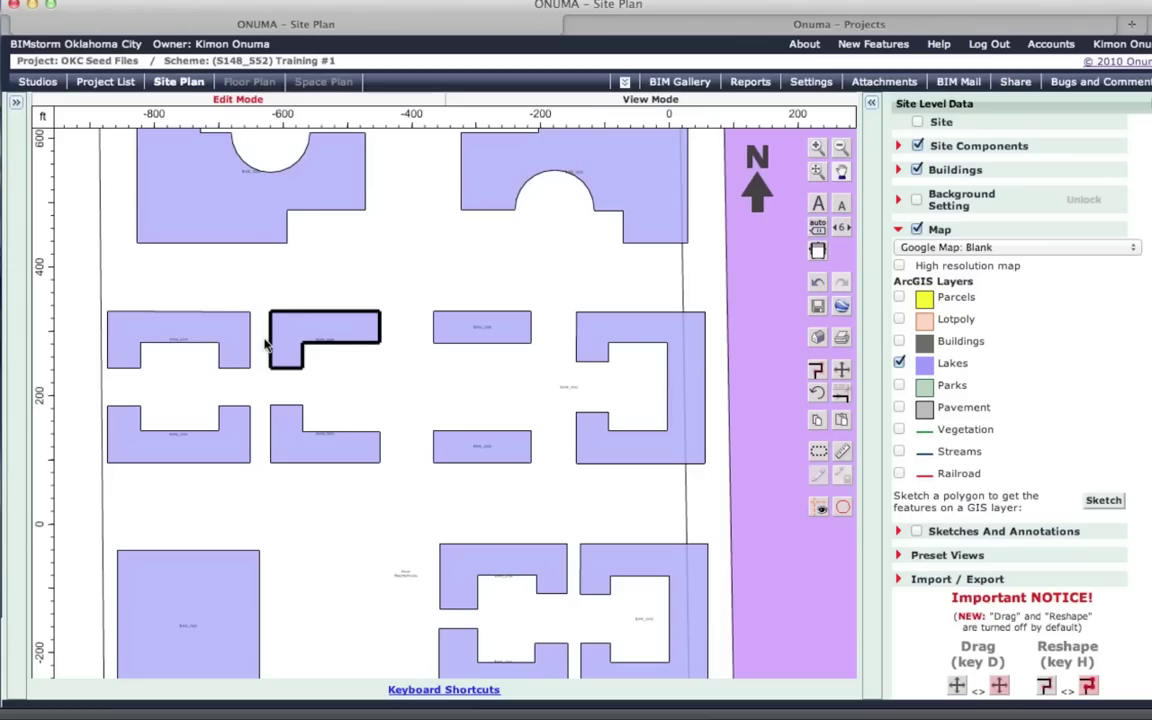
{"action": "left_click", "coordinate": [816, 370]}
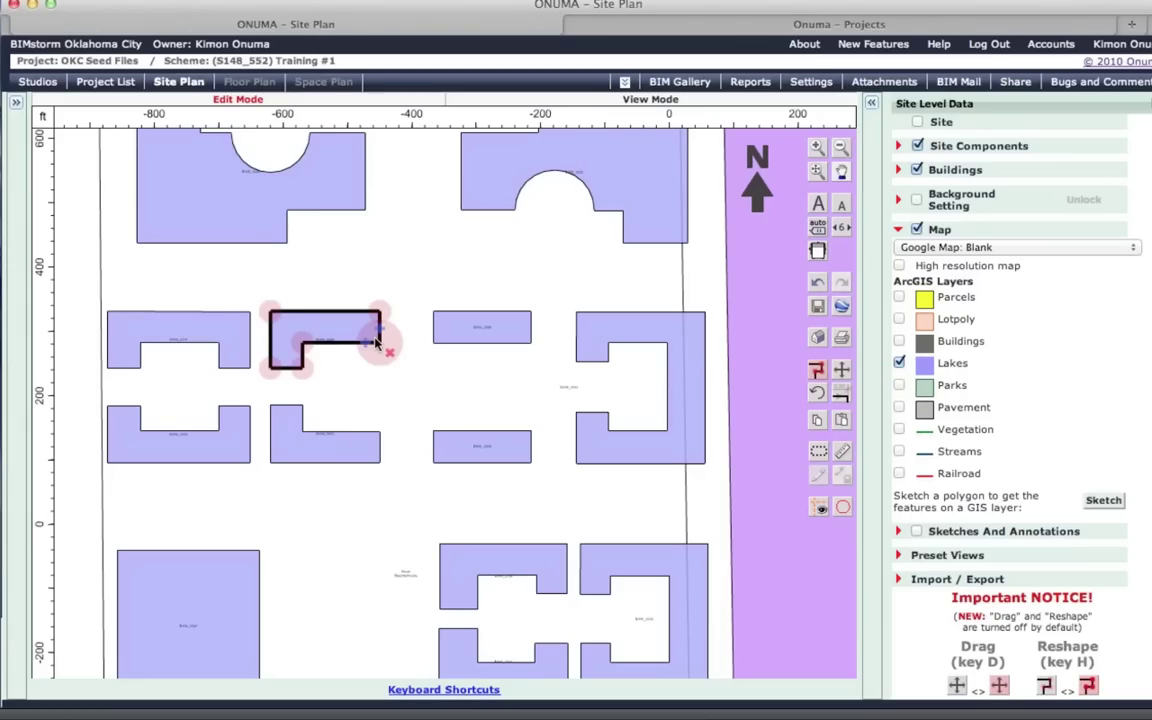
{"action": "left_click_drag", "start_coordinate": [376, 343], "coordinate": [331, 410]}
Reshape the small rectangular building east of it into an L by extending the east half of its south edge southward.
{"action": "left_click", "coordinate": [463, 338]}
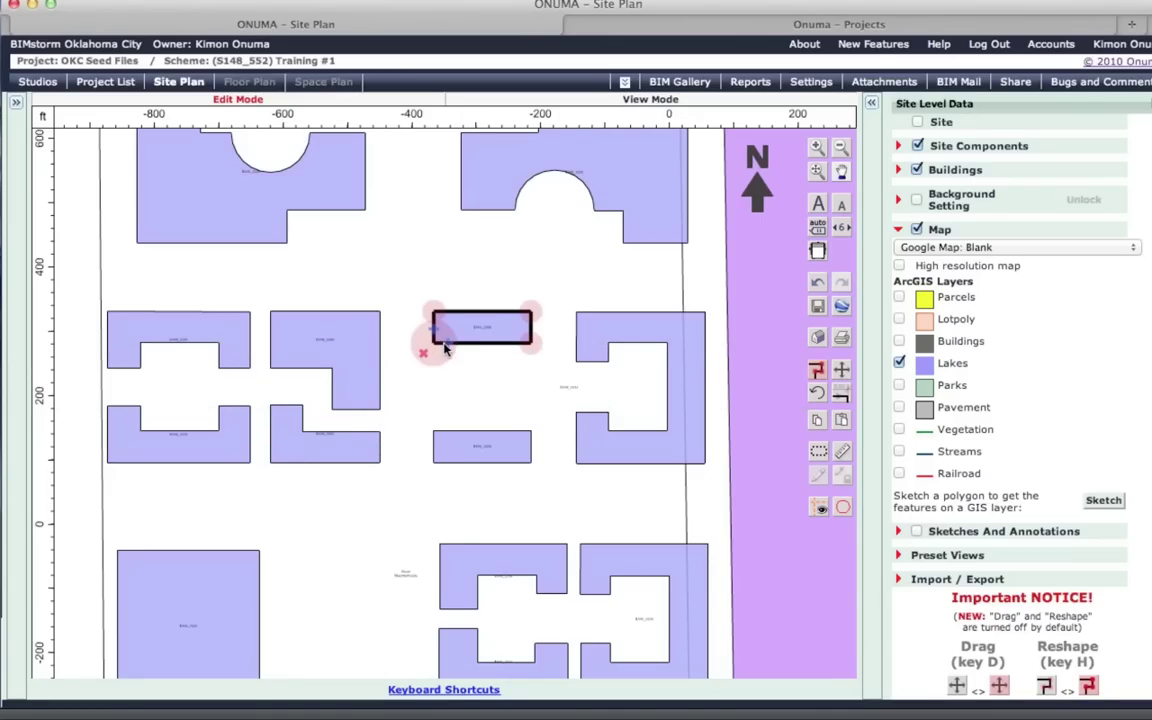
{"action": "scroll", "coordinate": [477, 325], "scroll_direction": "down", "scroll_amount": 4}
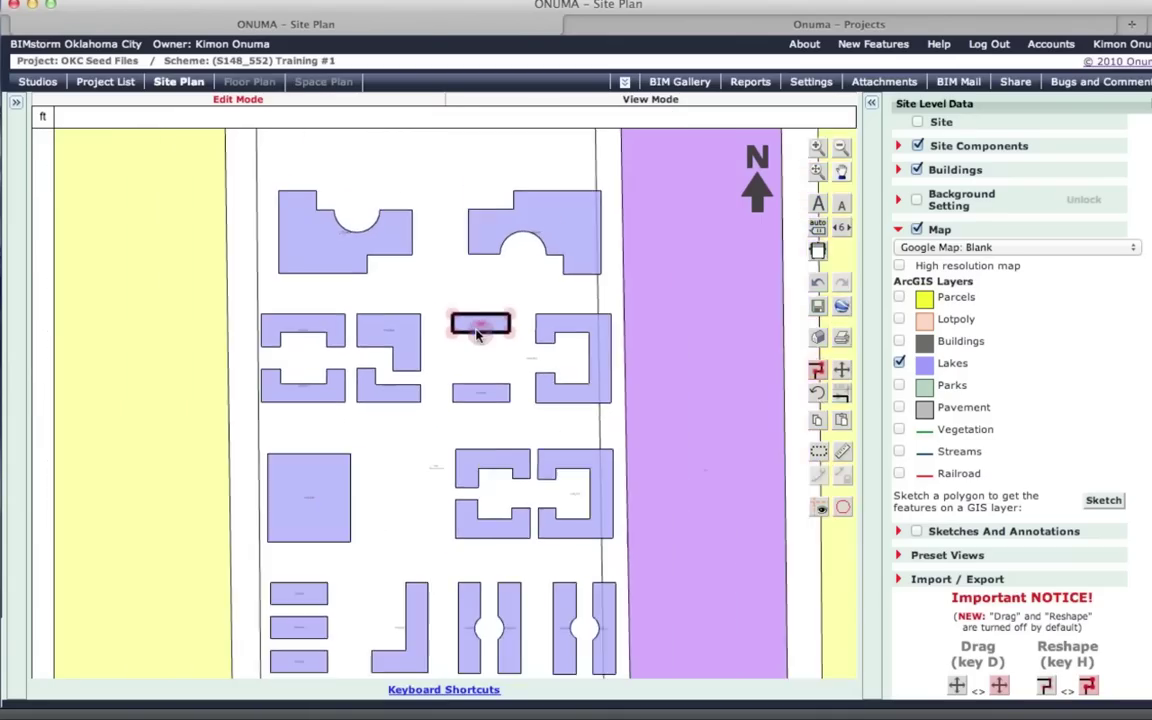
{"action": "scroll", "coordinate": [478, 333], "scroll_direction": "up", "scroll_amount": 3}
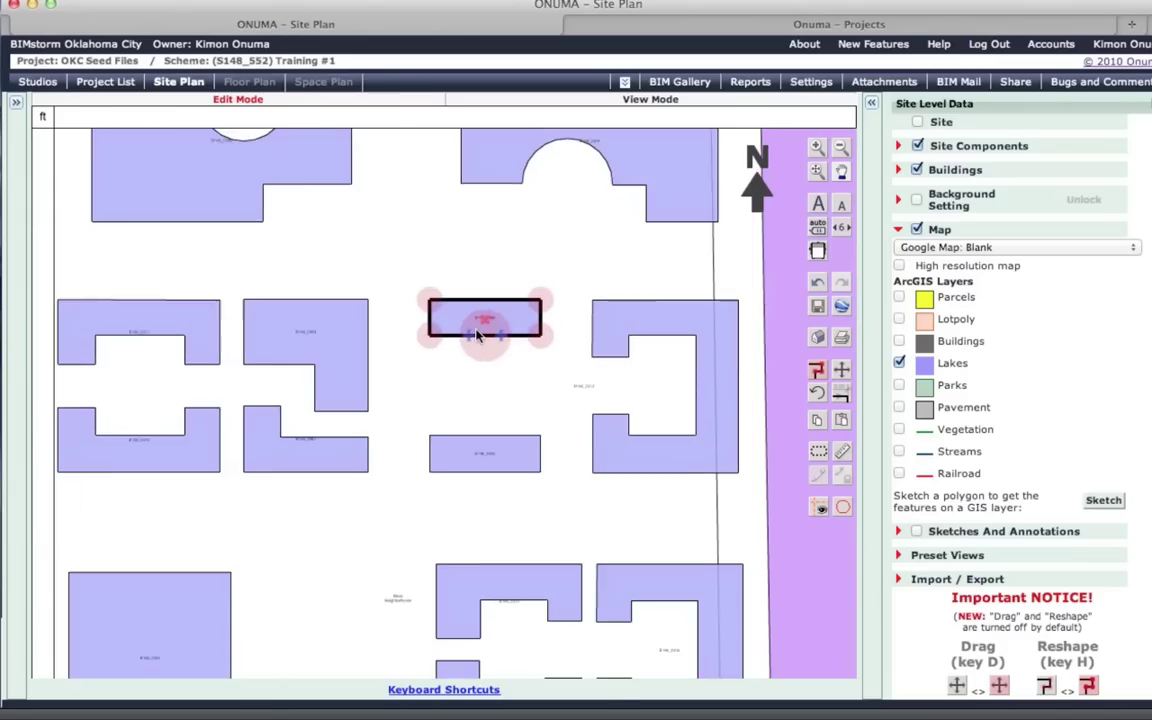
{"action": "scroll", "coordinate": [478, 335], "scroll_direction": "up", "scroll_amount": 3}
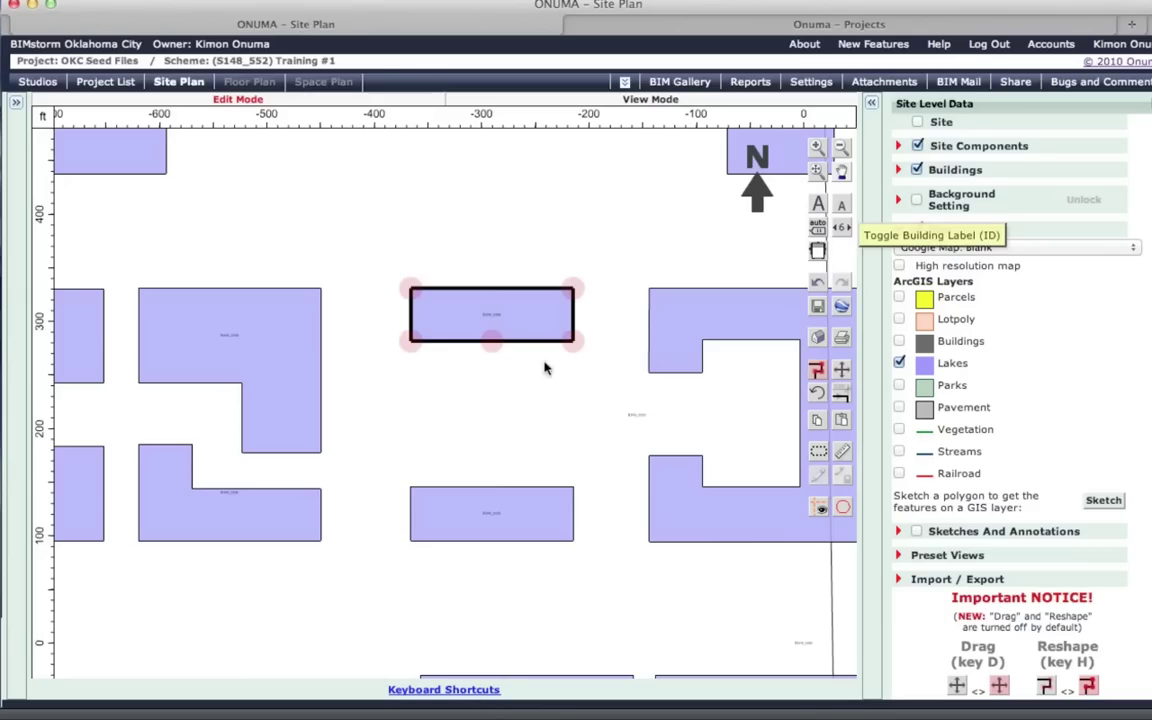
{"action": "left_click_drag", "start_coordinate": [535, 342], "coordinate": [530, 420]}
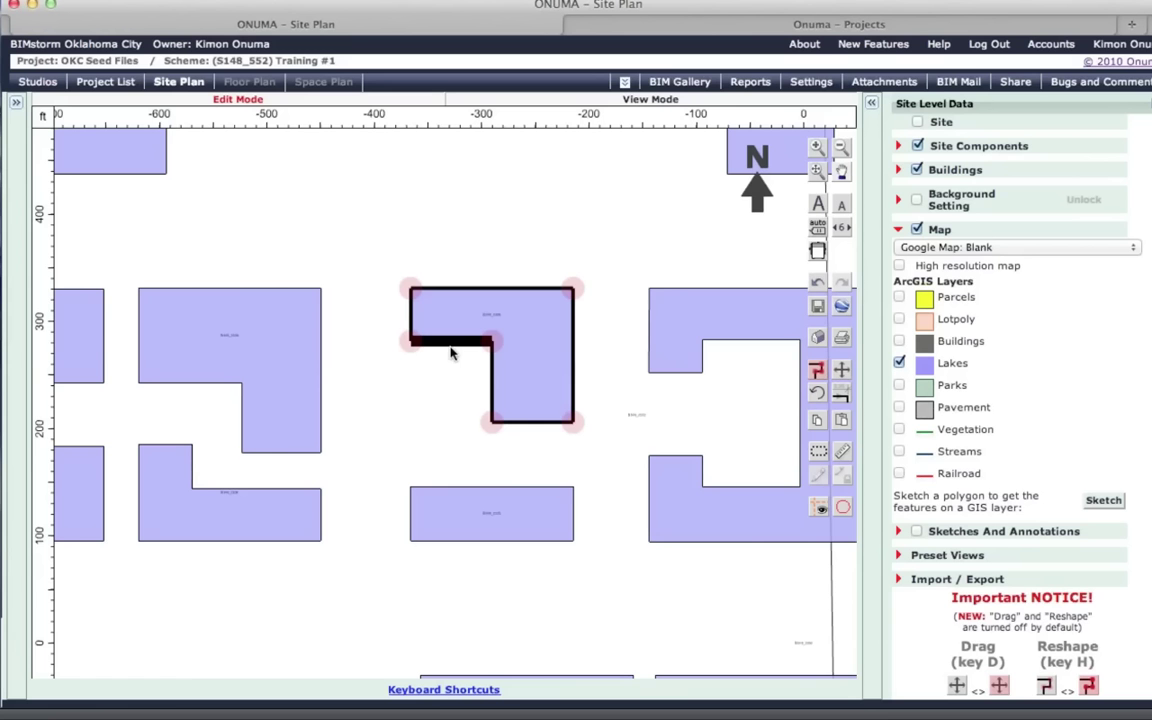
Show the ArcGIS Buildings layer again and compare the reshaped building with the existing footprints up close.
{"action": "left_click", "coordinate": [899, 341]}
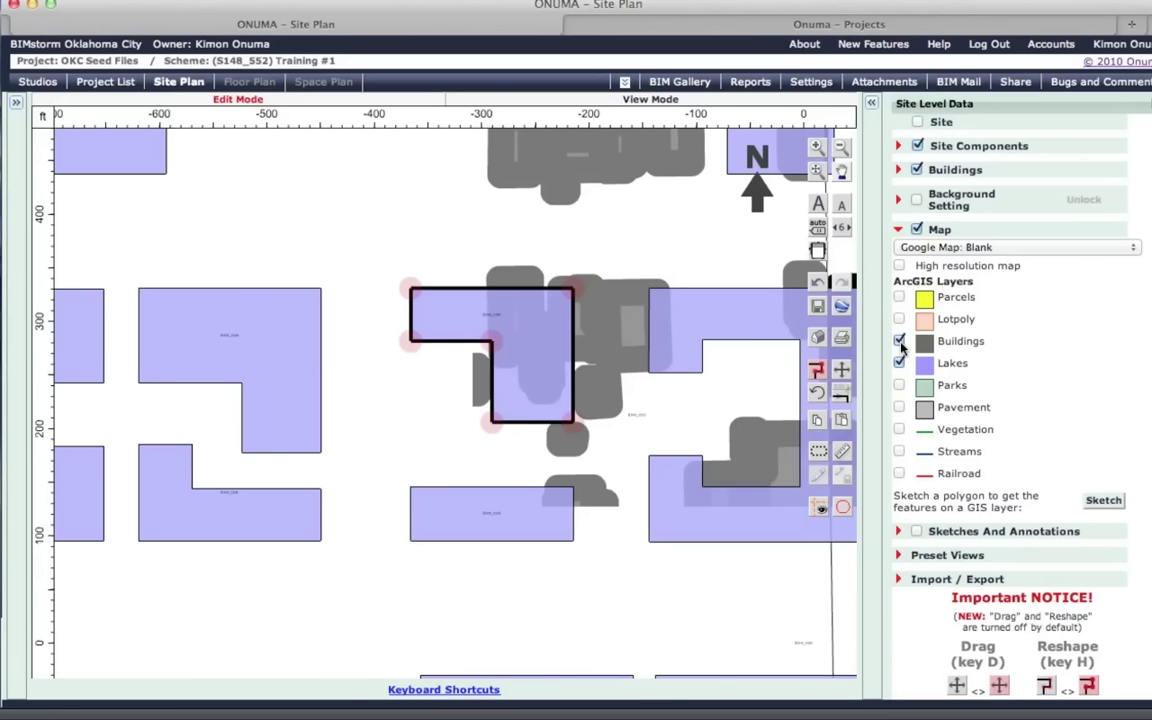
{"action": "scroll", "coordinate": [607, 391], "scroll_direction": "up", "scroll_amount": 5}
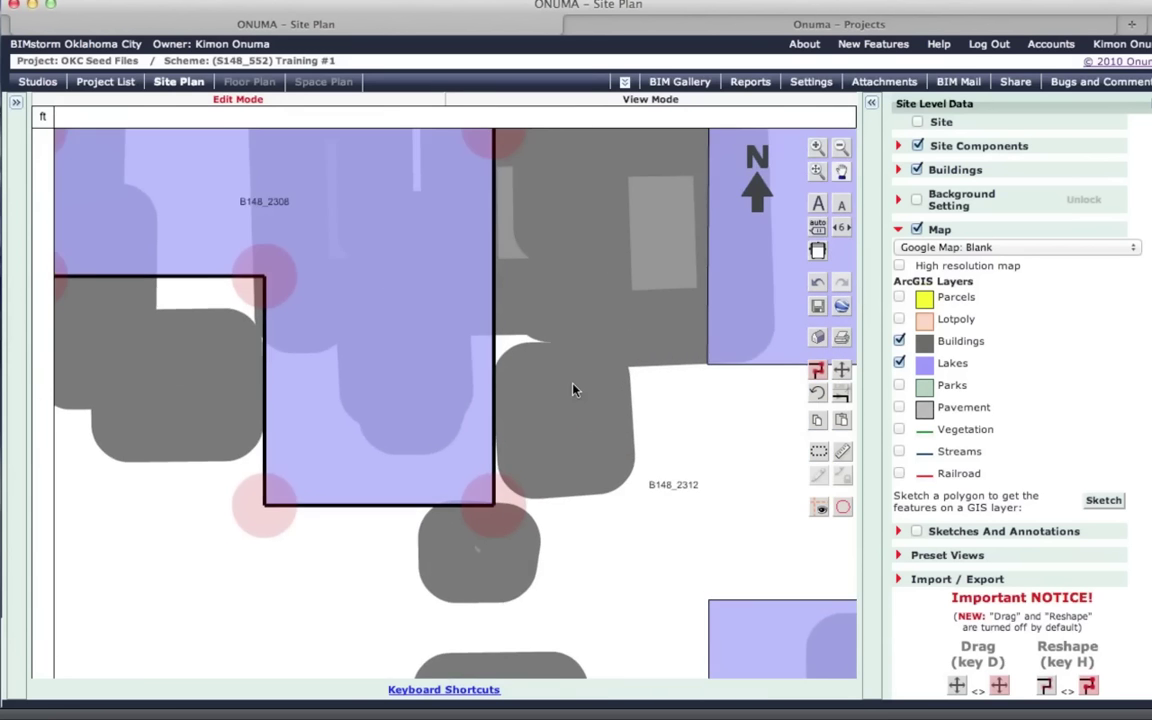
Hide the ArcGIS Buildings layer and extend the reshaped L-shaped building's leg southward almost to the small rectangular building.
{"action": "scroll", "coordinate": [573, 390], "scroll_direction": "down", "scroll_amount": 5}
{"action": "left_click", "coordinate": [899, 341]}
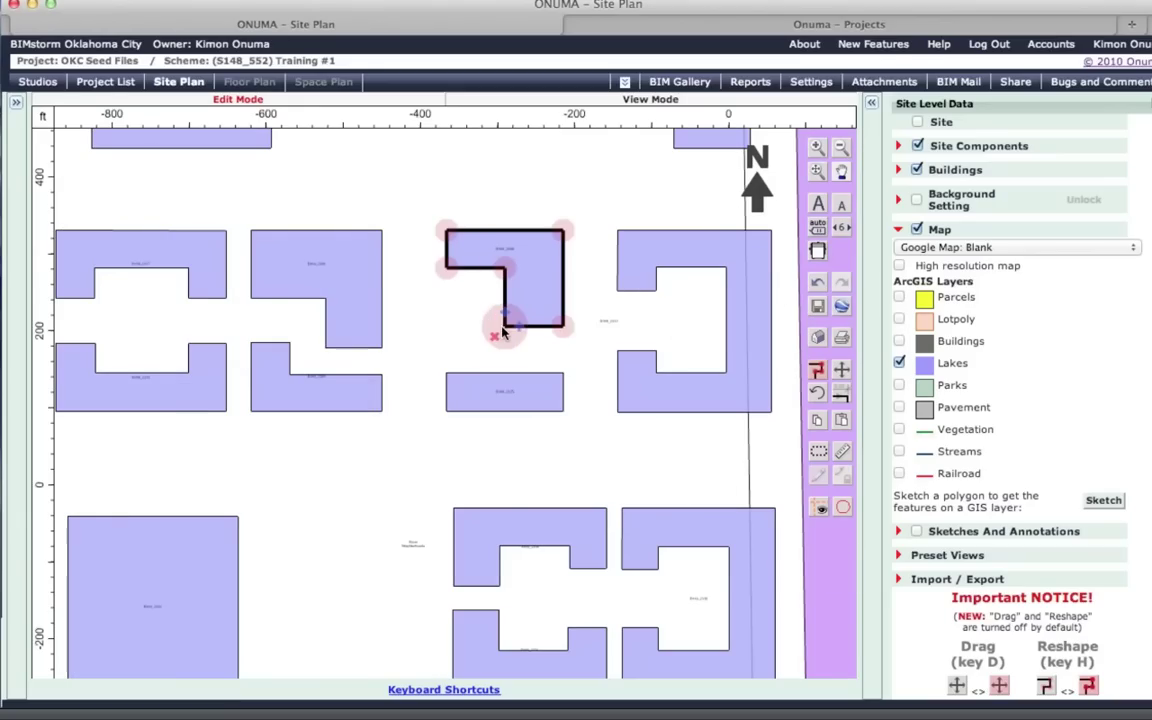
{"action": "left_click_drag", "start_coordinate": [503, 333], "coordinate": [503, 367]}
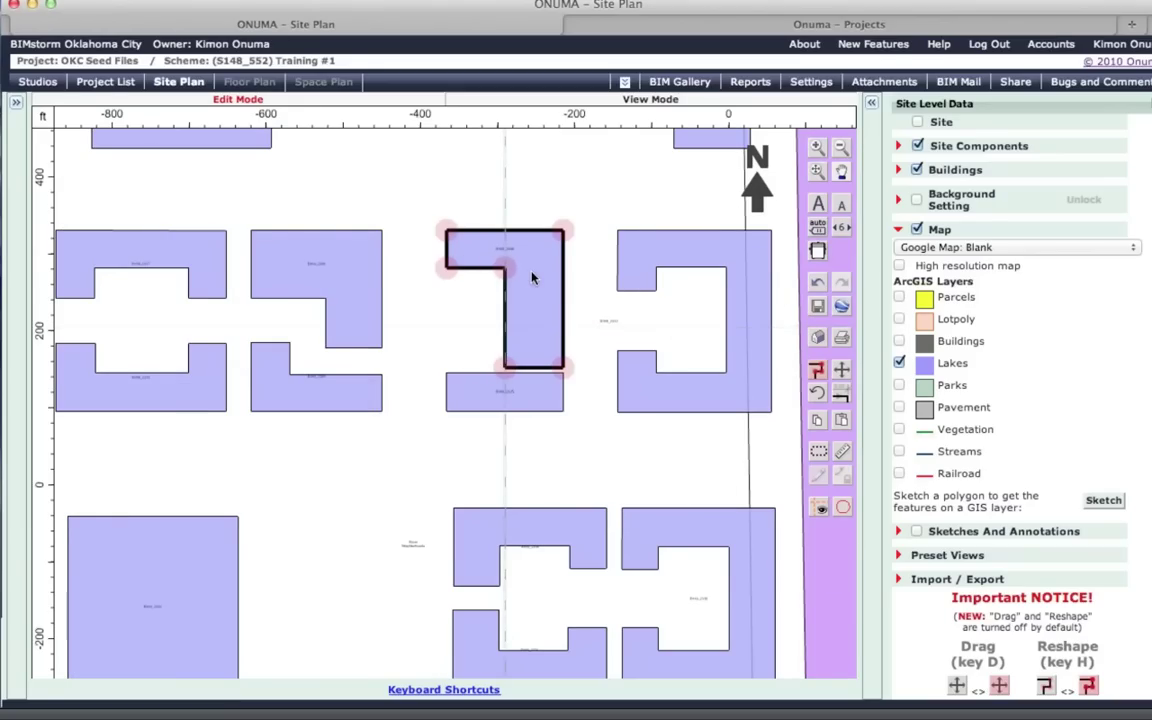
{"action": "scroll", "coordinate": [540, 215], "scroll_direction": "up", "scroll_amount": 3}
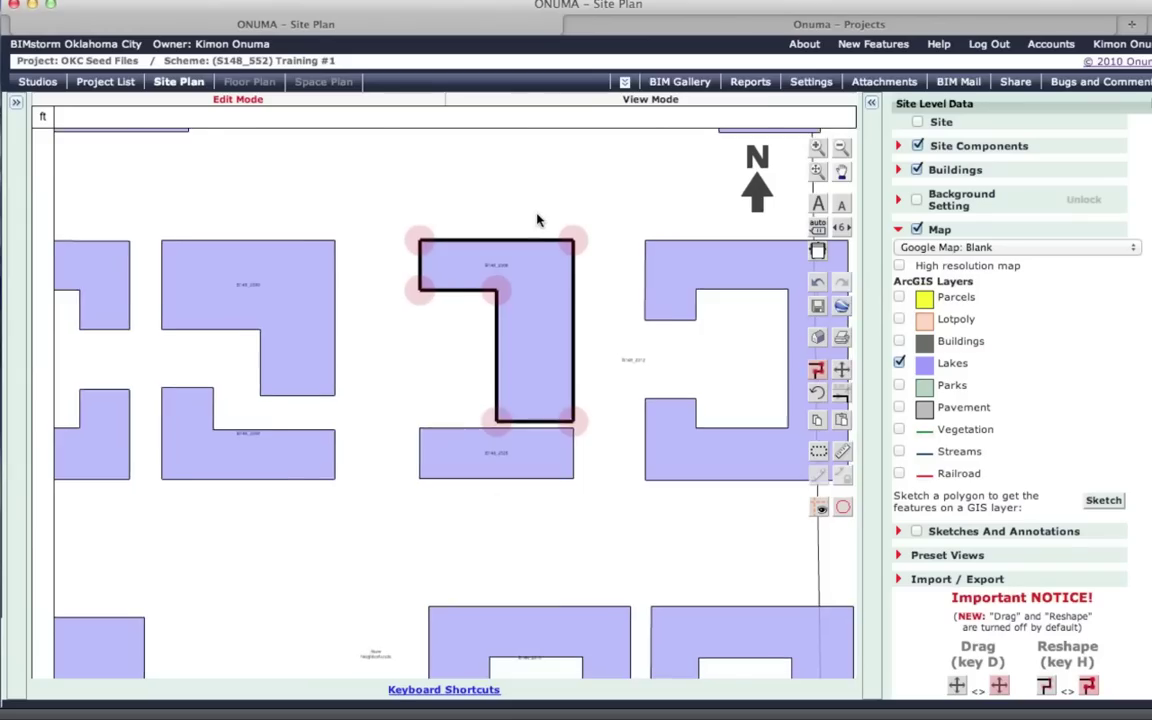
Open the Training #1 Site Report and examine the roof runoff area and total estimated building cost.
{"action": "left_click", "coordinate": [750, 82]}
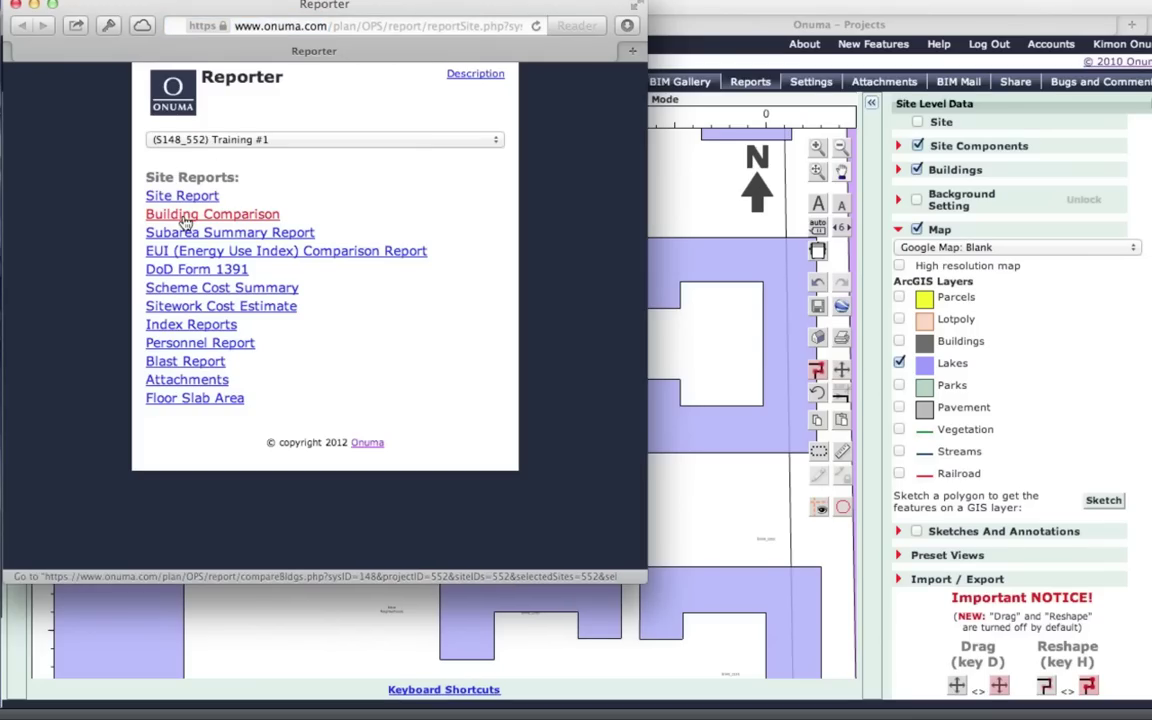
{"action": "left_click", "coordinate": [180, 195]}
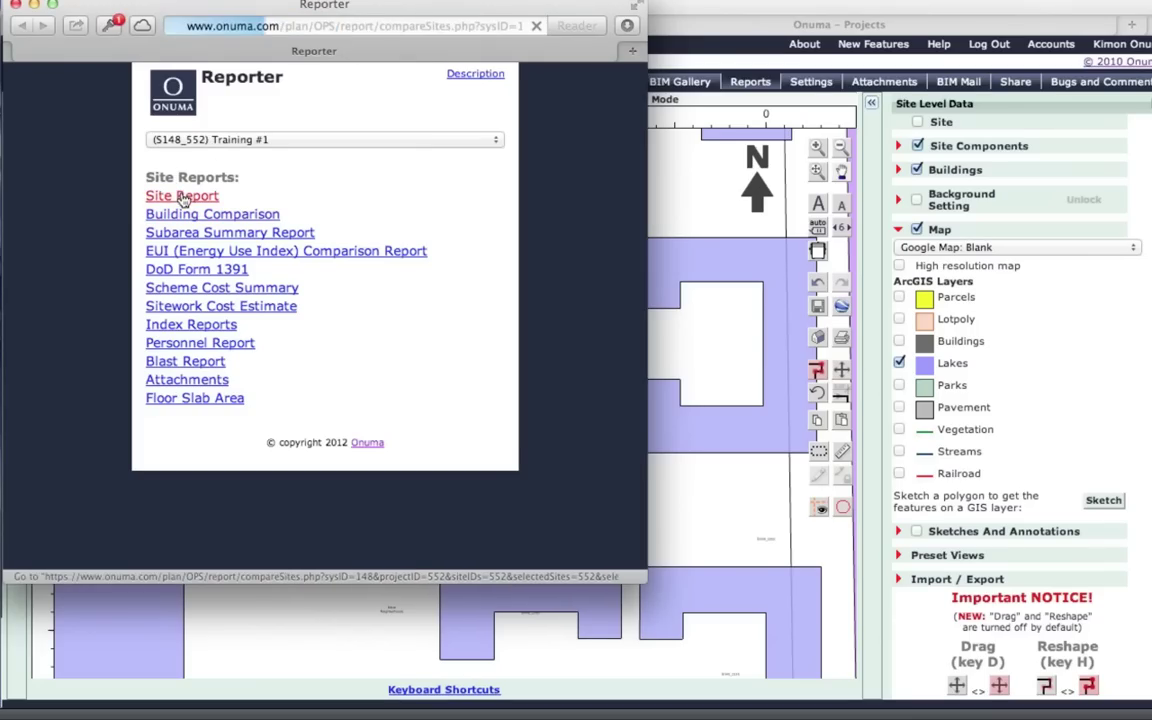
{"action": "left_click_drag", "start_coordinate": [265, 5], "coordinate": [1005, 248]}
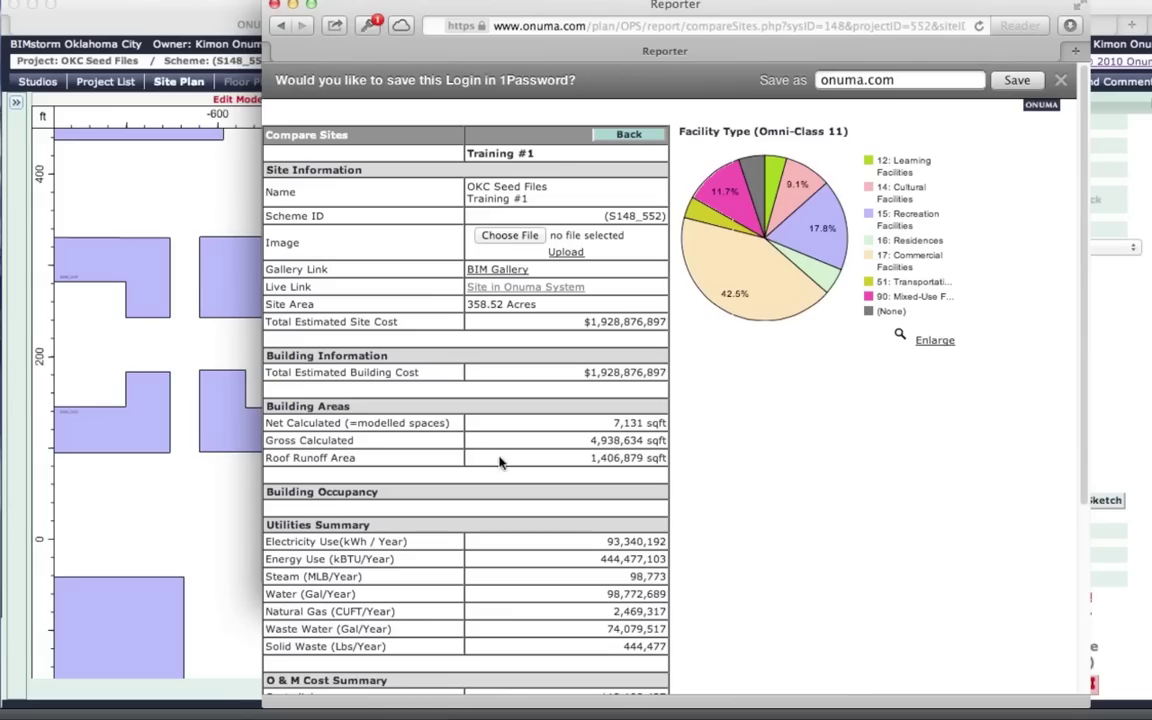
{"action": "left_click_drag", "start_coordinate": [590, 457], "coordinate": [624, 458]}
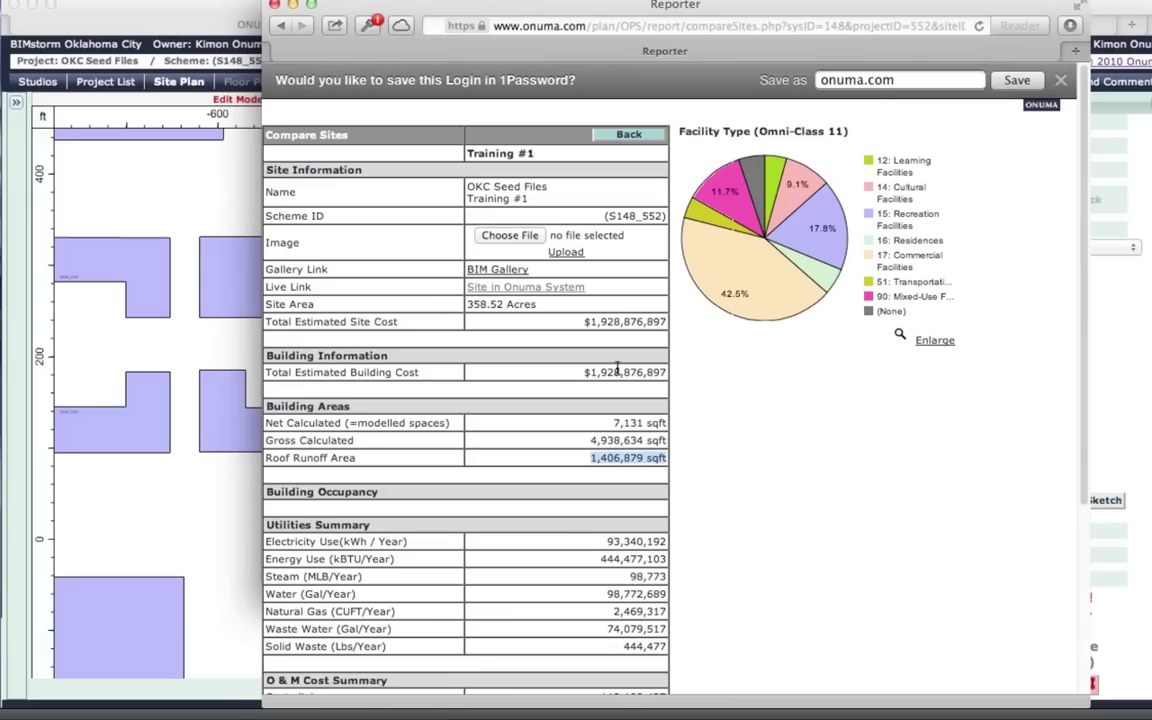
{"action": "left_click_drag", "start_coordinate": [584, 372], "coordinate": [621, 372]}
{"action": "left_click", "coordinate": [470, 368]}
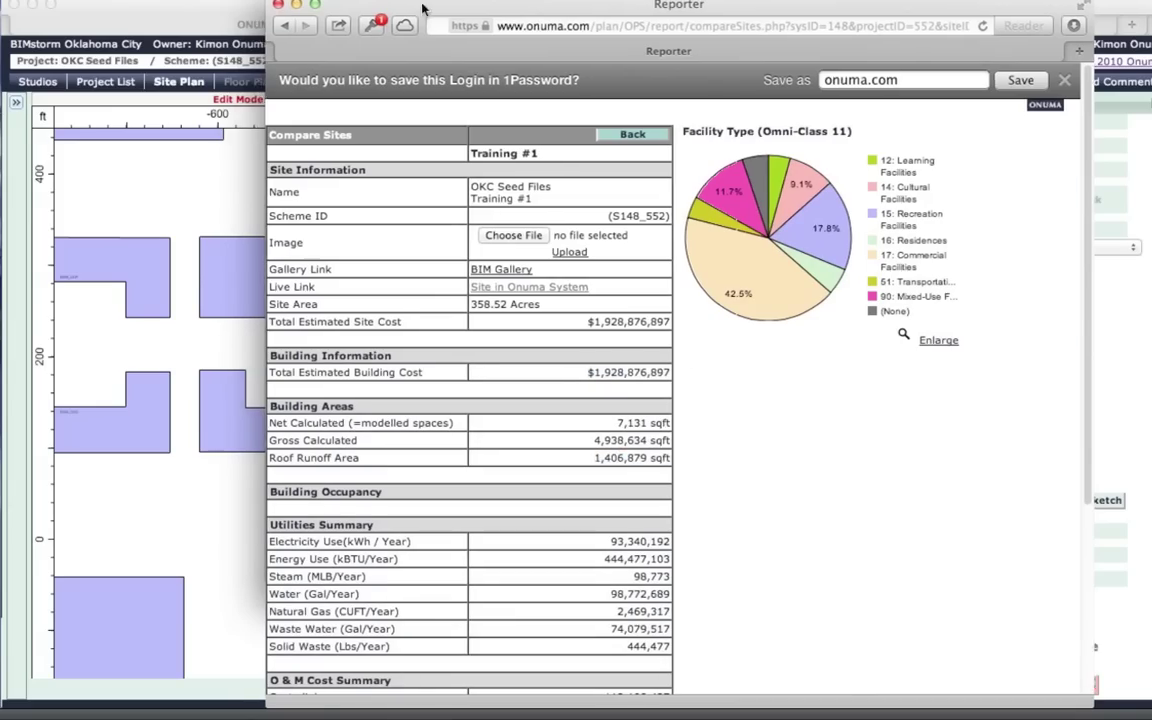
Extend the L-shaped building's upper wing southward and westward beside the report window, and save the site plan.
{"action": "left_click_drag", "start_coordinate": [398, 5], "coordinate": [740, 5]}
{"action": "left_click", "coordinate": [397, 222]}
{"action": "left_click_drag", "start_coordinate": [437, 240], "coordinate": [437, 340]}
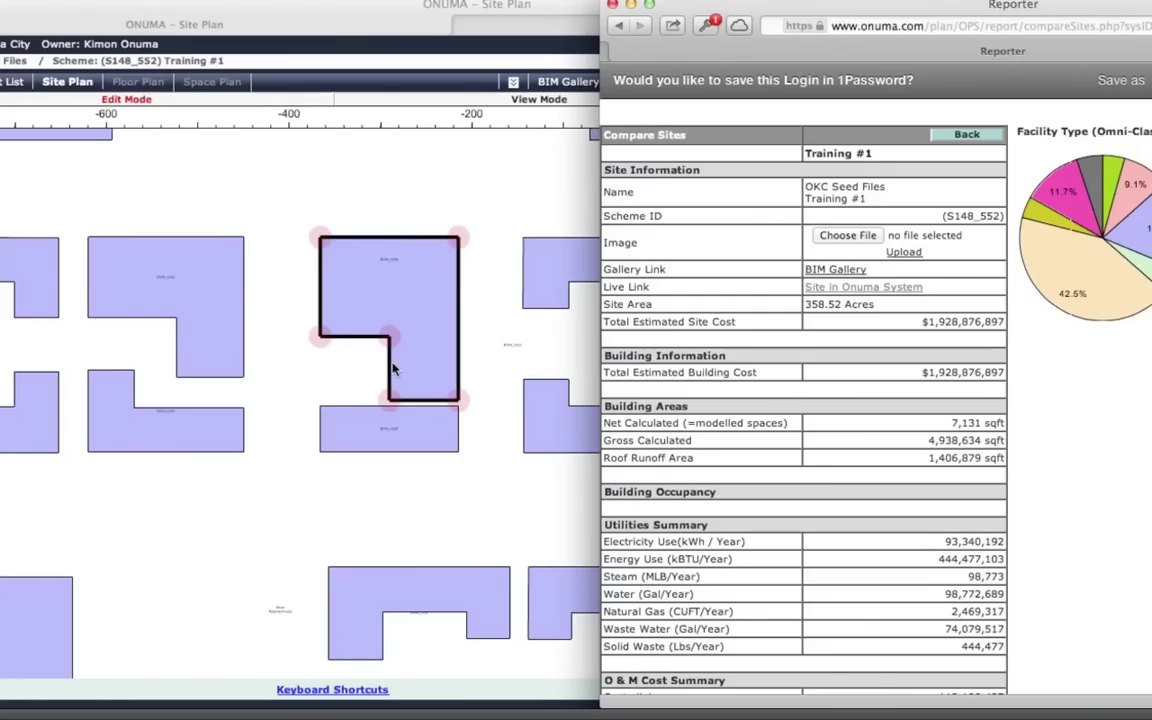
{"action": "left_click", "coordinate": [318, 314]}
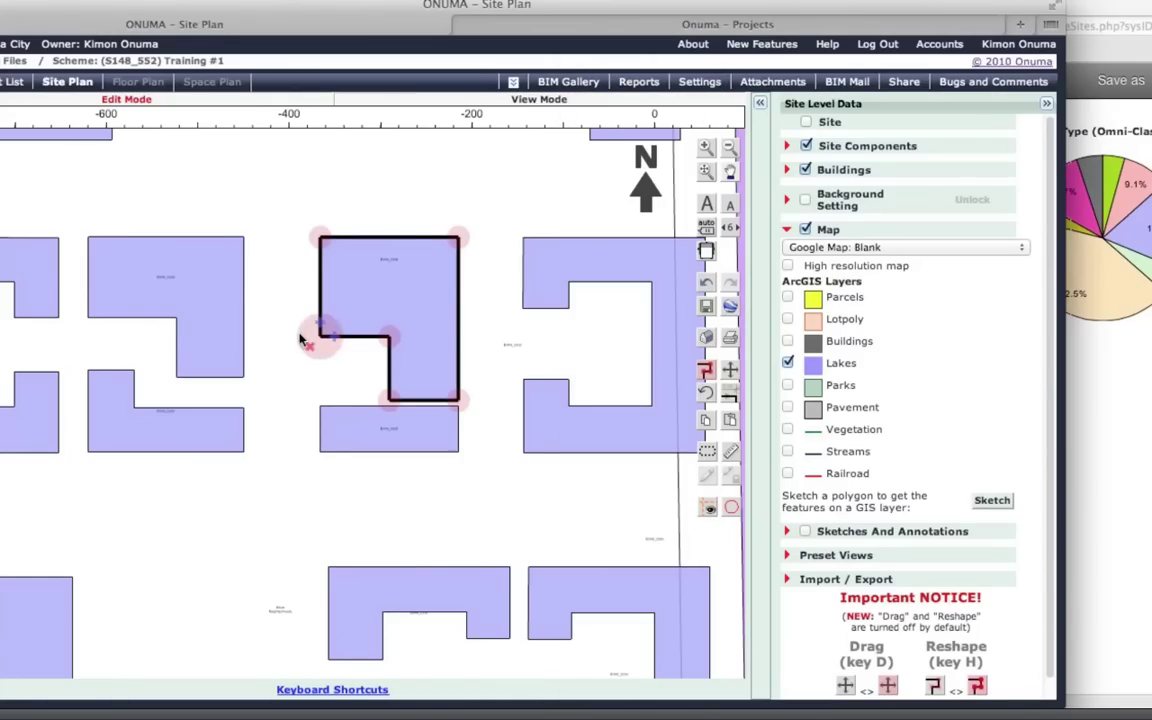
{"action": "left_click_drag", "start_coordinate": [310, 330], "coordinate": [275, 320]}
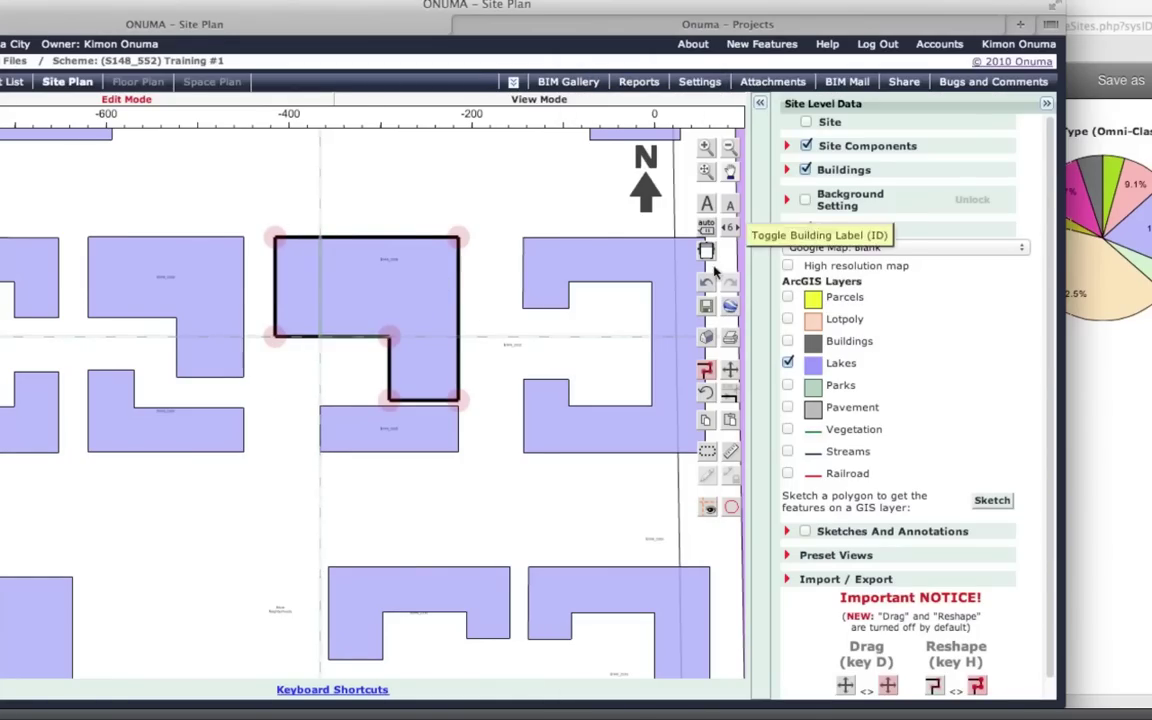
{"action": "left_click", "coordinate": [706, 305]}
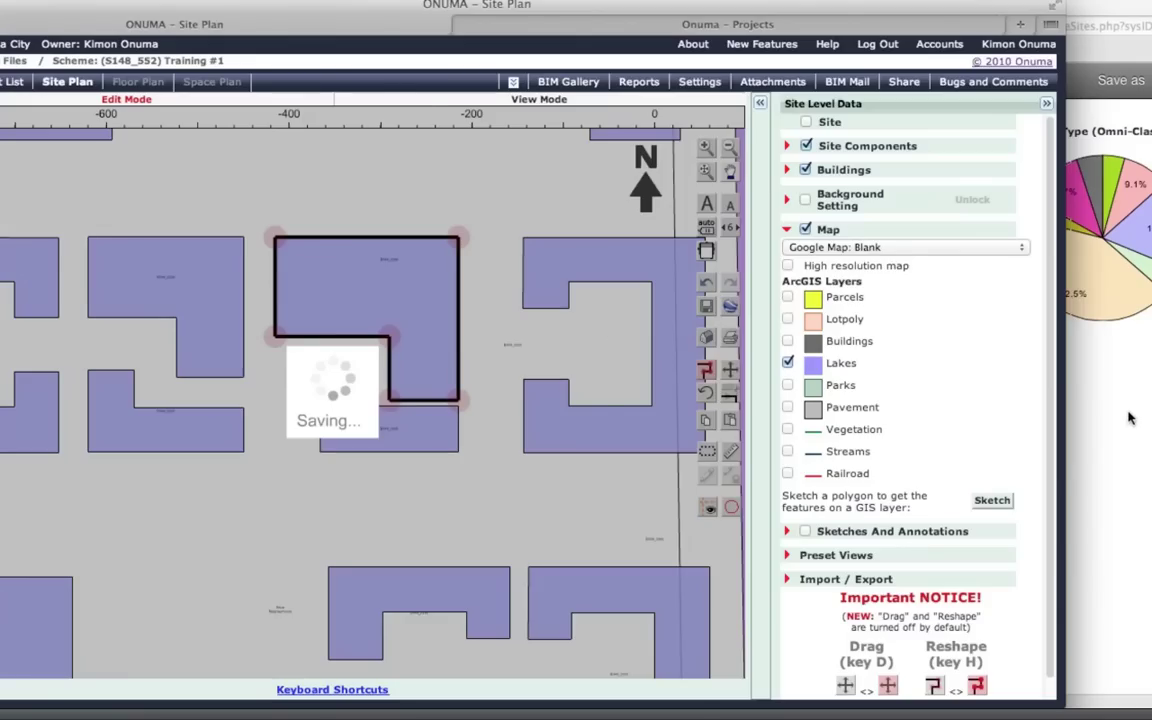
Refresh the Site Report, enlarge its Facility Type (Omni-Class 11) chart and inspect the Mixed-Use Facilities share.
{"action": "left_click", "coordinate": [1130, 418]}
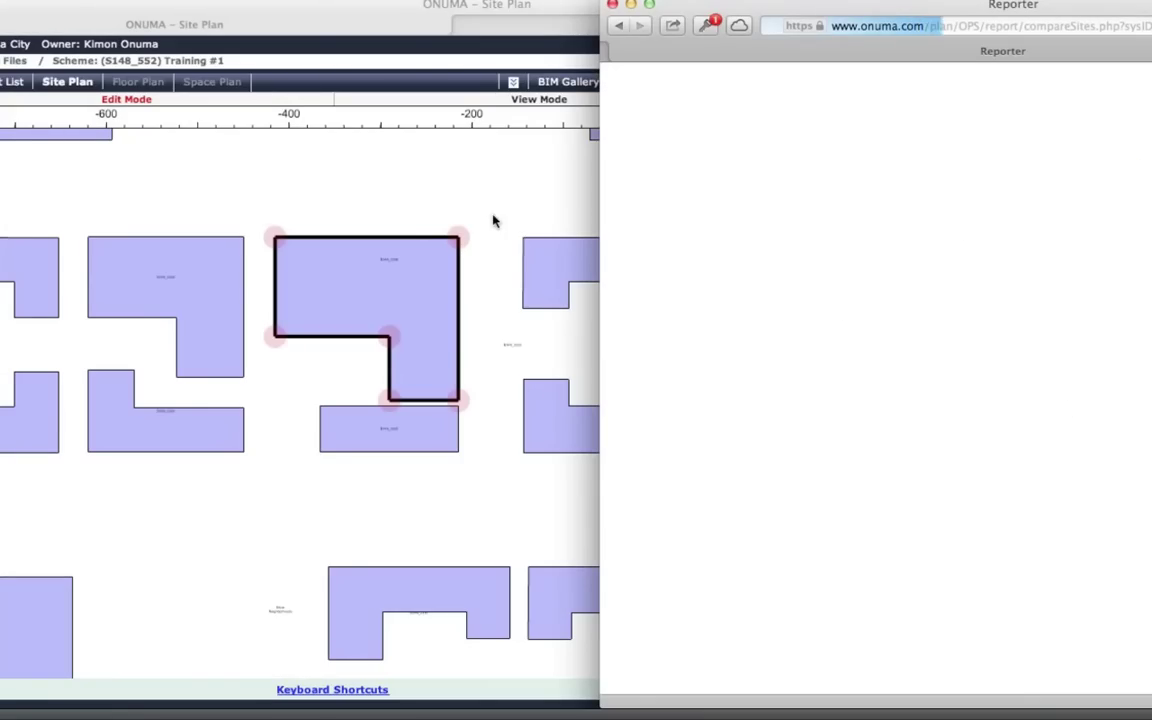
{"action": "mouse_move", "coordinate": [800, 185]}
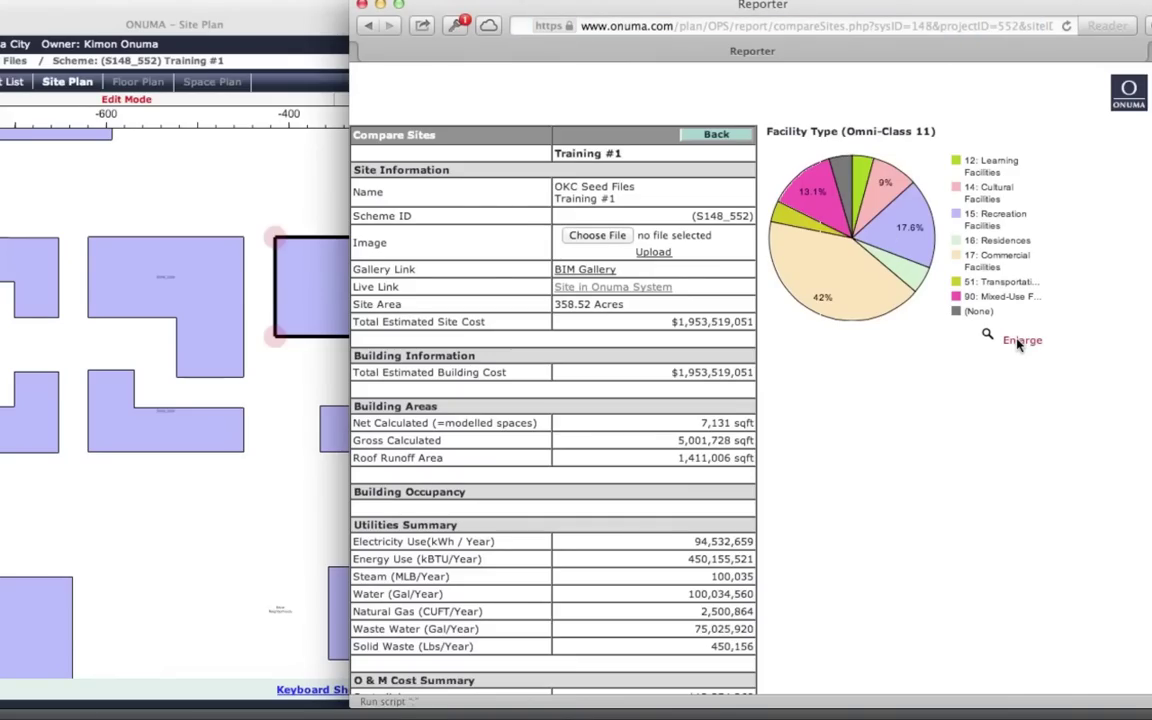
{"action": "left_click", "coordinate": [1018, 342]}
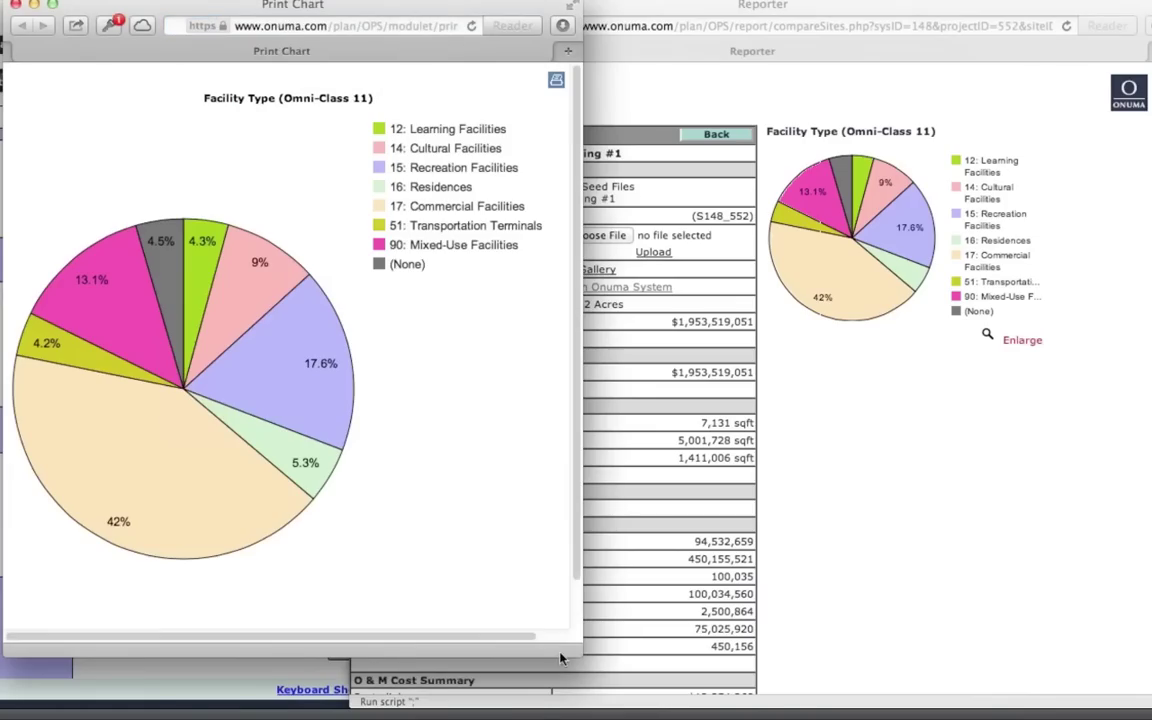
{"action": "left_click_drag", "start_coordinate": [580, 648], "coordinate": [1068, 648]}
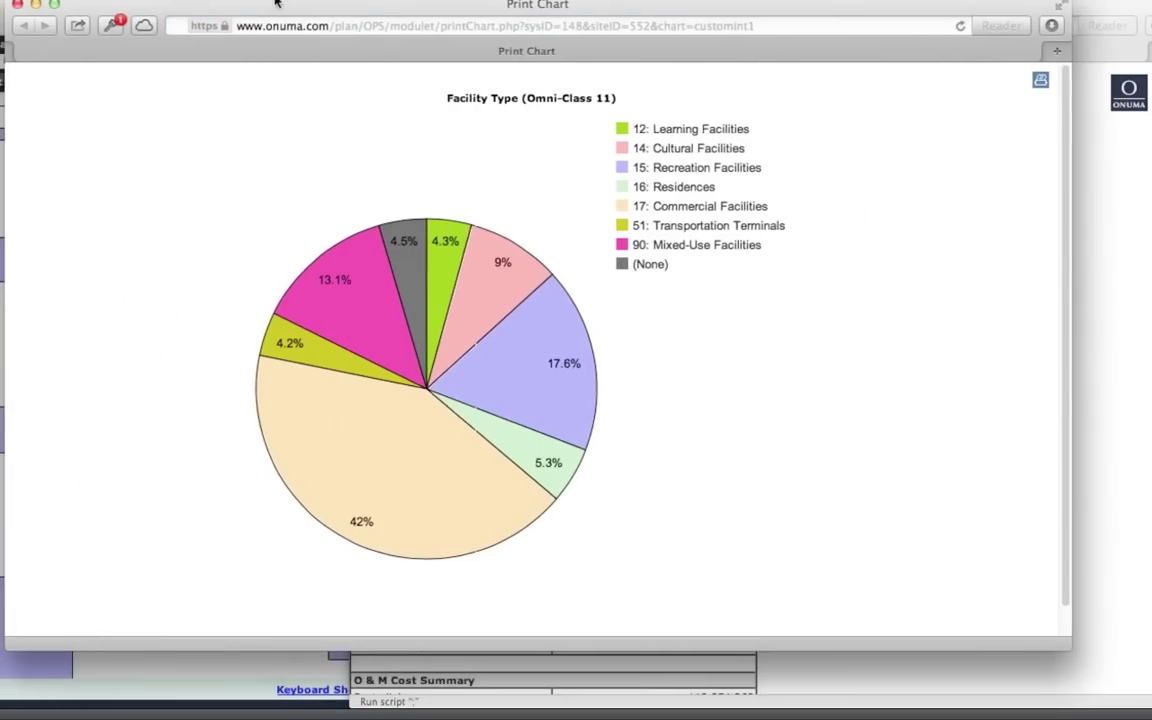
{"action": "left_click_drag", "start_coordinate": [225, 8], "coordinate": [280, 8]}
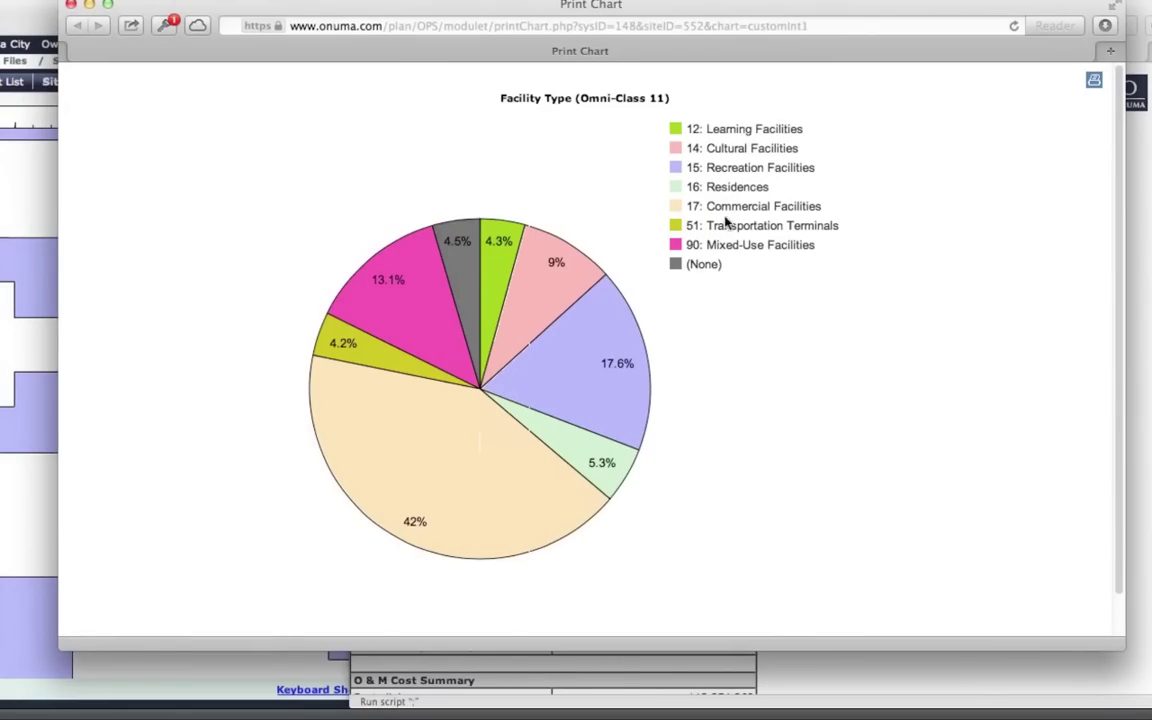
{"action": "mouse_move", "coordinate": [421, 289]}
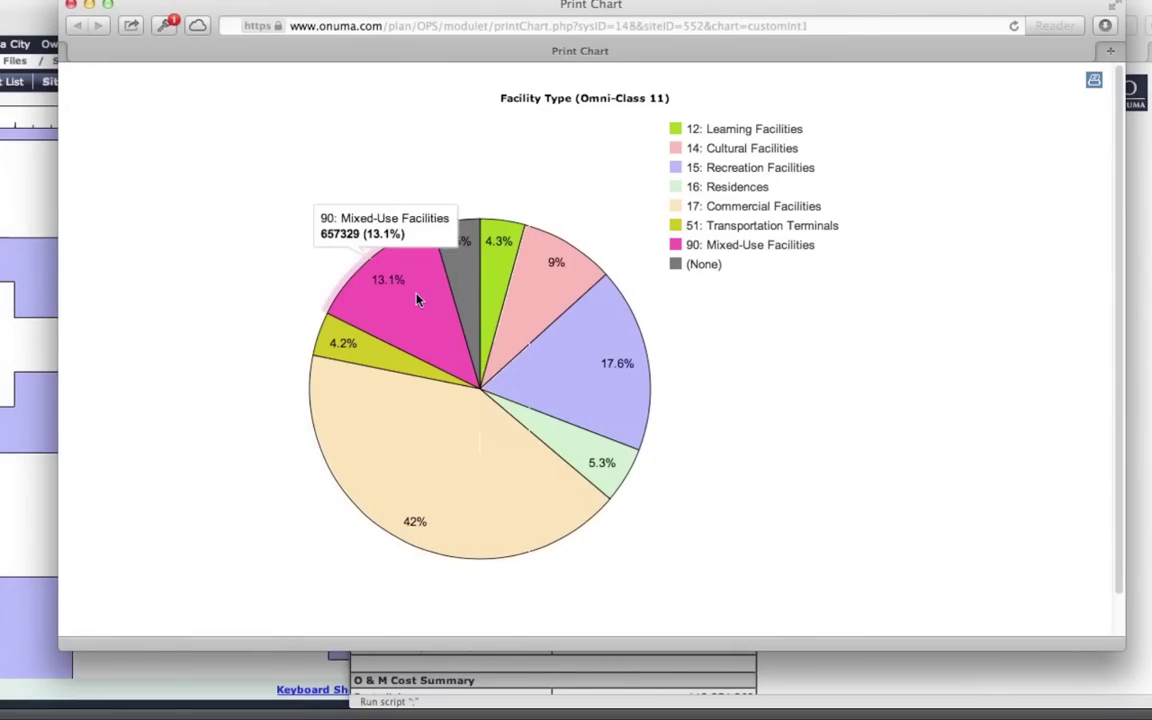
Return to the site plan and color-code the buildings by Facility Type (Omni-Class 11).
{"action": "left_click", "coordinate": [39, 170]}
{"action": "left_click", "coordinate": [786, 170]}
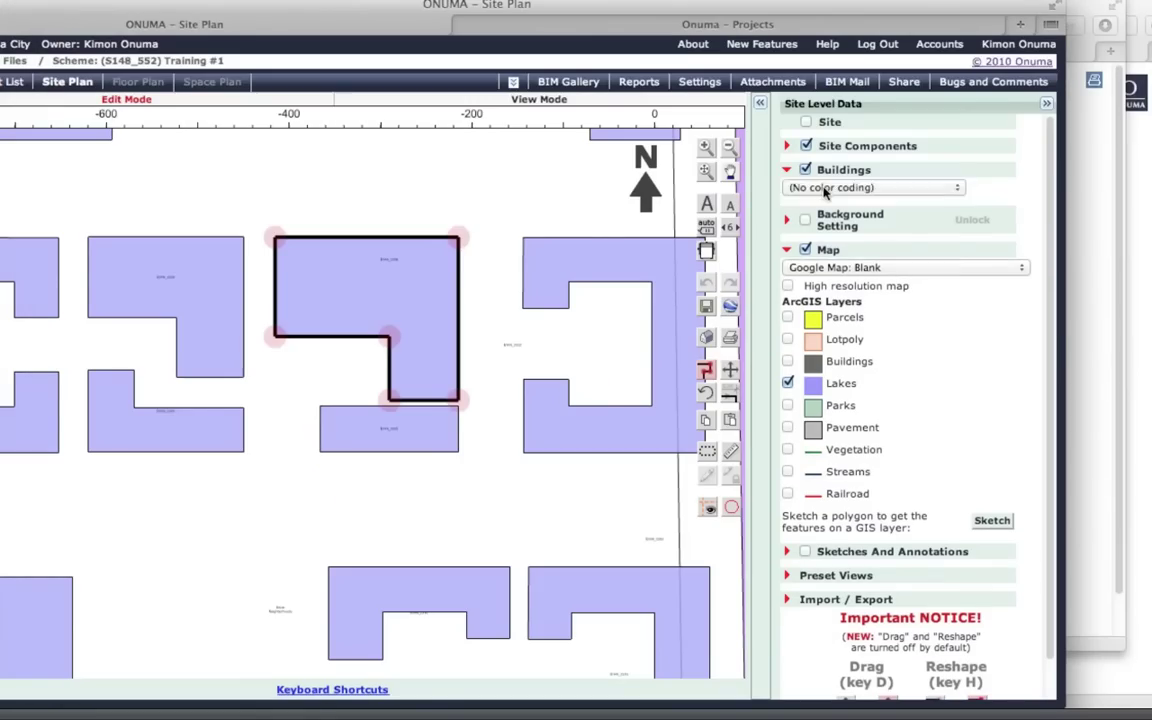
{"action": "left_click", "coordinate": [870, 188]}
{"action": "left_click", "coordinate": [845, 247]}
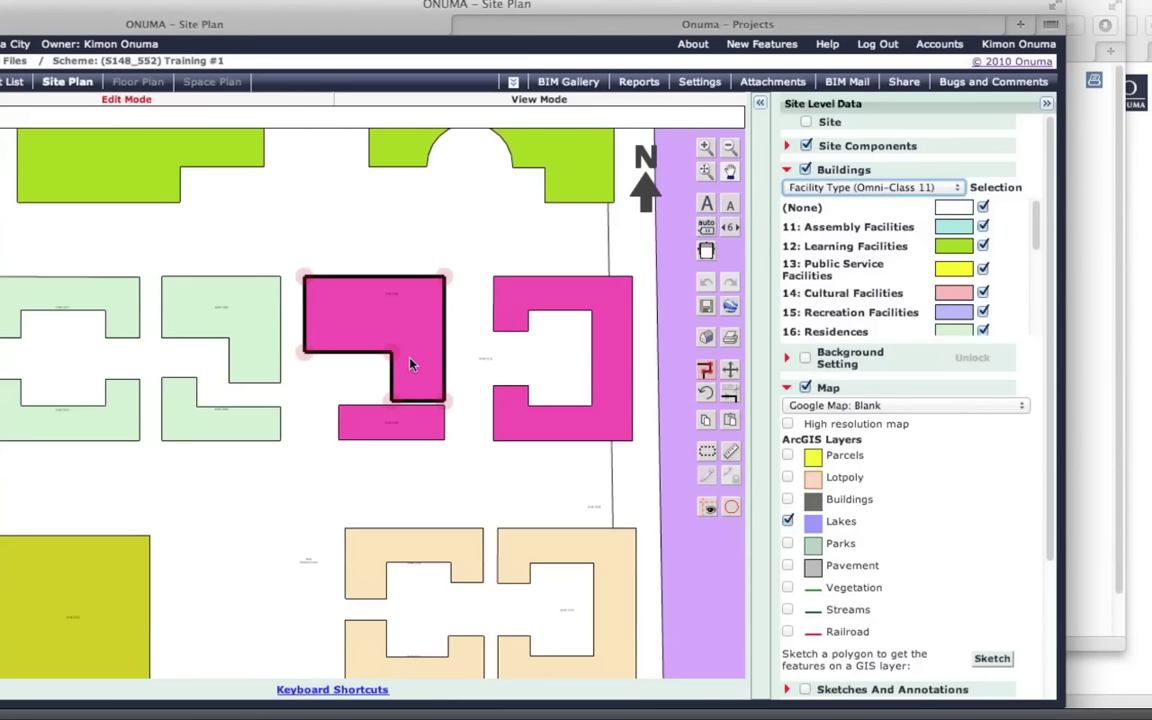
Hide the Site Components and look over the color-coded buildings across the whole site and up close.
{"action": "scroll", "coordinate": [410, 364], "scroll_direction": "down", "scroll_amount": 3}
{"action": "scroll", "coordinate": [410, 364], "scroll_direction": "down", "scroll_amount": 2}
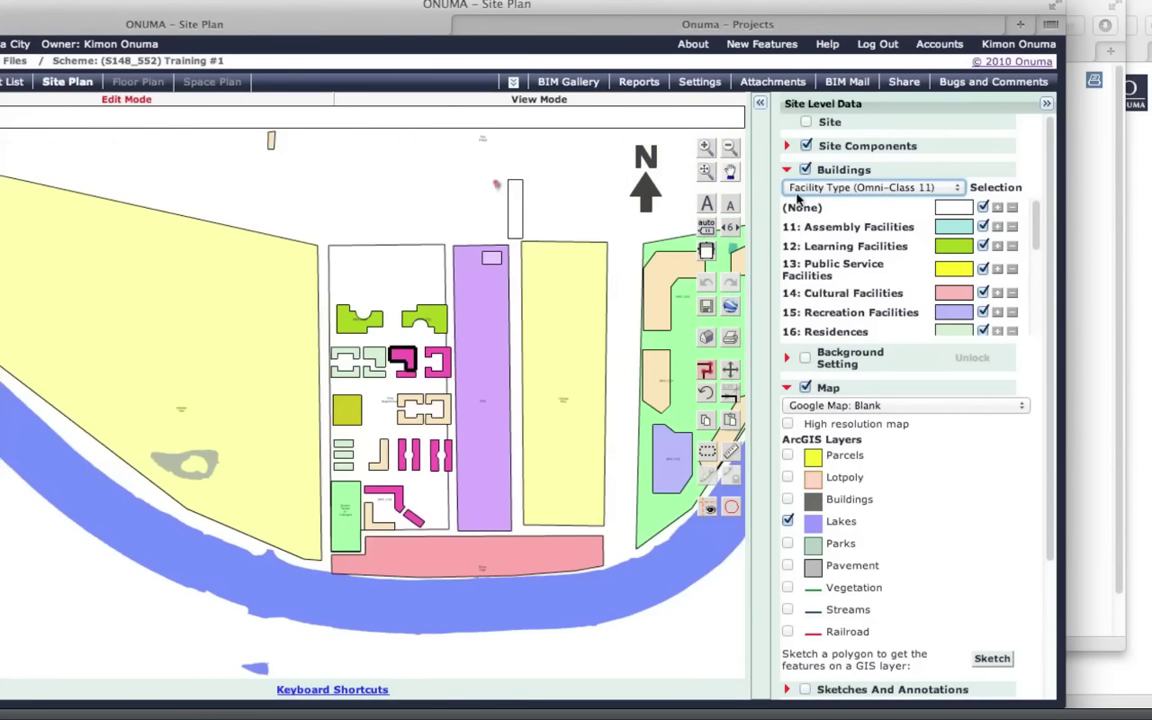
{"action": "left_click", "coordinate": [806, 146]}
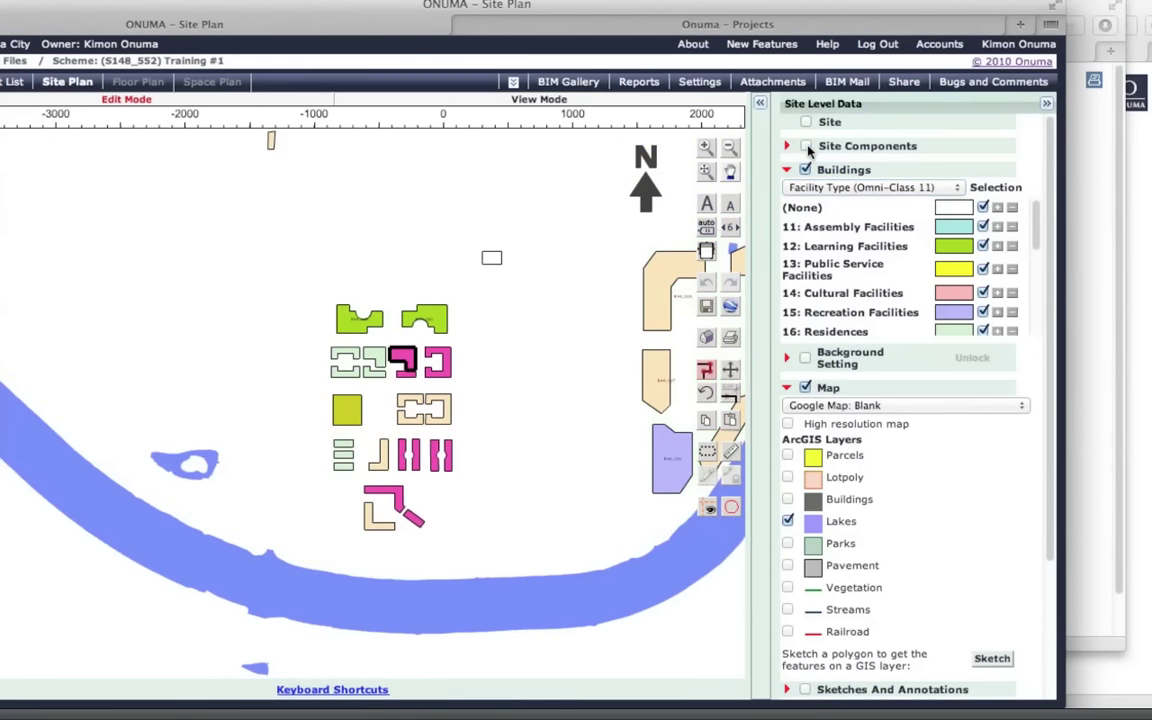
{"action": "scroll", "coordinate": [412, 315], "scroll_direction": "down", "scroll_amount": 2}
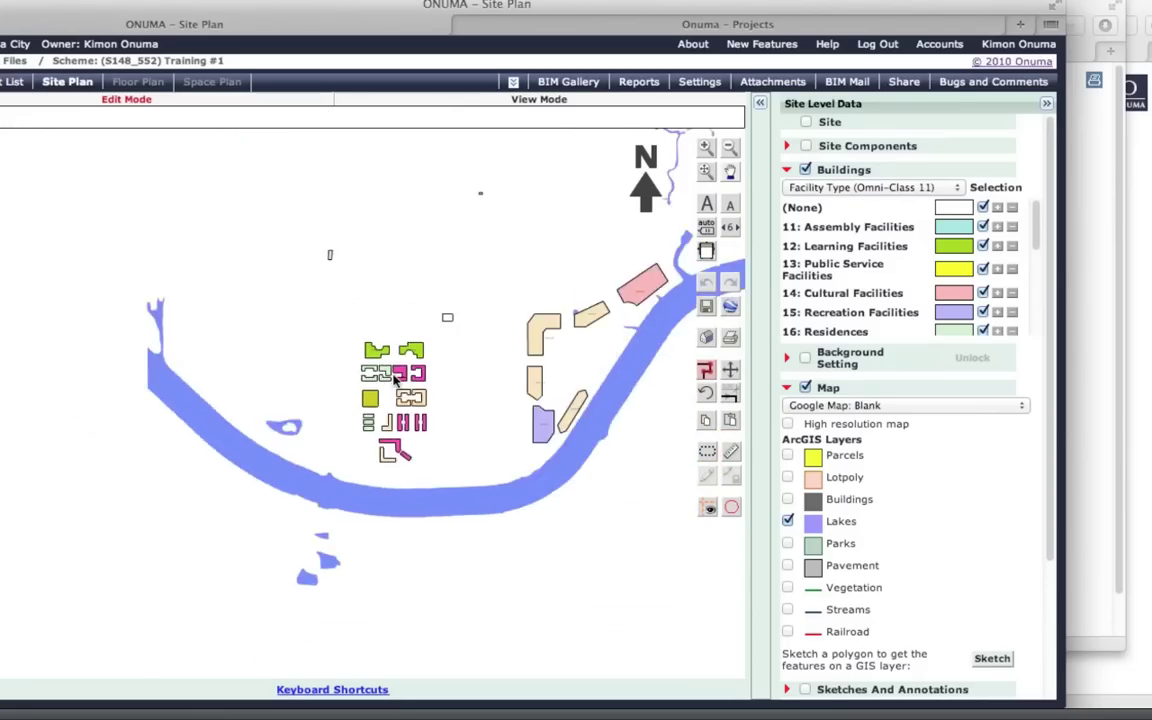
{"action": "scroll", "coordinate": [412, 315], "scroll_direction": "up", "scroll_amount": 4}
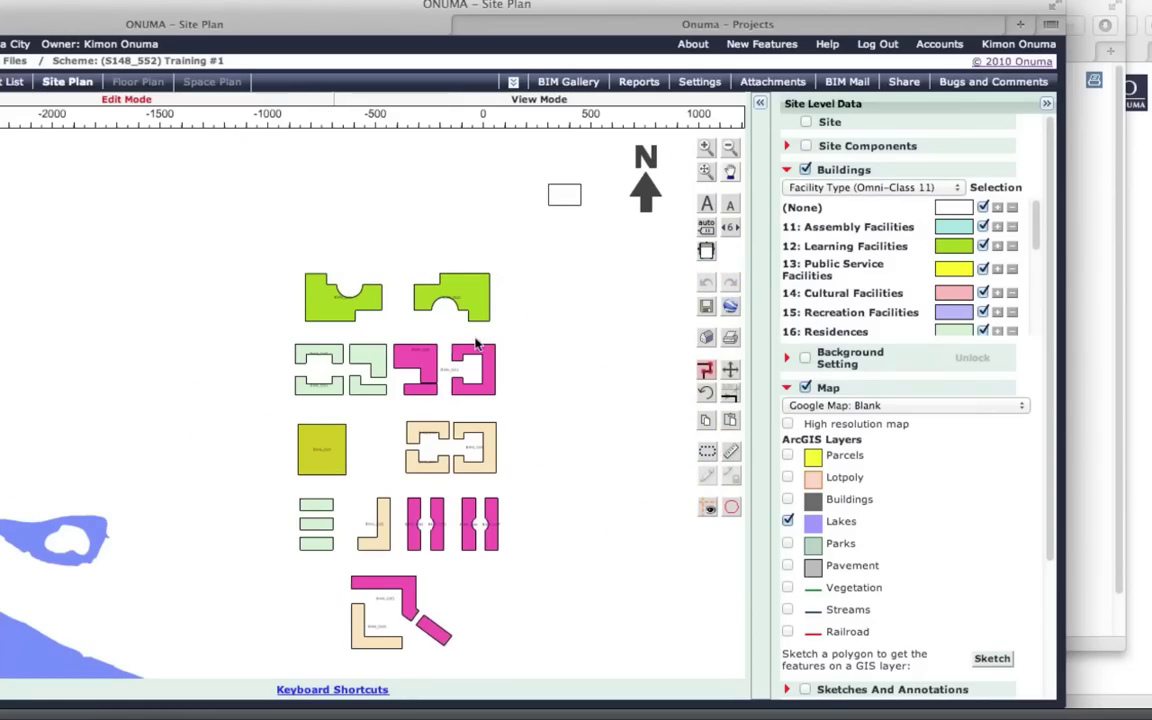
{"action": "scroll", "coordinate": [436, 388], "scroll_direction": "up", "scroll_amount": 2}
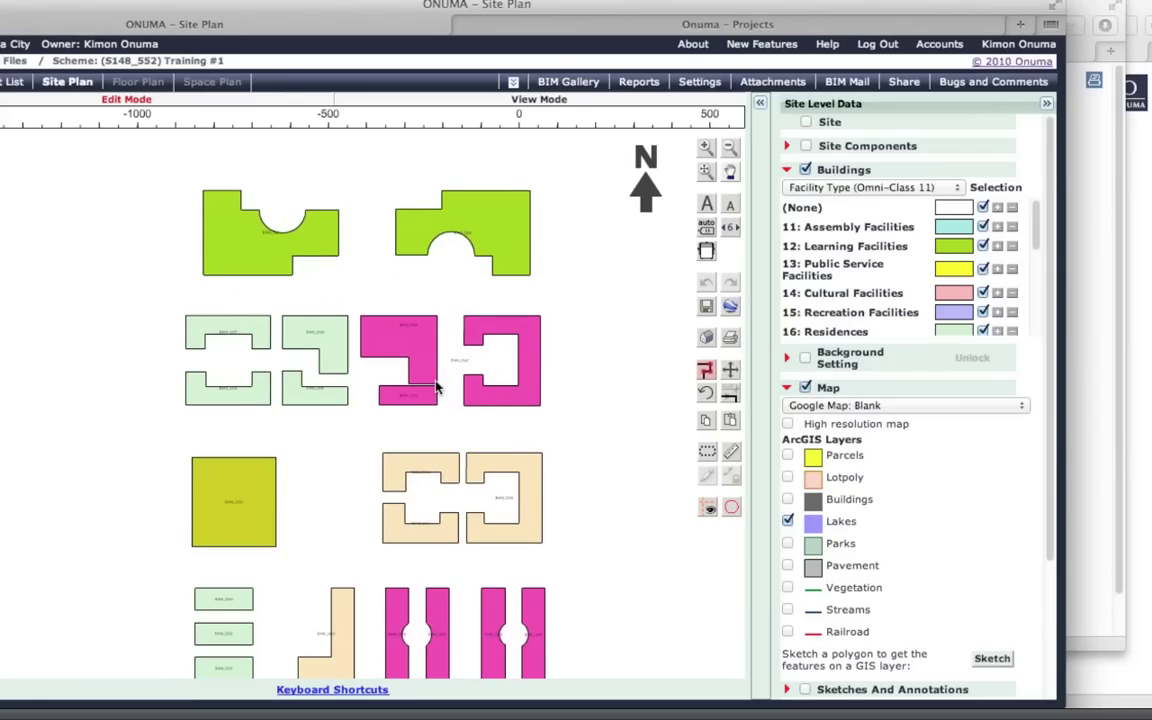
Open the floor plan of the Mixed-Use 1 building and add a space from the Circulation templates to Floor_000.
{"action": "double_click", "coordinate": [374, 320]}
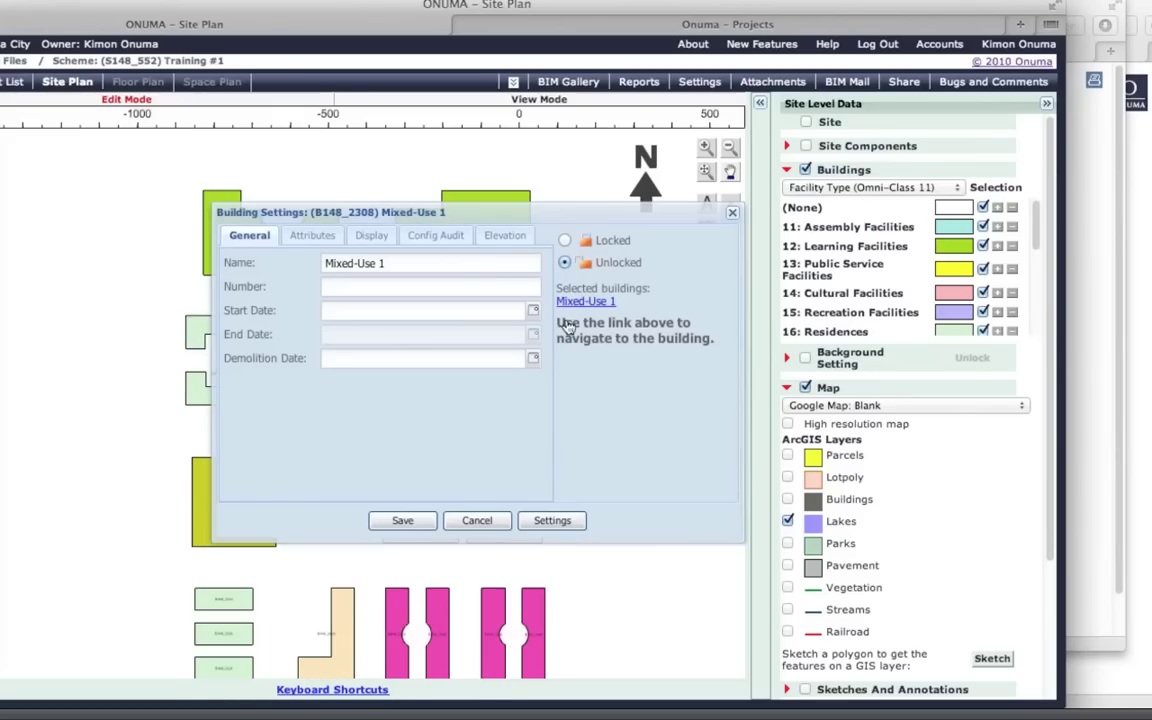
{"action": "key", "text": "Return"}
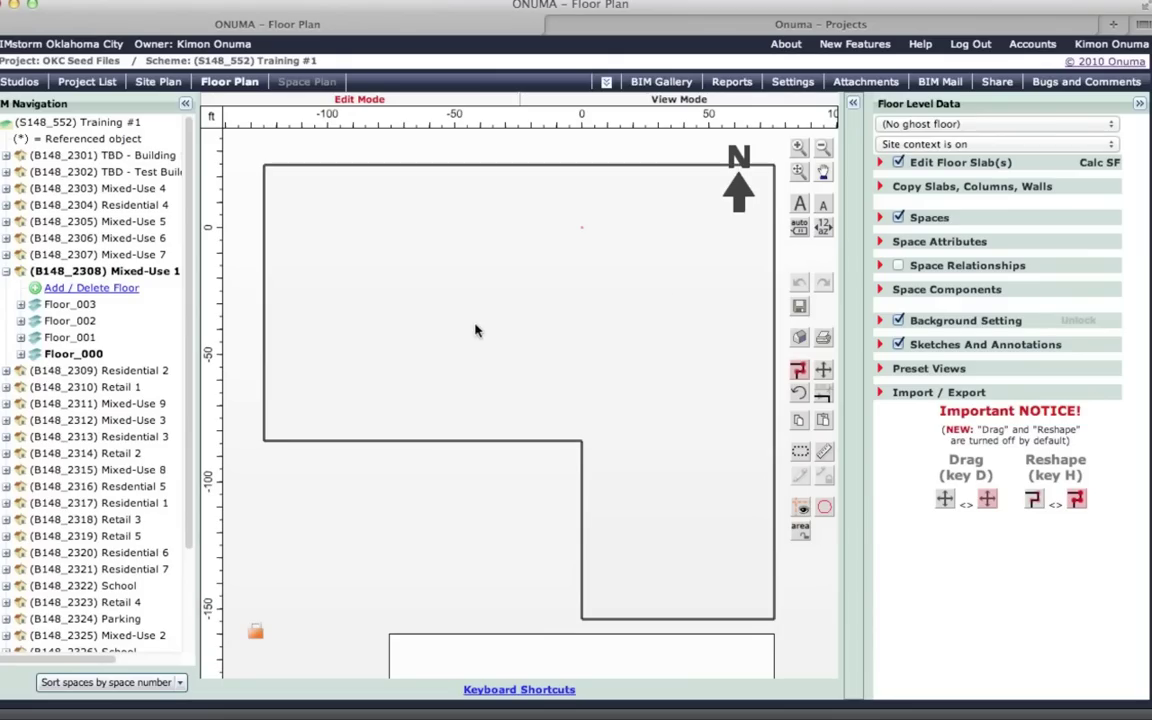
{"action": "left_click", "coordinate": [853, 103]}
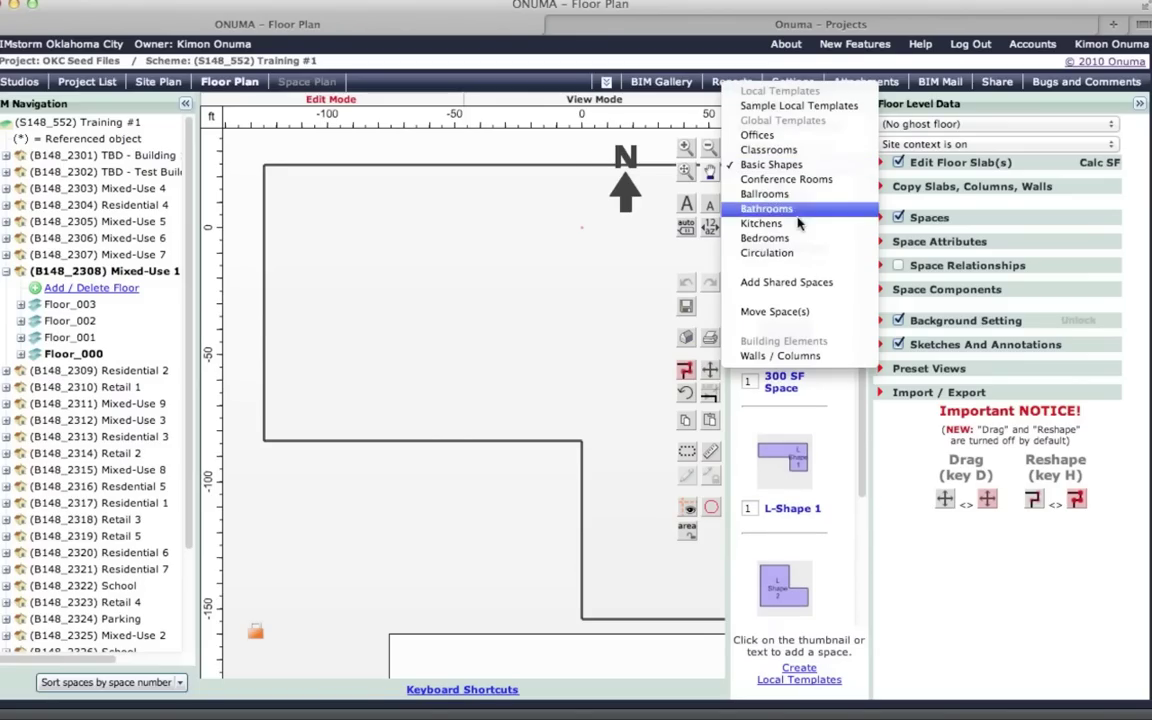
{"action": "left_click", "coordinate": [800, 253]}
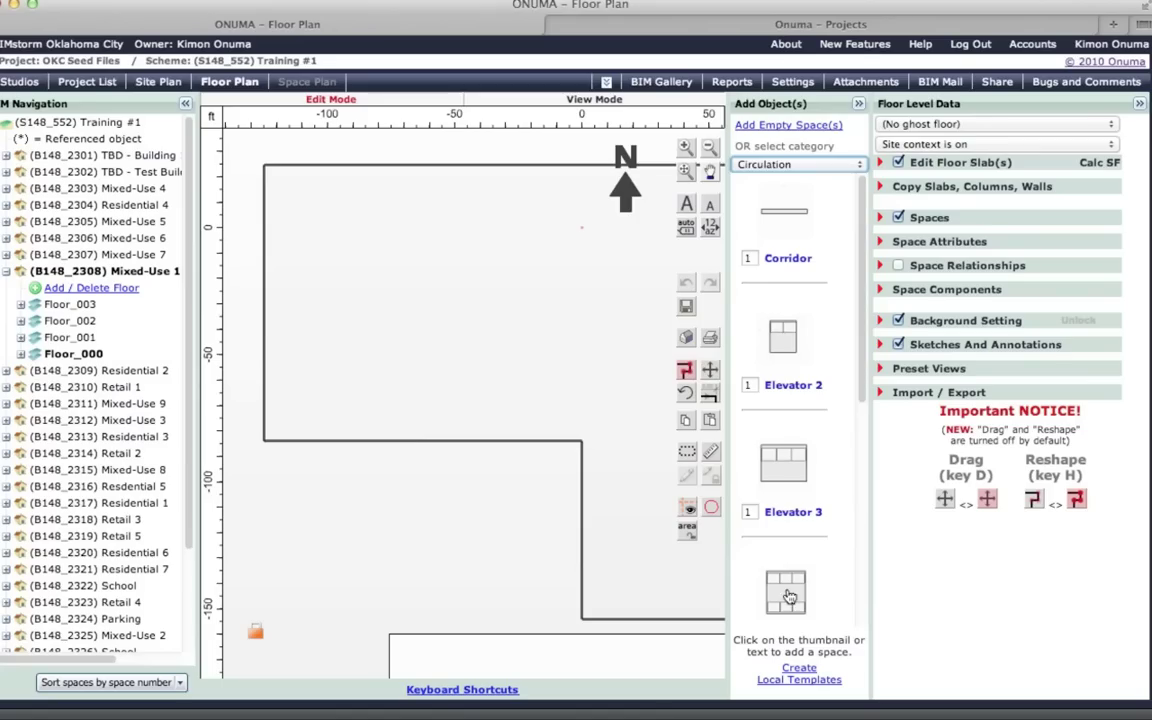
{"action": "left_click", "coordinate": [788, 125]}
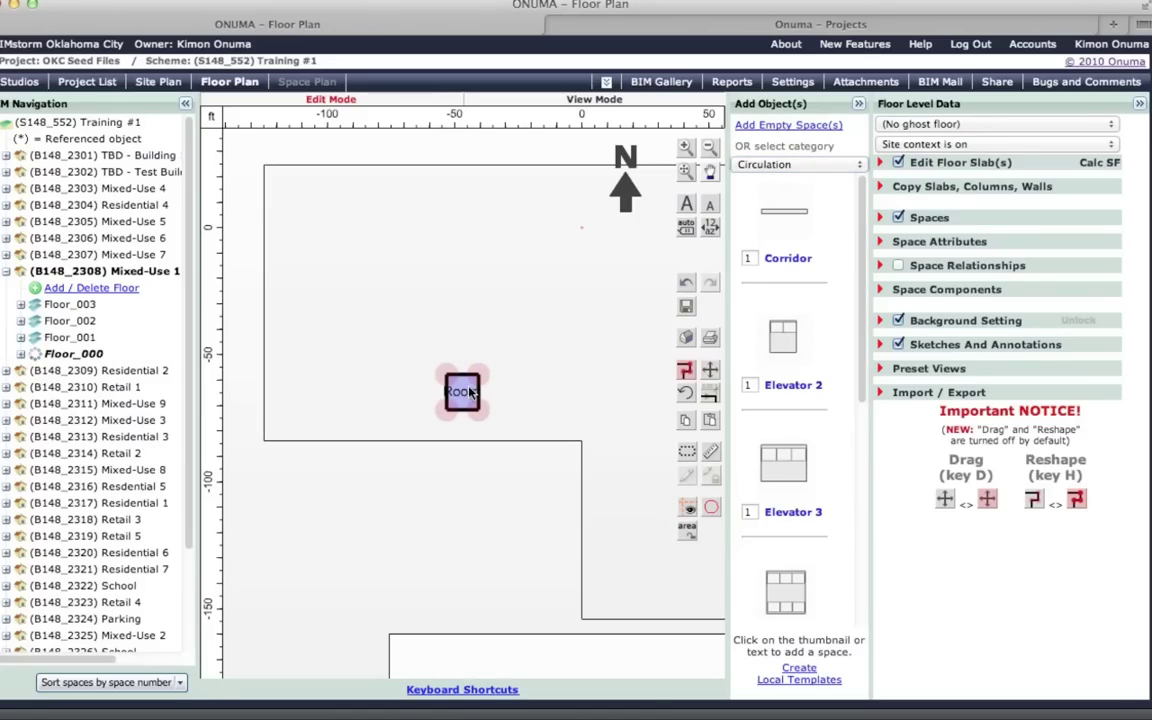
Add a bathroom space from the Bathrooms templates and move it northwest of the circulation space.
{"action": "left_click", "coordinate": [826, 166]}
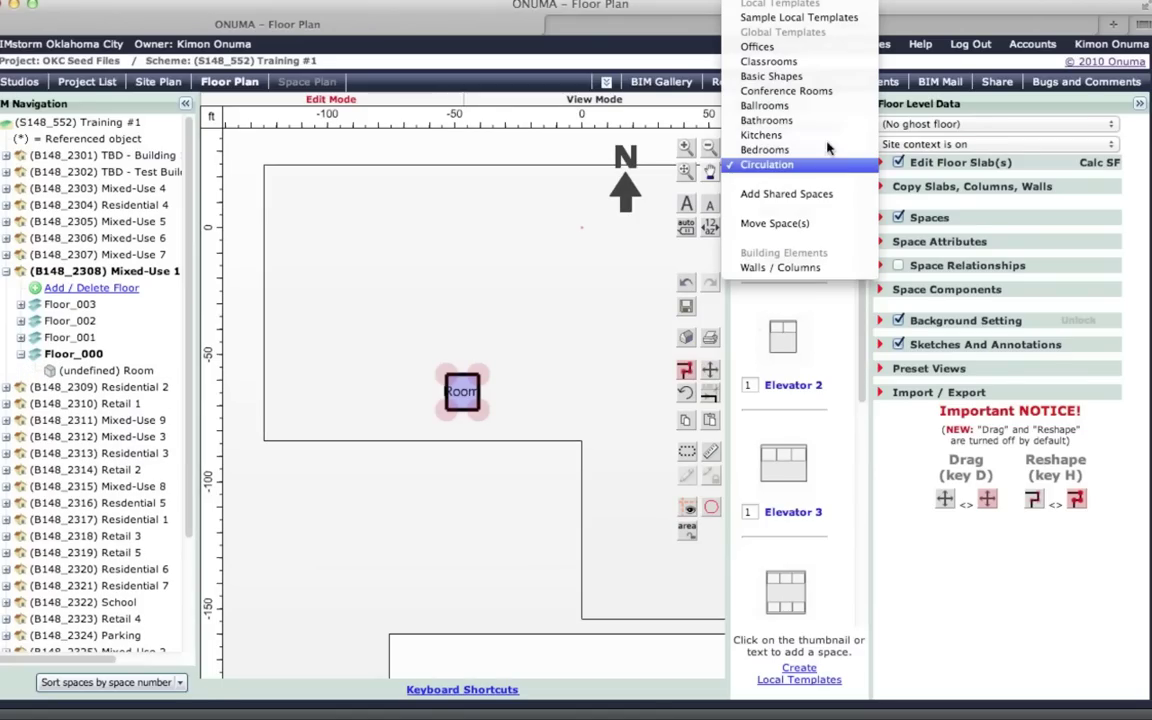
{"action": "left_click", "coordinate": [826, 121]}
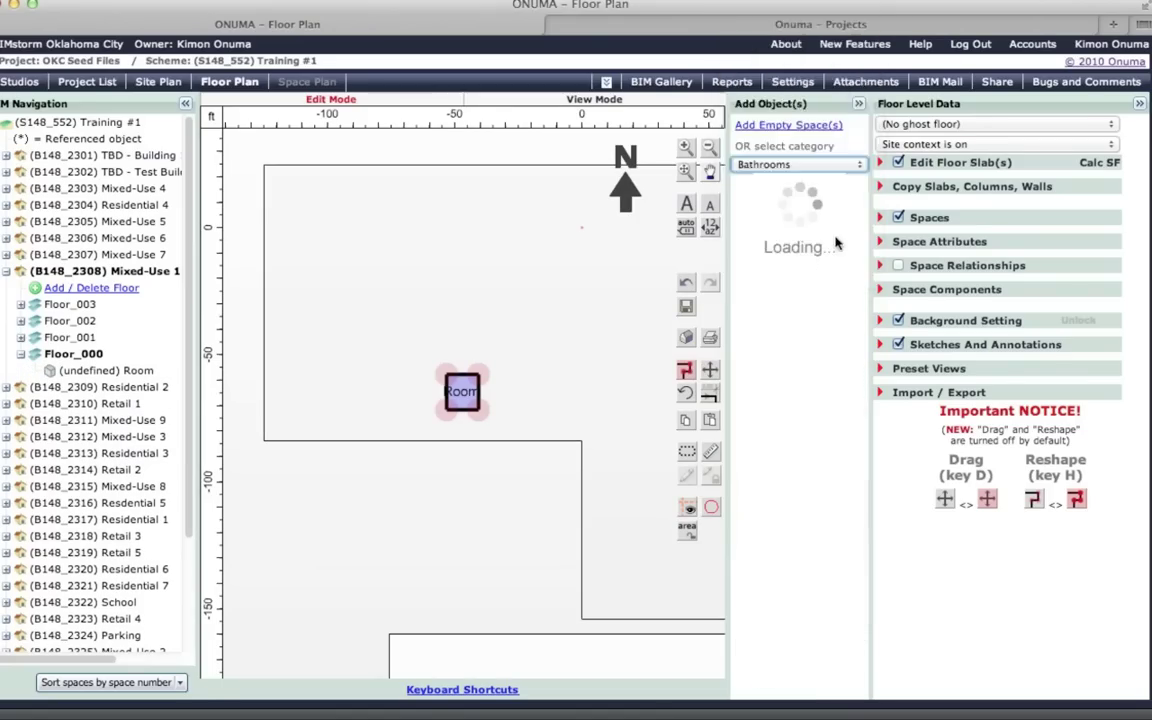
{"action": "left_click", "coordinate": [815, 398]}
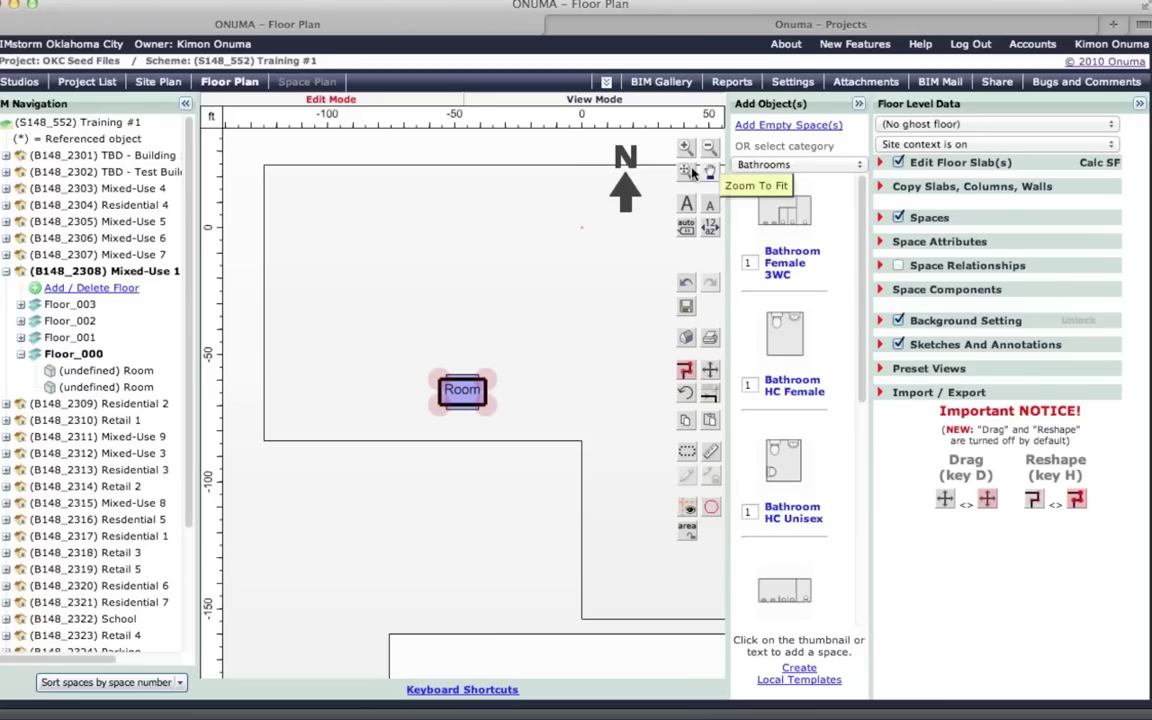
{"action": "left_click_drag", "start_coordinate": [454, 396], "coordinate": [419, 299]}
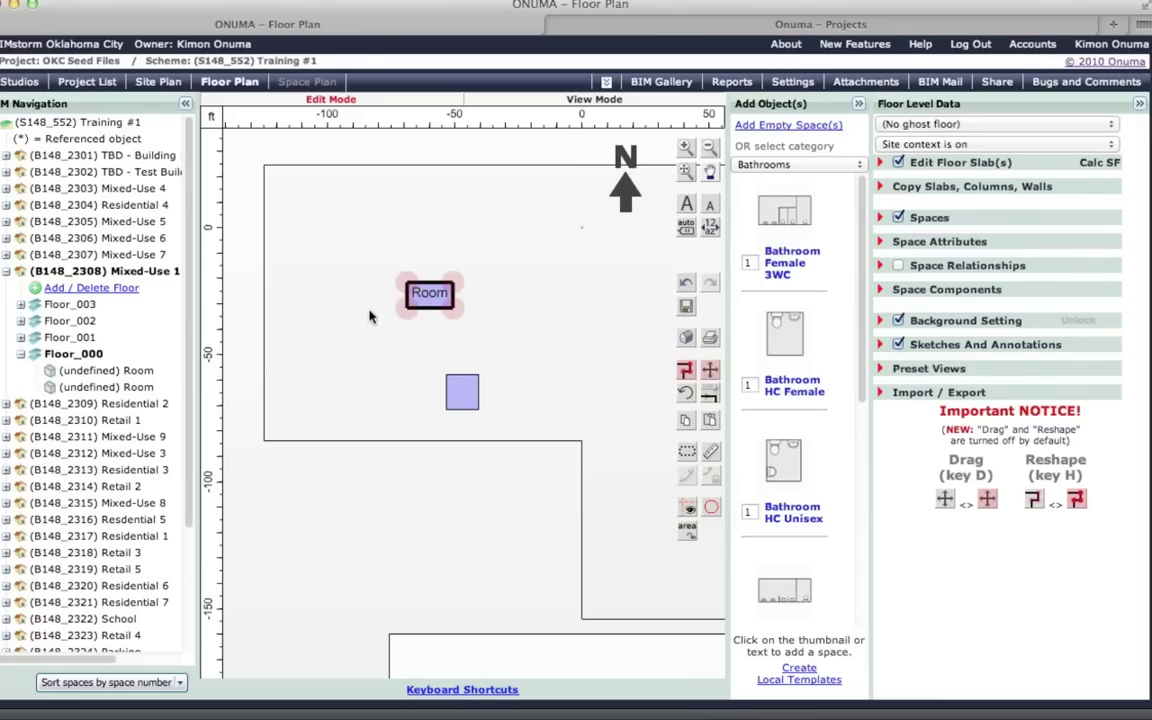
{"action": "double_click", "coordinate": [441, 311]}
{"action": "left_click", "coordinate": [443, 314]}
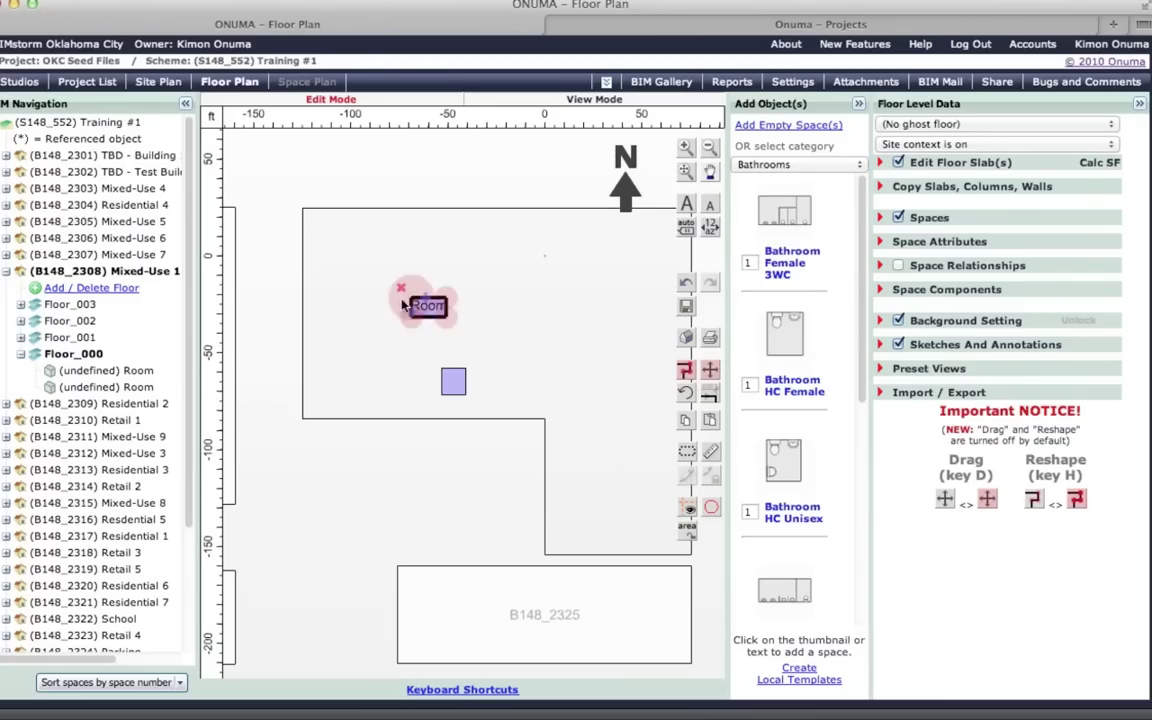
Enlarge the bathroom space on Floor_000 to about 47 by 22 ft by pulling its southeast corner outward.
{"action": "scroll", "coordinate": [443, 314], "scroll_direction": "up", "scroll_amount": 2}
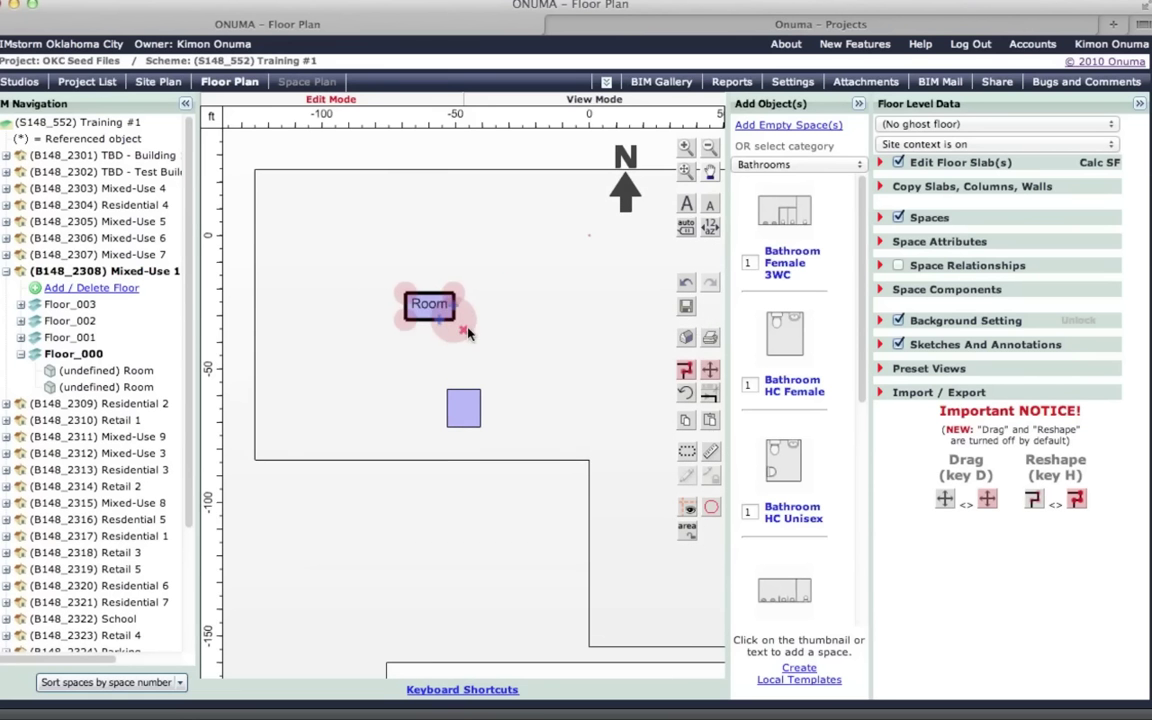
{"action": "left_click_drag", "start_coordinate": [449, 322], "coordinate": [533, 350]}
{"action": "scroll", "coordinate": [474, 362], "scroll_direction": "up", "scroll_amount": 2}
{"action": "scroll", "coordinate": [474, 362], "scroll_direction": "down", "scroll_amount": 5}
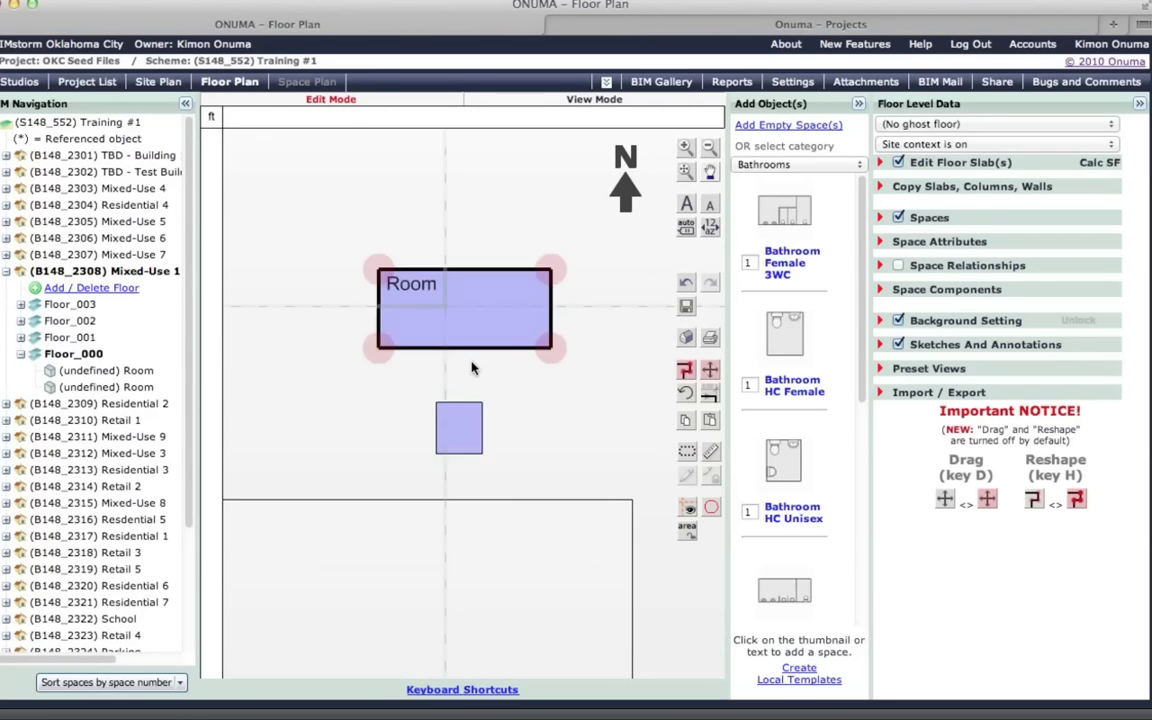
Examine the Mixed-Use 1 floor plan and its spaces against the neighbouring buildings and the whole site.
{"action": "scroll", "coordinate": [470, 362], "scroll_direction": "down", "scroll_amount": 2}
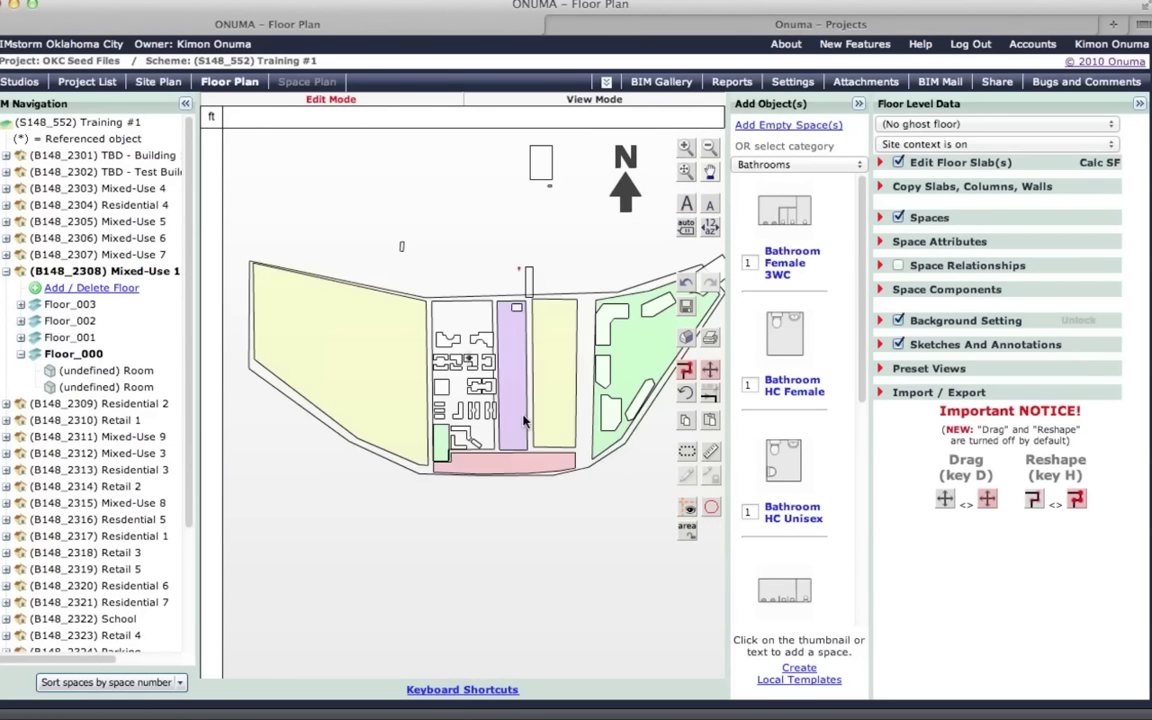
{"action": "scroll", "coordinate": [425, 277], "scroll_direction": "up", "scroll_amount": 4}
{"action": "scroll", "coordinate": [462, 305], "scroll_direction": "up", "scroll_amount": 5}
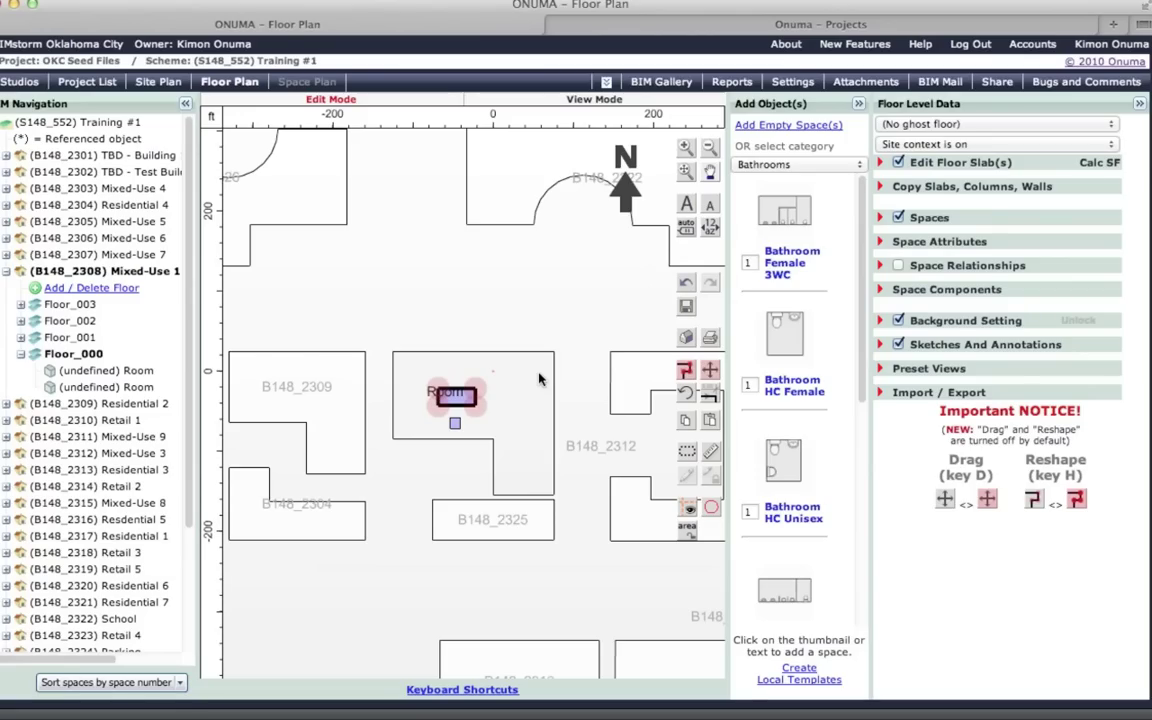
{"action": "scroll", "coordinate": [341, 381], "scroll_direction": "up", "scroll_amount": 3}
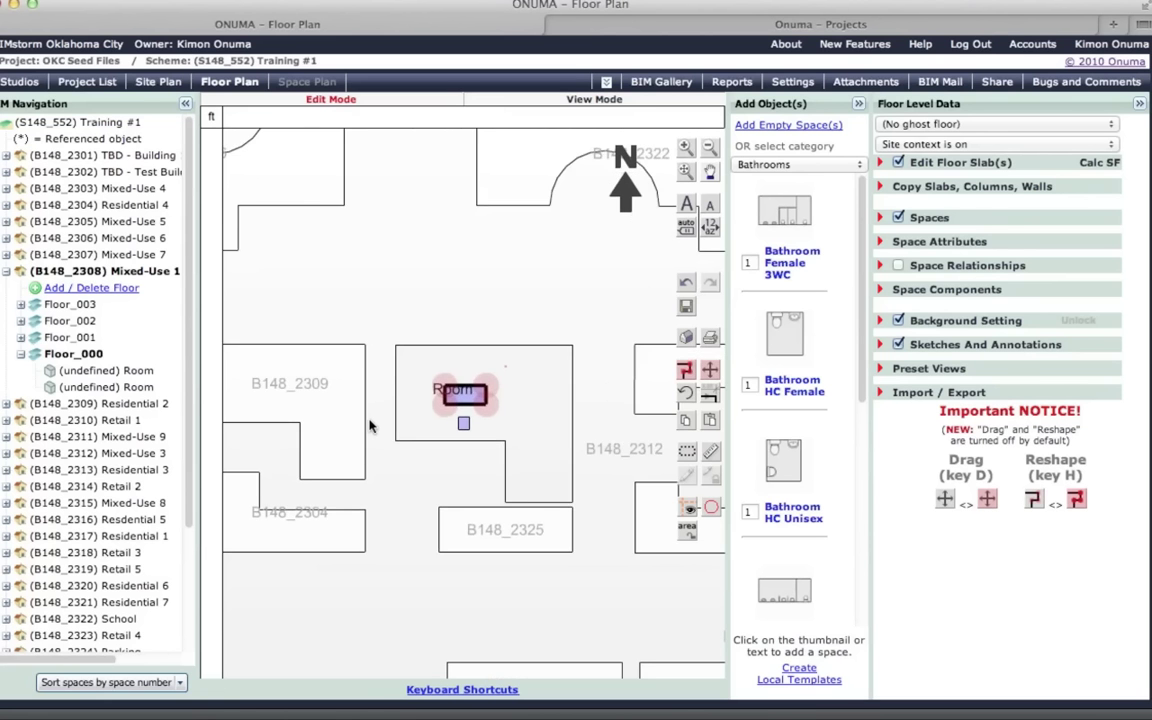
{"action": "scroll", "coordinate": [368, 444], "scroll_direction": "down", "scroll_amount": 5}
{"action": "scroll", "coordinate": [405, 347], "scroll_direction": "down", "scroll_amount": 5}
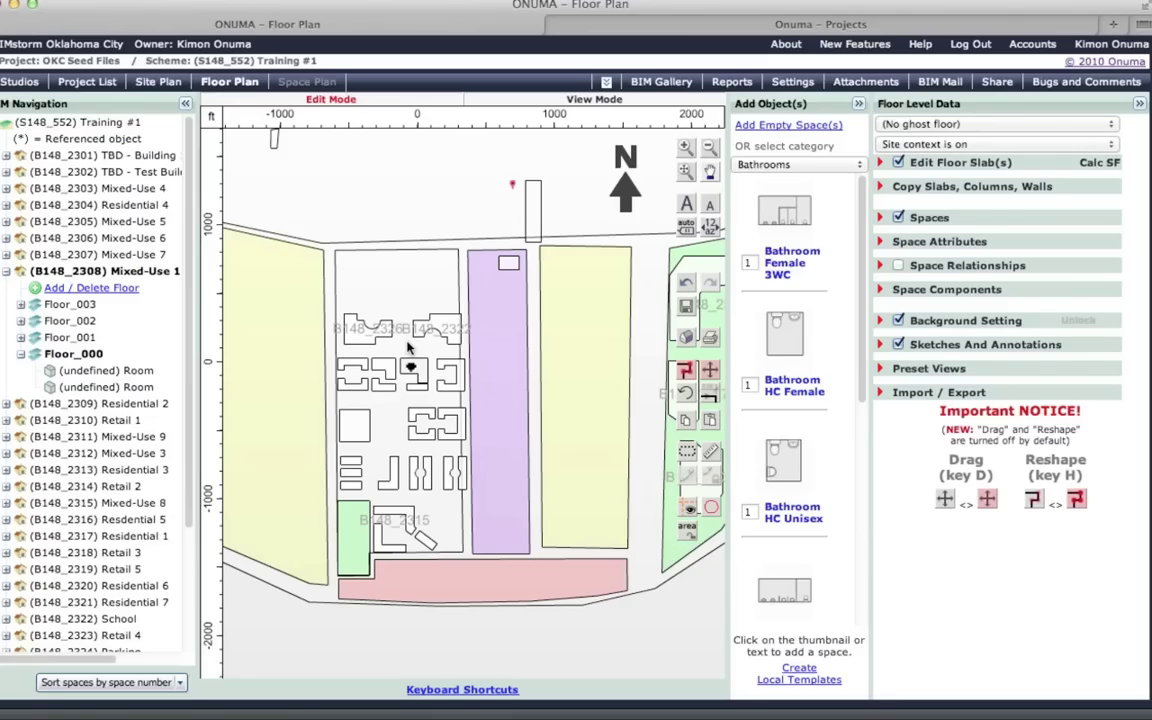
{"action": "scroll", "coordinate": [405, 350], "scroll_direction": "up", "scroll_amount": 4}
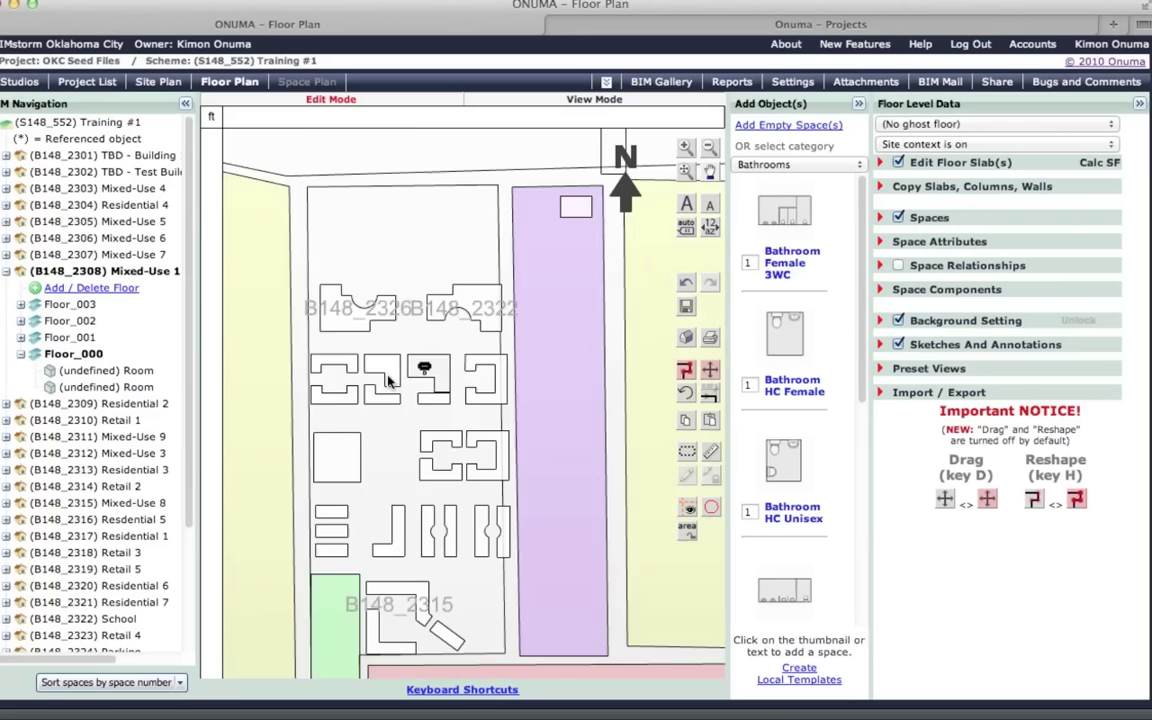
{"action": "scroll", "coordinate": [388, 378], "scroll_direction": "up", "scroll_amount": 6}
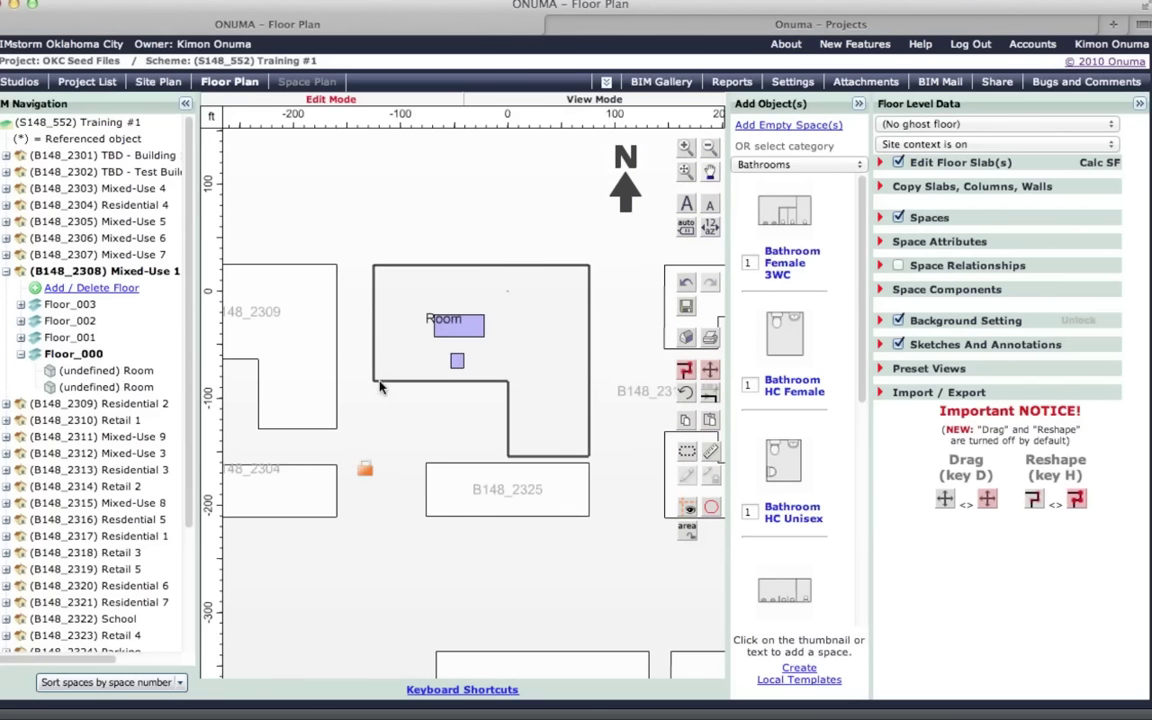
{"action": "scroll", "coordinate": [472, 440], "scroll_direction": "down", "scroll_amount": 1}
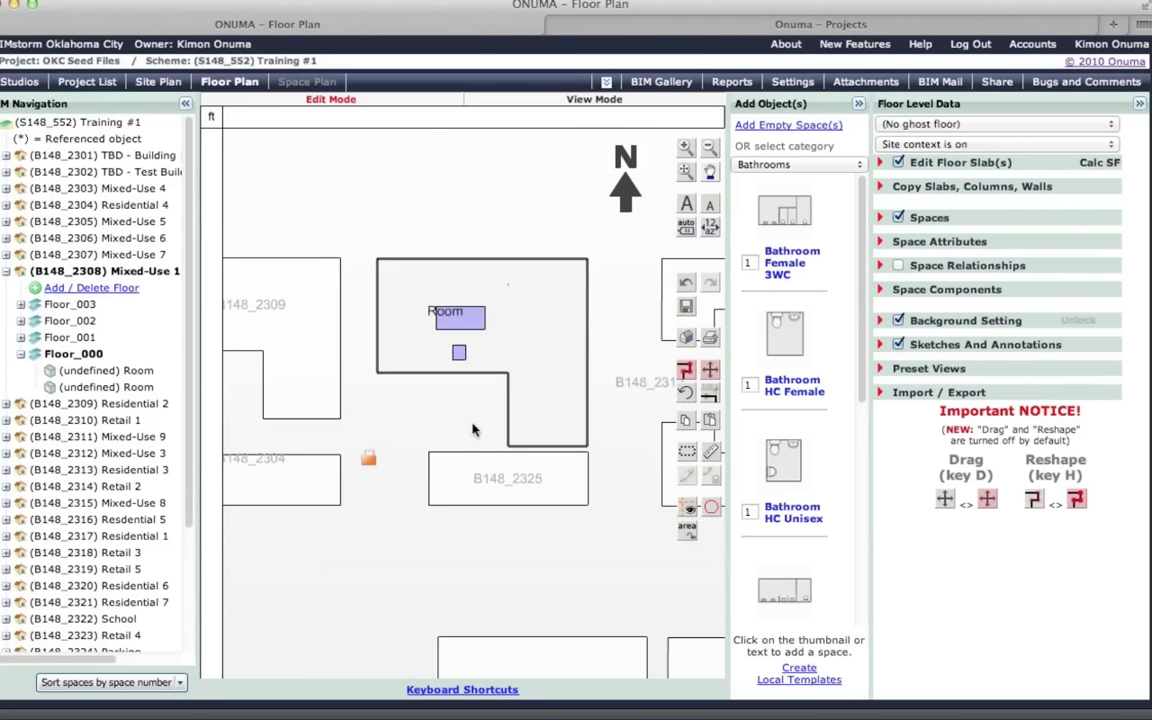
{"action": "scroll", "coordinate": [472, 430], "scroll_direction": "down", "scroll_amount": 2}
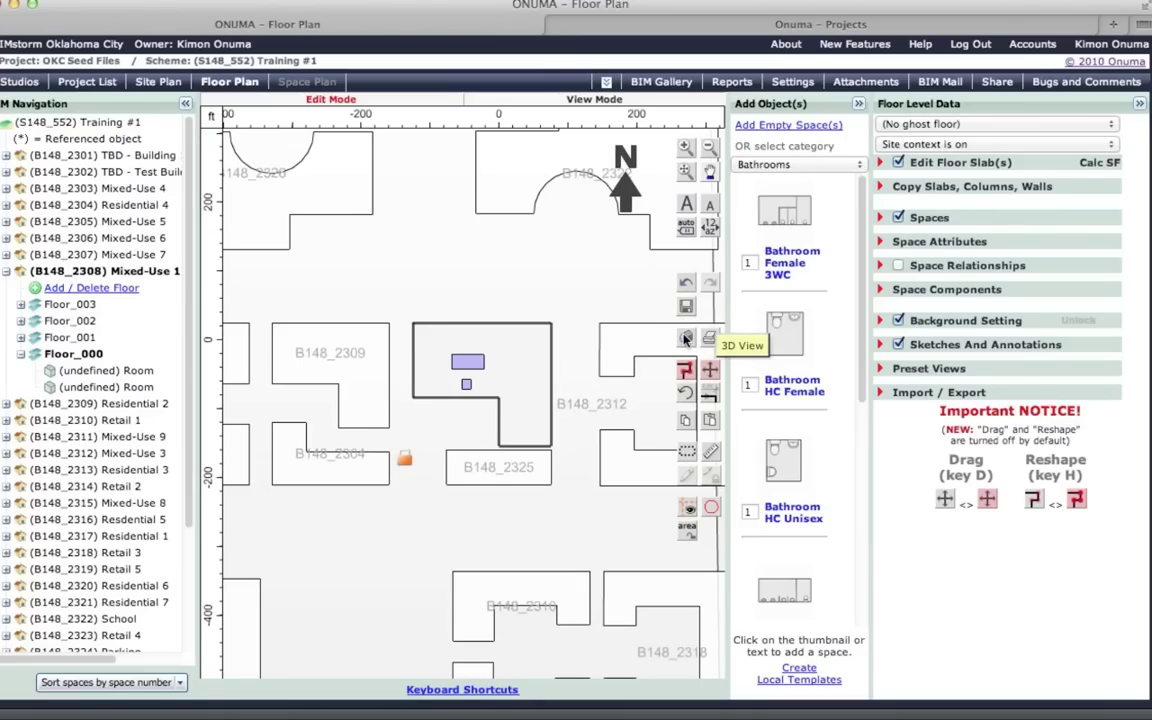
Open the 3D View of the Mixed-Use 1 floor plan and show the information for the smaller room.
{"action": "left_click", "coordinate": [686, 340]}
{"action": "left_click", "coordinate": [705, 260]}
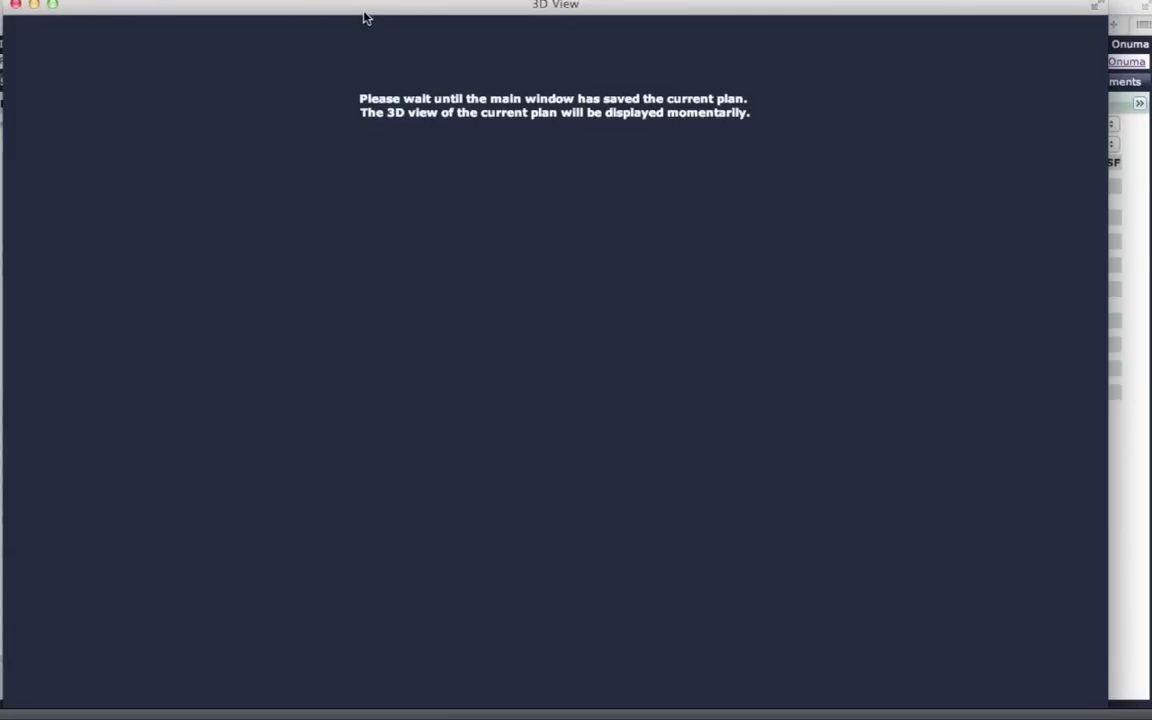
{"action": "mouse_move", "coordinate": [365, 17]}
{"action": "left_mouse_down"}
{"action": "mouse_move", "coordinate": [650, 55]}
{"action": "mouse_move", "coordinate": [352, 3]}
{"action": "left_mouse_up"}
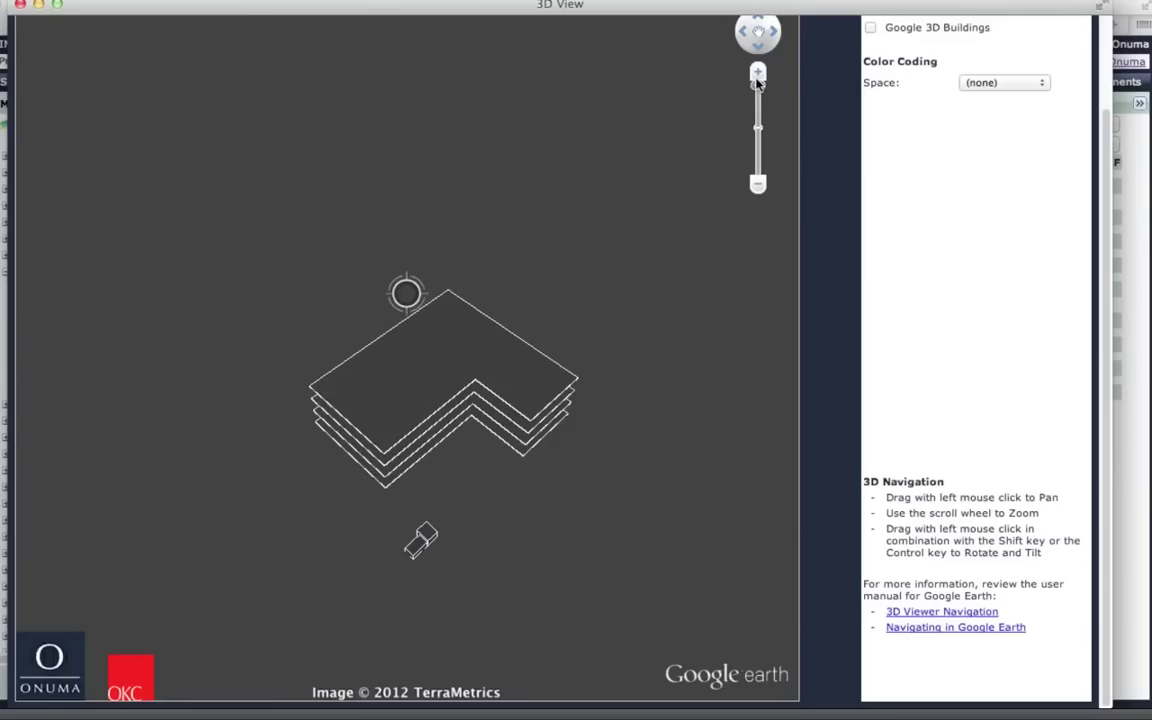
{"action": "left_click", "coordinate": [428, 575]}
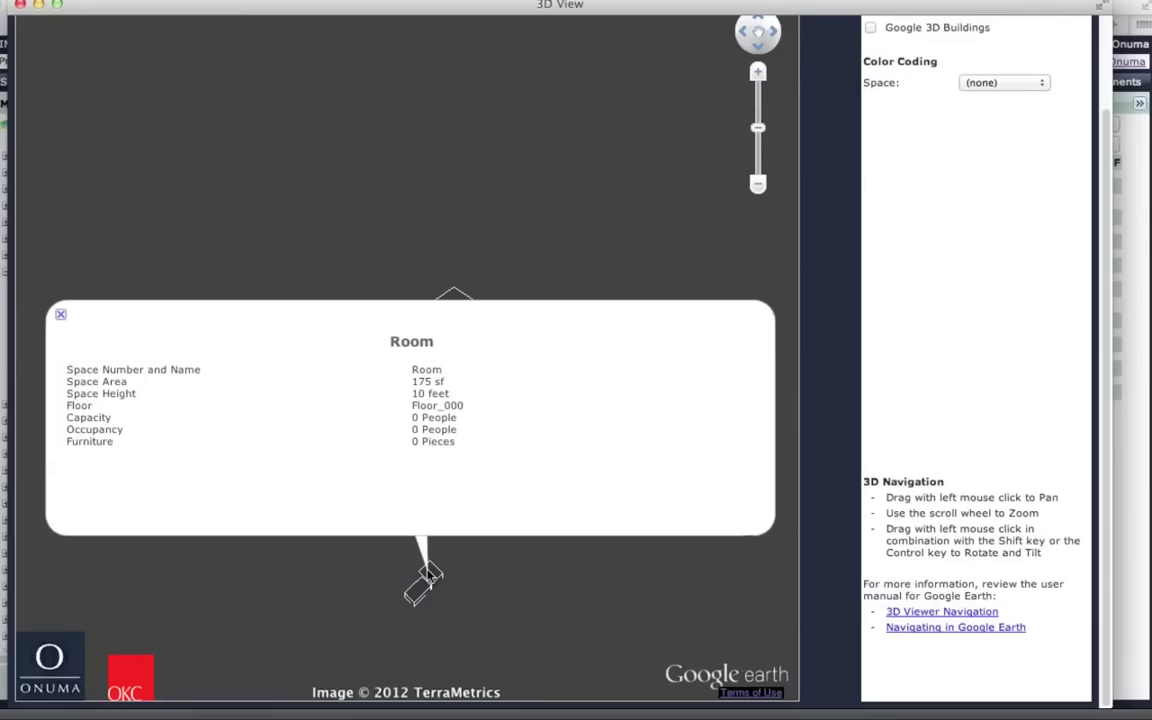
Color-code the spaces by Departments in the 3D View, then close the room information and the view.
{"action": "left_click", "coordinate": [990, 84]}
{"action": "left_click", "coordinate": [968, 112]}
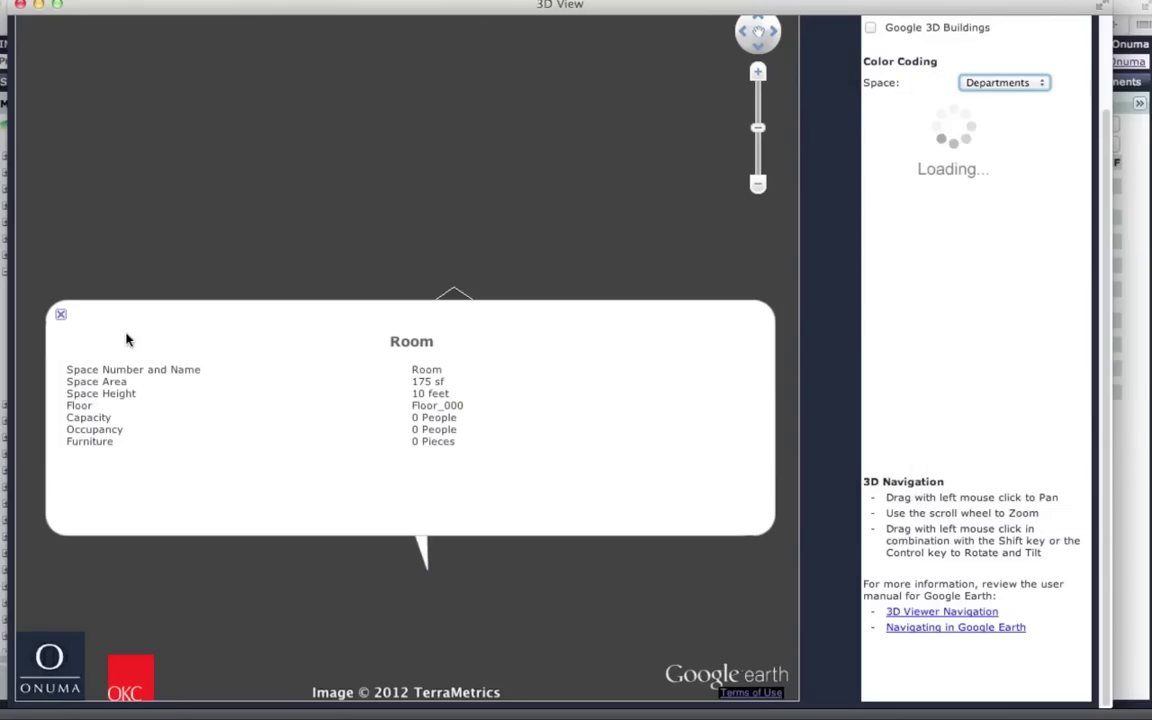
{"action": "left_click", "coordinate": [61, 315]}
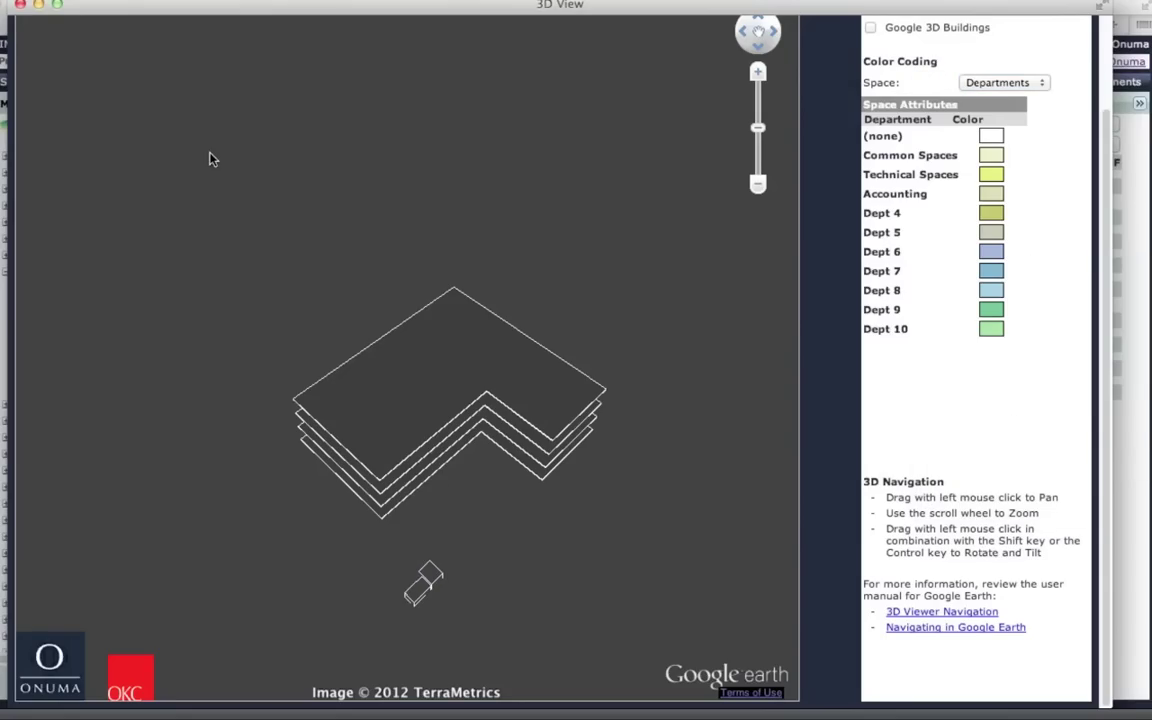
{"action": "left_click", "coordinate": [20, 6]}
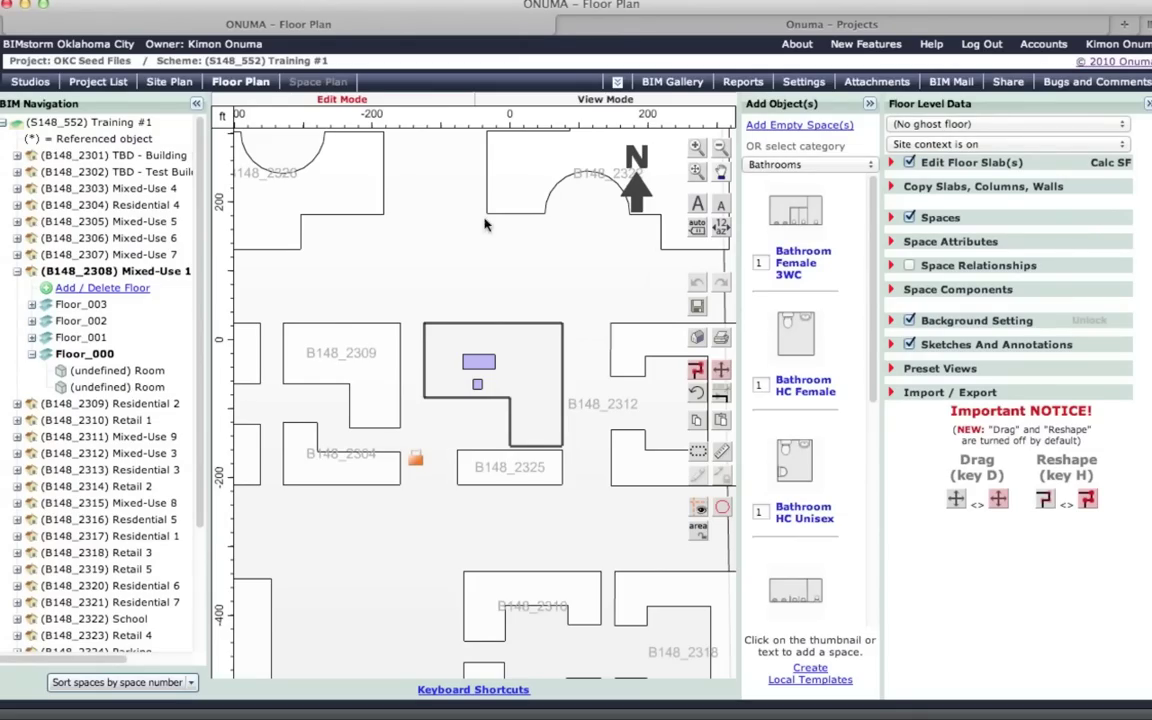
Open the share settings of the Training #1 scheme and choose READ ONLY sharing with all users in this Studio.
{"action": "left_click", "coordinate": [1009, 82]}
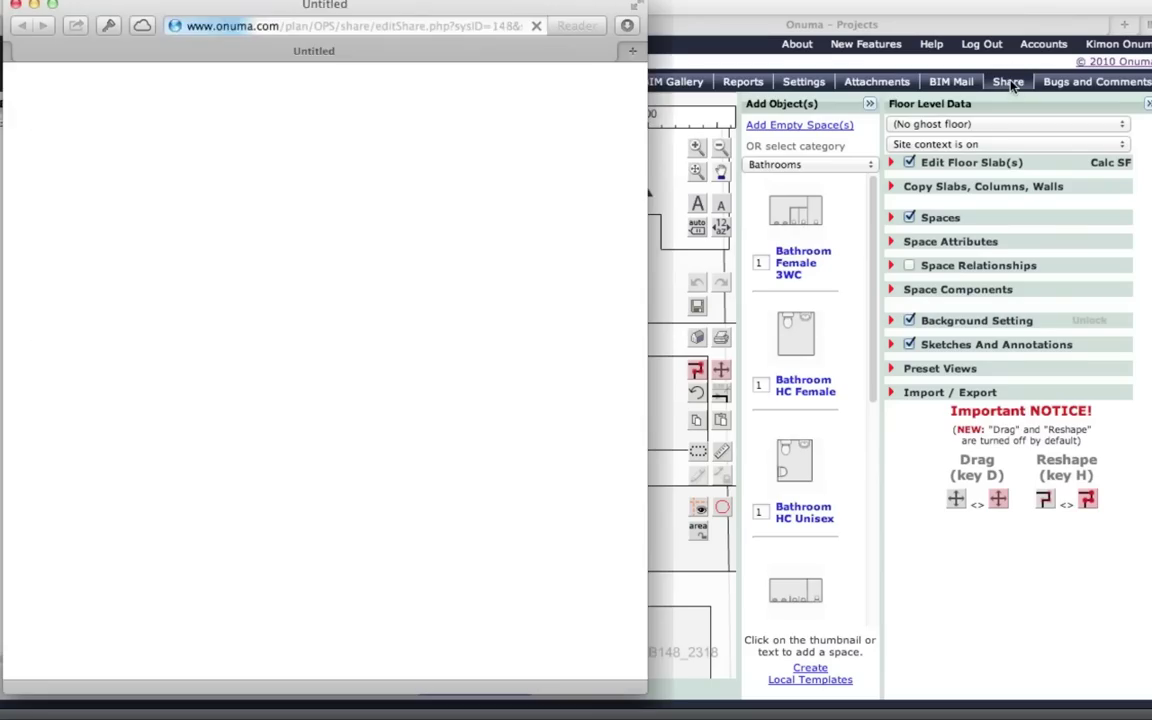
{"action": "left_click_drag", "start_coordinate": [456, 5], "coordinate": [926, 21]}
{"action": "left_click", "coordinate": [553, 207]}
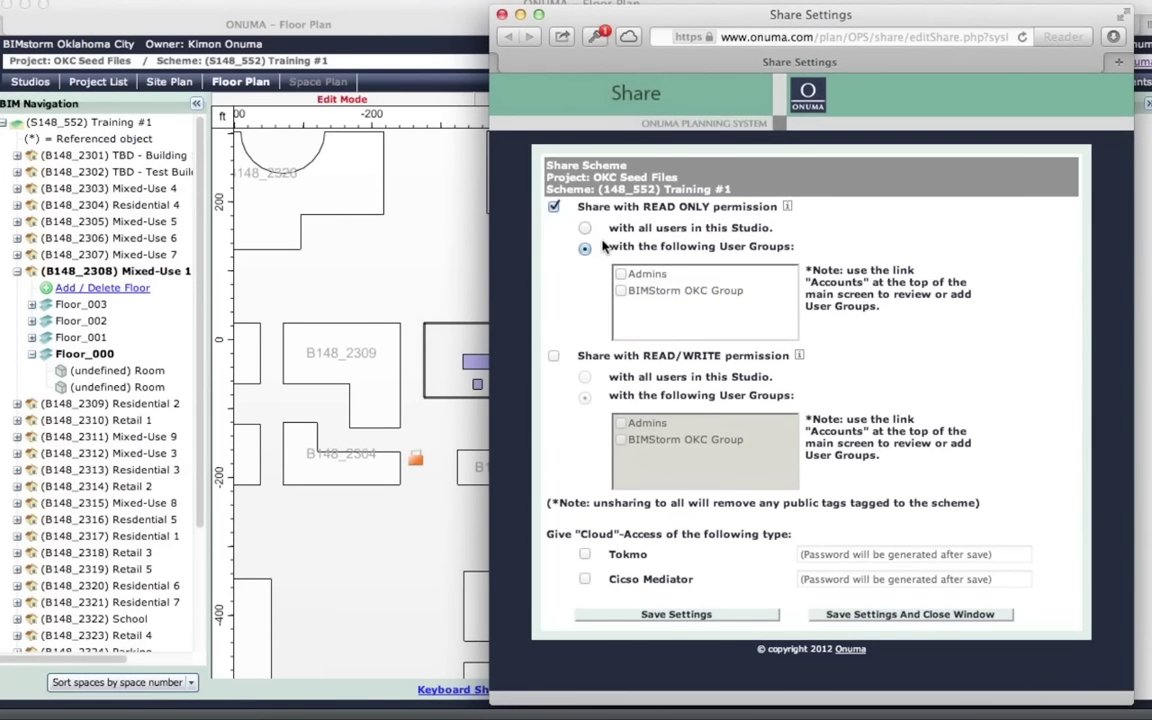
{"action": "mouse_move", "coordinate": [621, 290]}
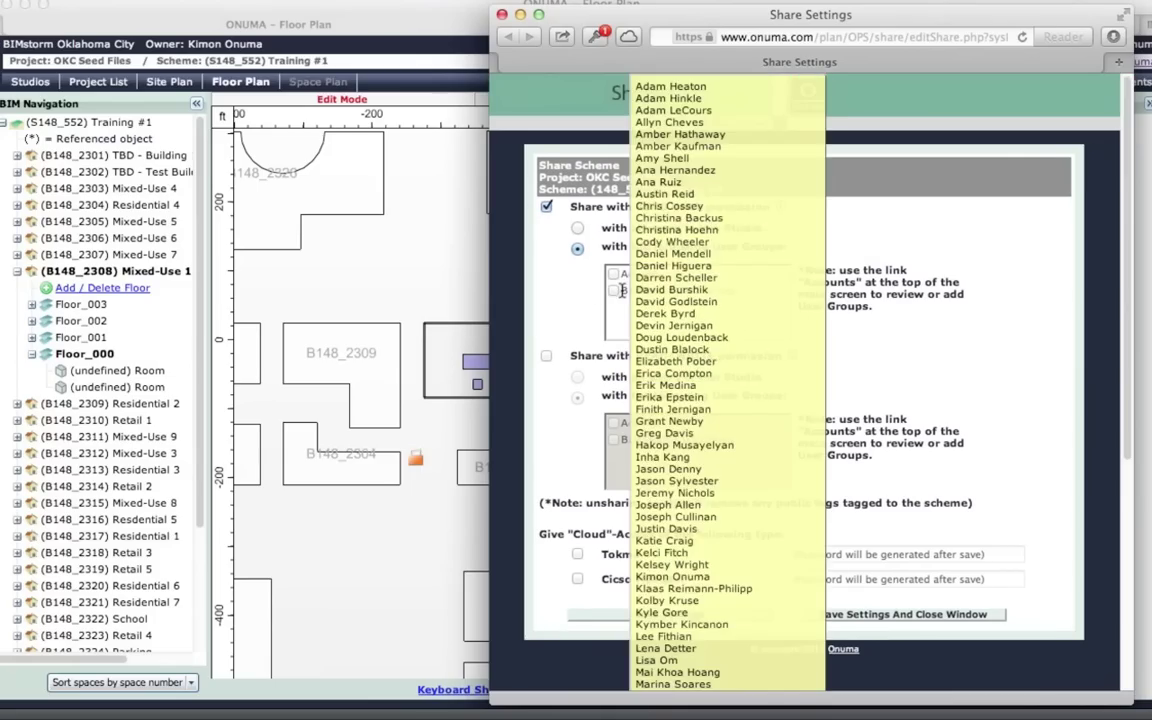
{"action": "left_click", "coordinate": [585, 229]}
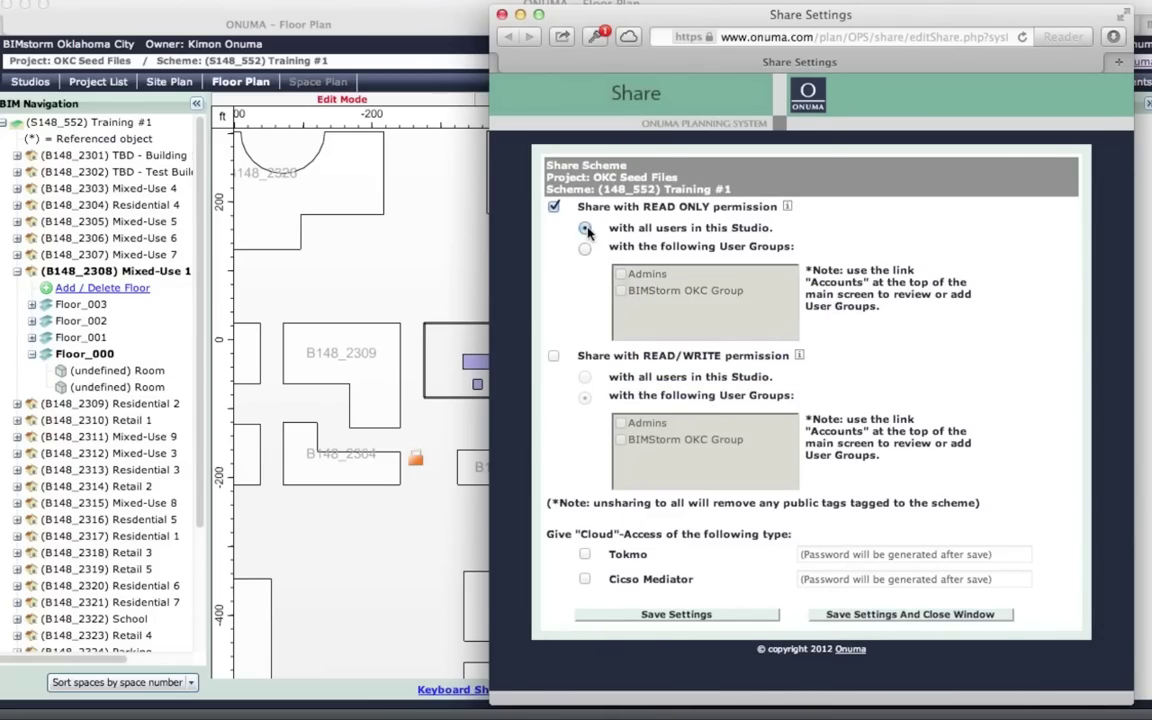
Try to save READ/WRITE sharing with User Groups without choosing a group, and close the share settings.
{"action": "mouse_move", "coordinate": [633, 288]}
{"action": "left_click", "coordinate": [553, 358]}
{"action": "mouse_move", "coordinate": [612, 430]}
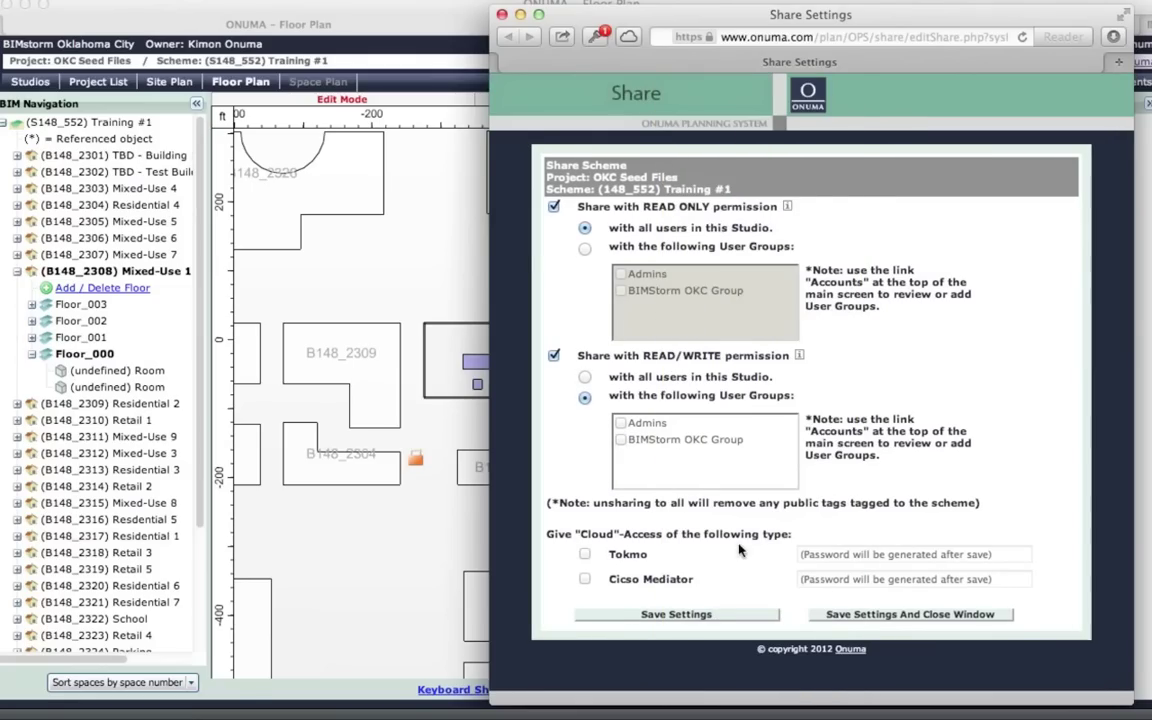
{"action": "left_click", "coordinate": [698, 612]}
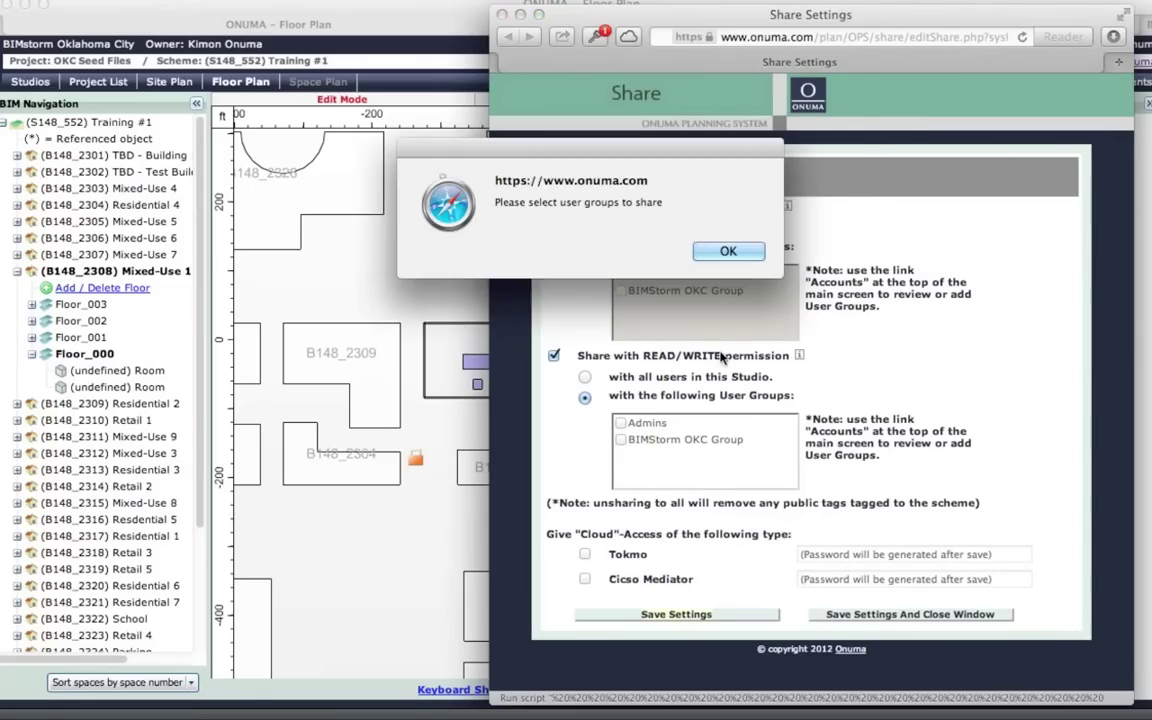
{"action": "left_click", "coordinate": [727, 252]}
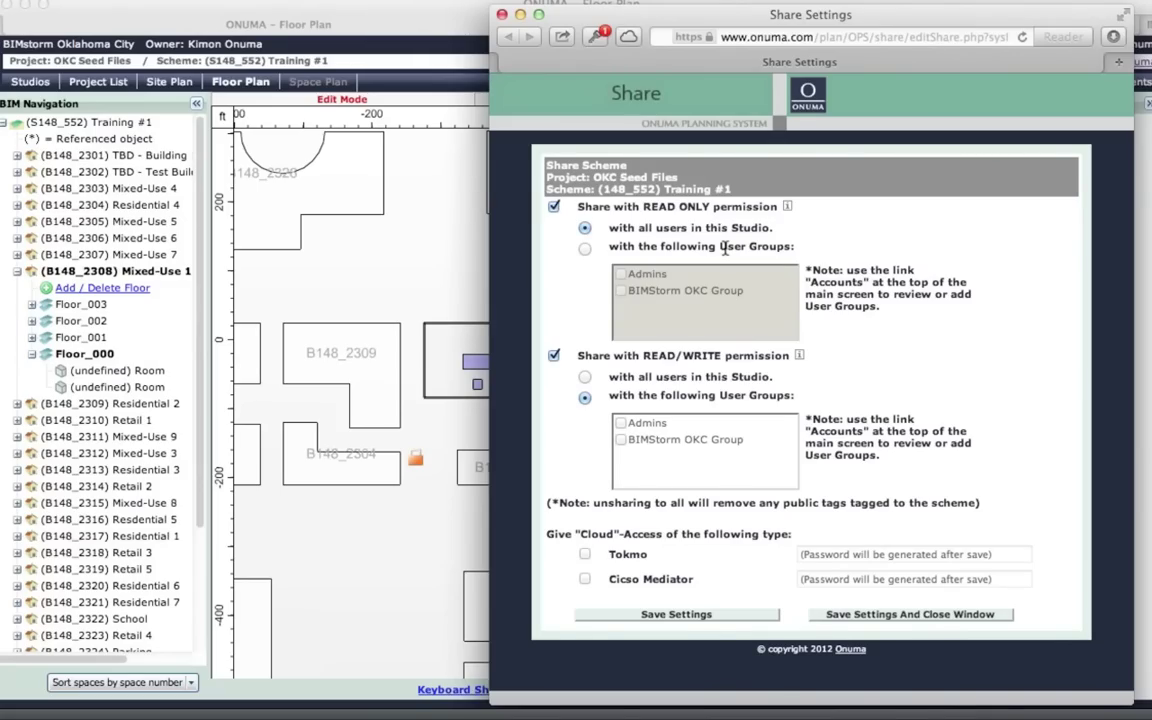
{"action": "left_click", "coordinate": [502, 15]}
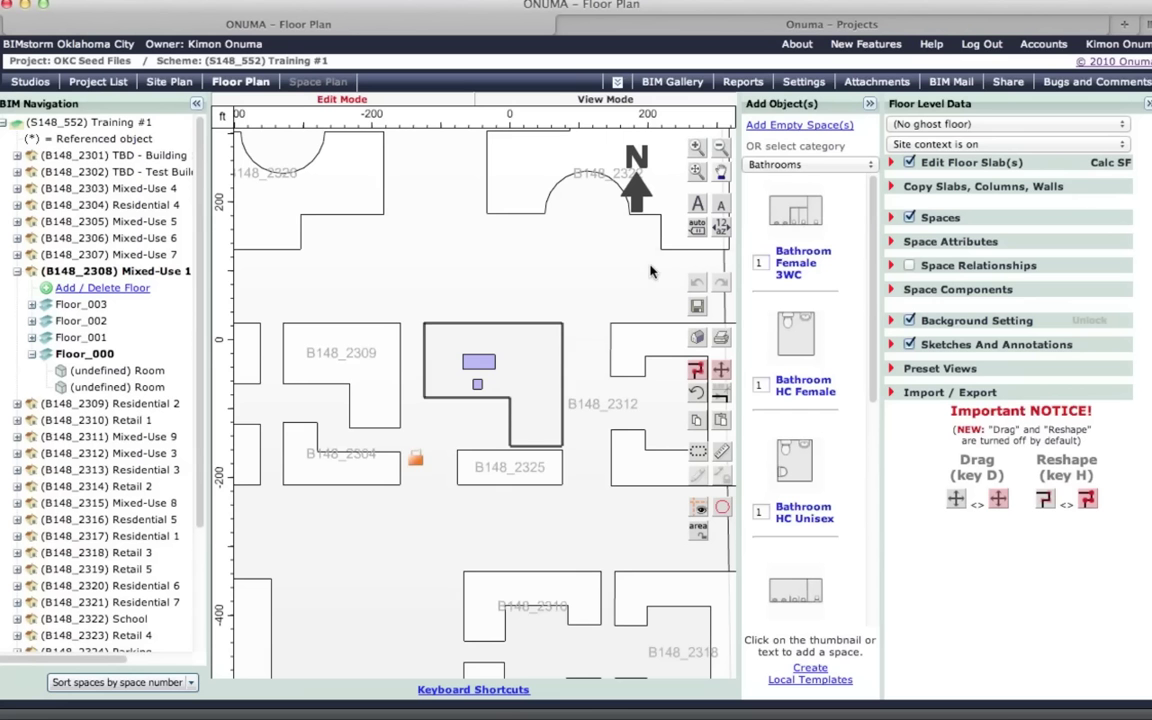
Open the Exporter for the Mixed-Use 1 building and show the descriptions of the export options.
{"action": "scroll", "coordinate": [584, 308], "scroll_direction": "down", "scroll_amount": 3}
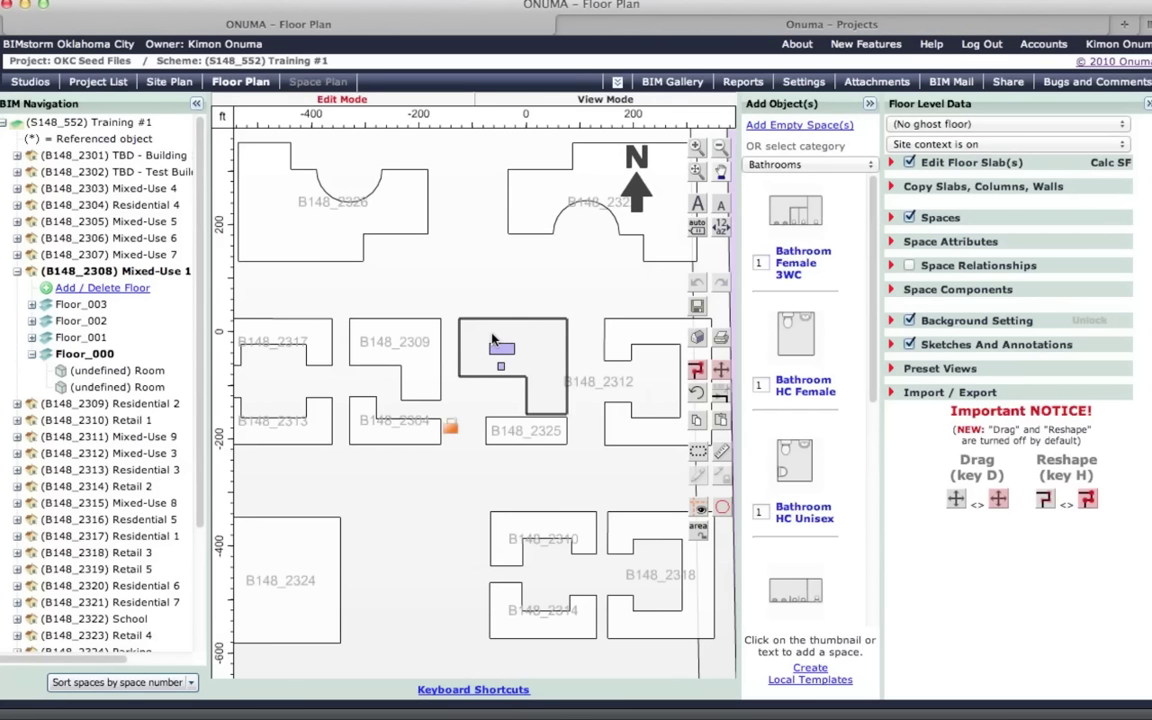
{"action": "scroll", "coordinate": [492, 341], "scroll_direction": "up", "scroll_amount": 3}
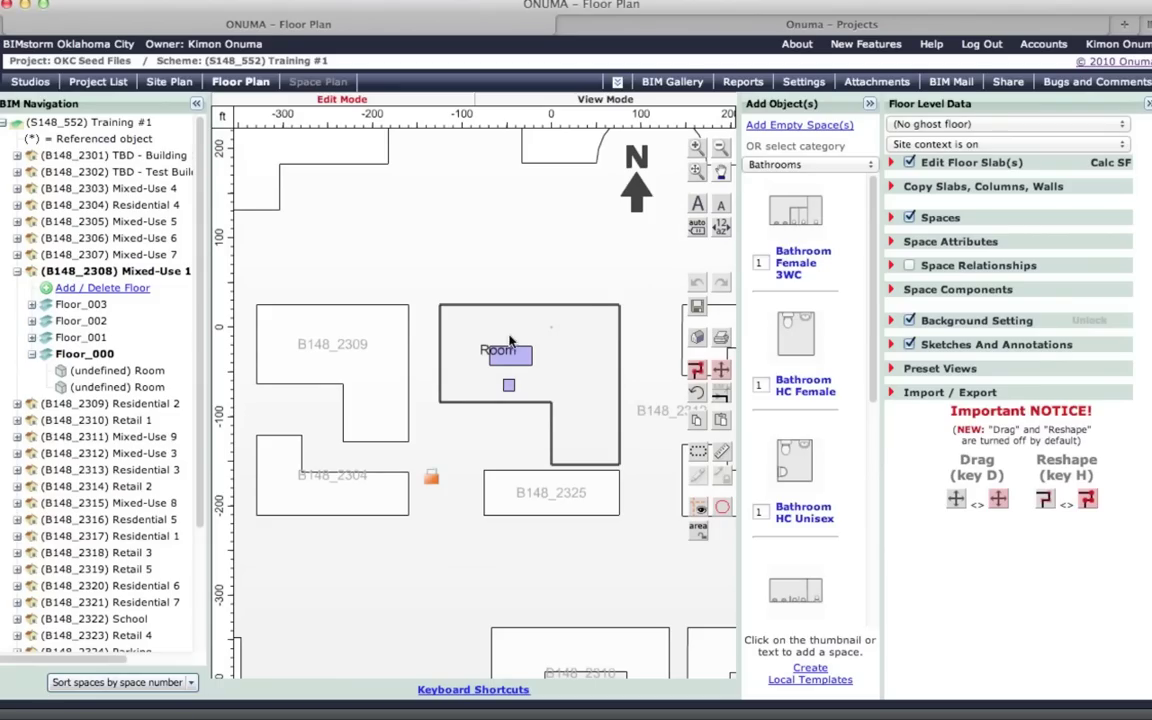
{"action": "left_click", "coordinate": [890, 395]}
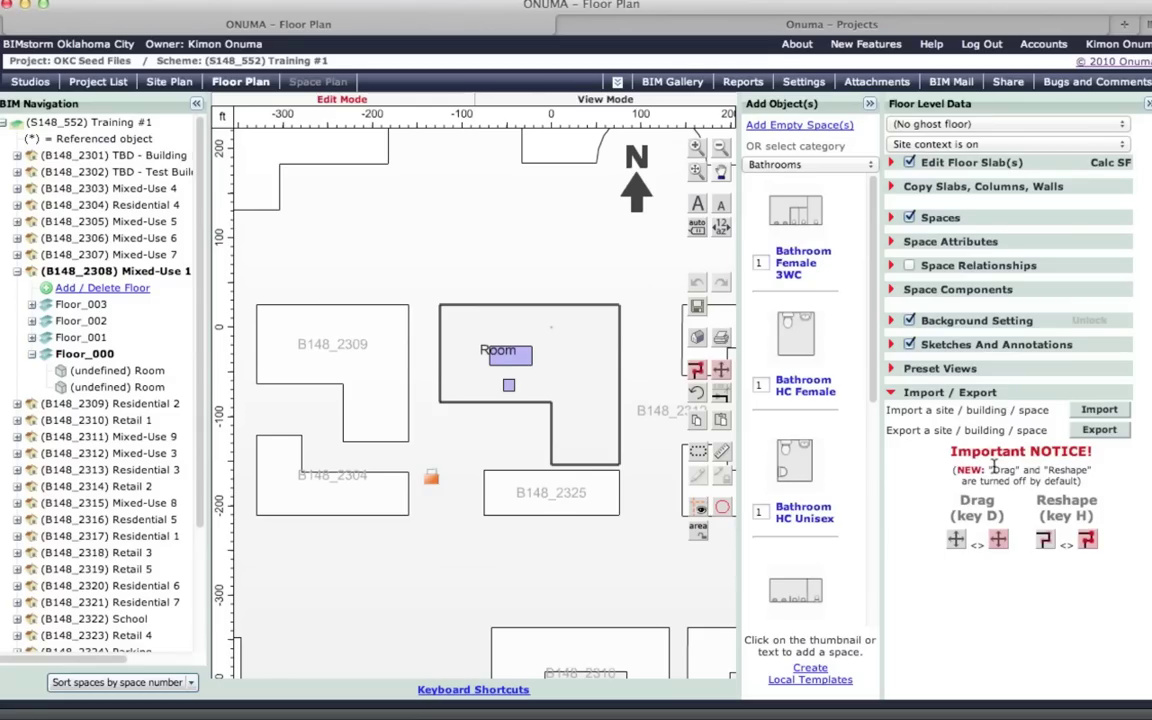
{"action": "left_click", "coordinate": [1100, 431]}
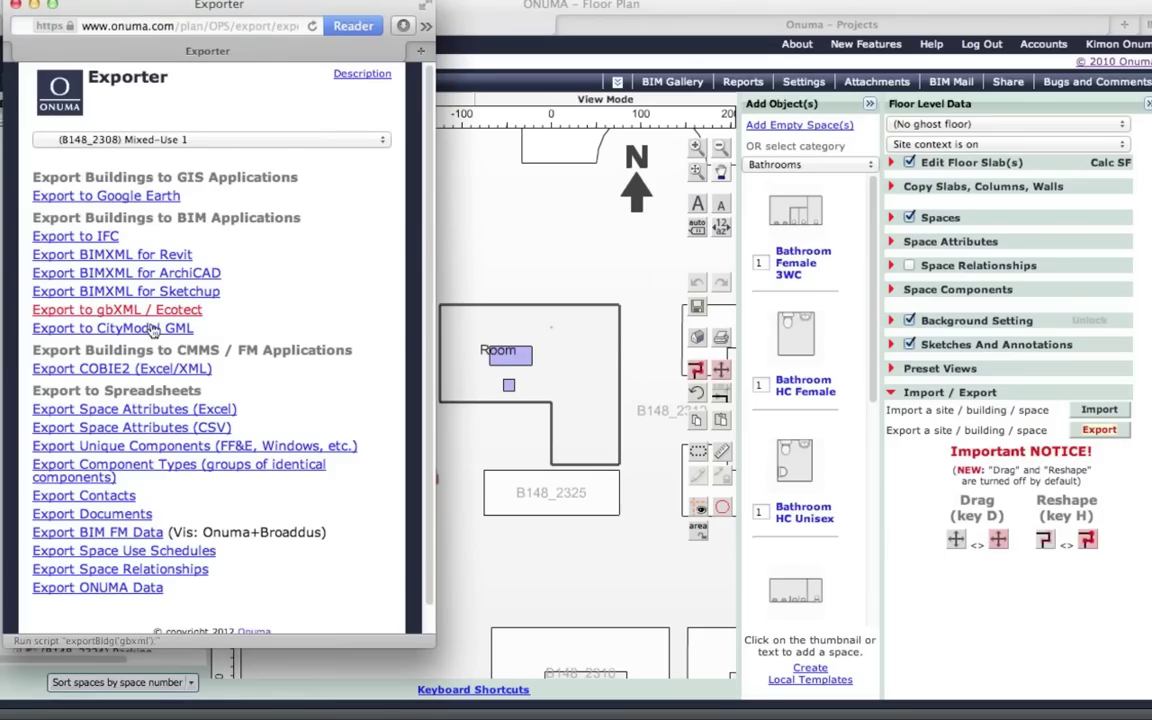
{"action": "left_click", "coordinate": [352, 76]}
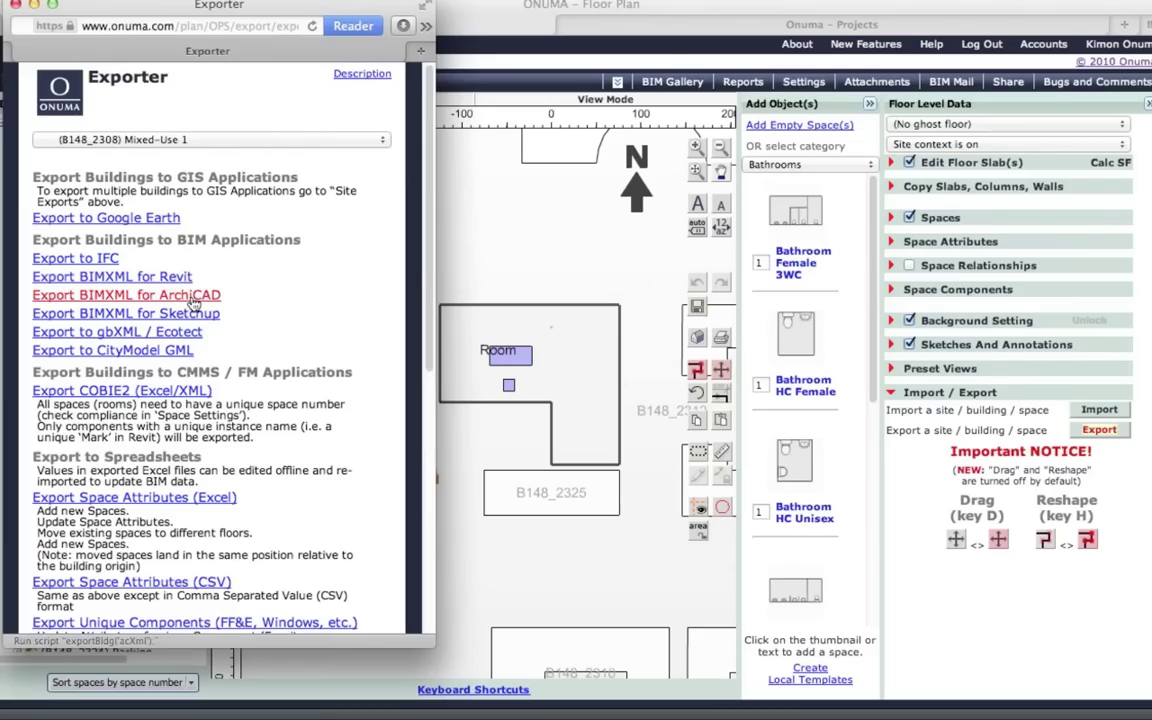
Export the Mixed-Use 1 building as BIMXML for Sketchup with Space Color Coding set to Departments.
{"action": "left_click", "coordinate": [188, 313]}
{"action": "left_click", "coordinate": [203, 347]}
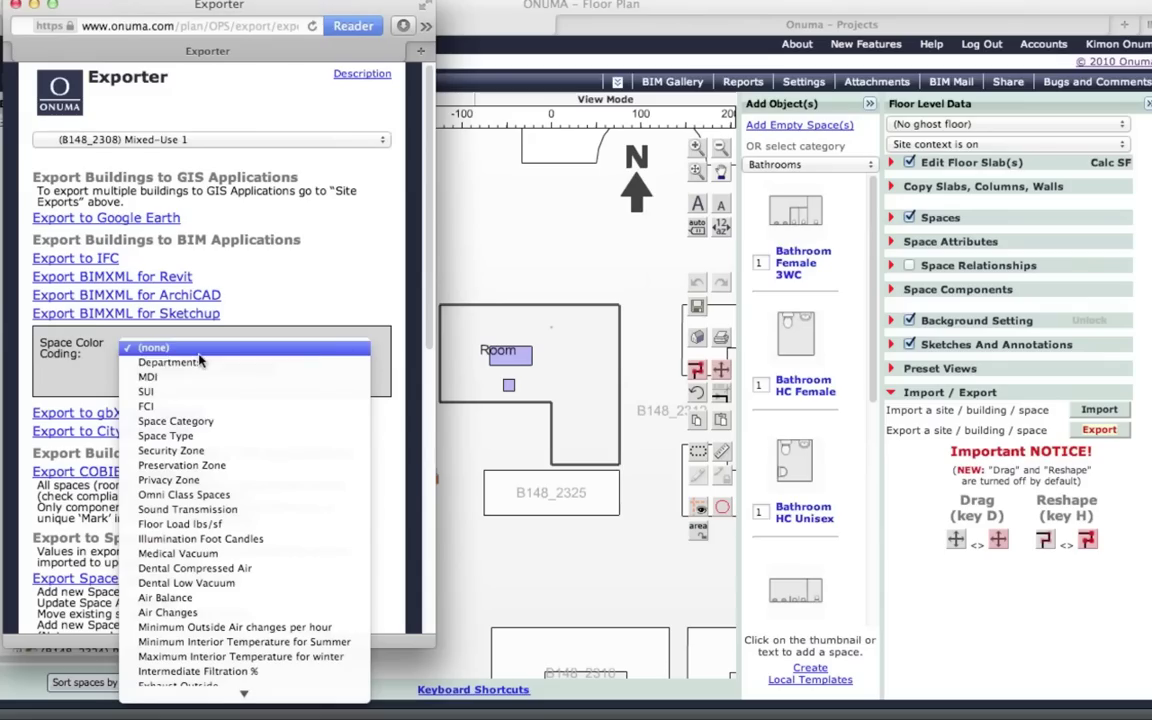
{"action": "left_click", "coordinate": [199, 363]}
{"action": "left_click", "coordinate": [214, 370]}
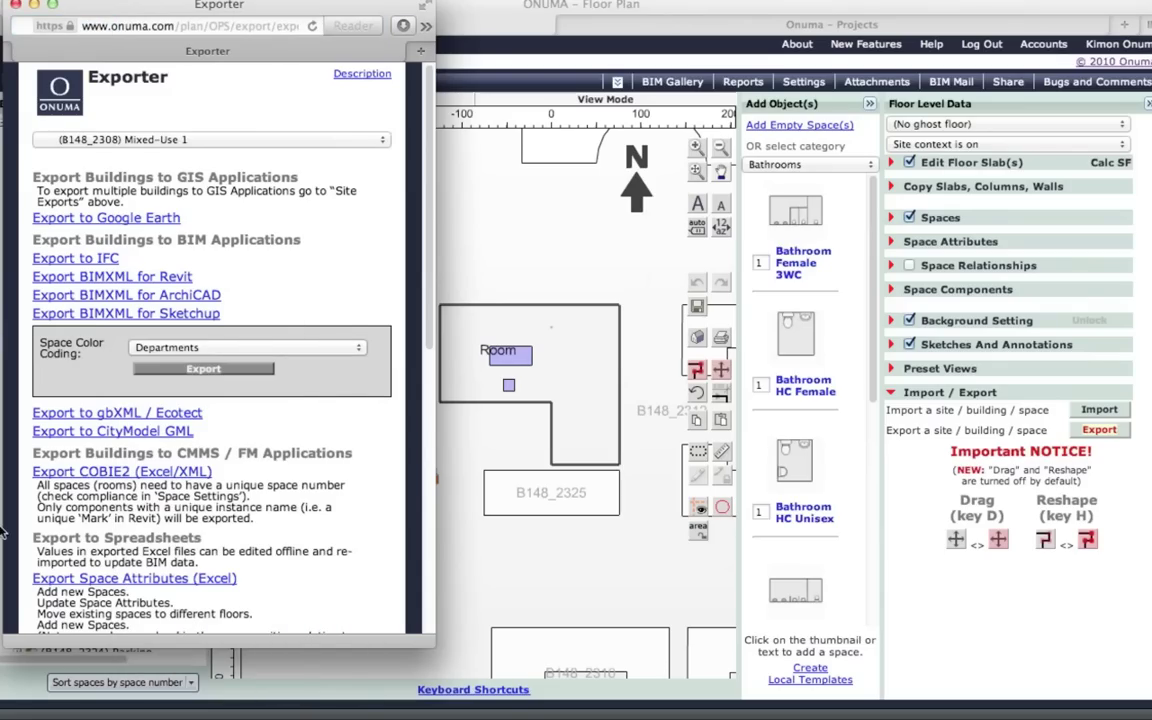
Launch SketchUp, start a new model with the default template, and dismiss the 3D Mouse News.
{"action": "mouse_move", "coordinate": [28, 548]}
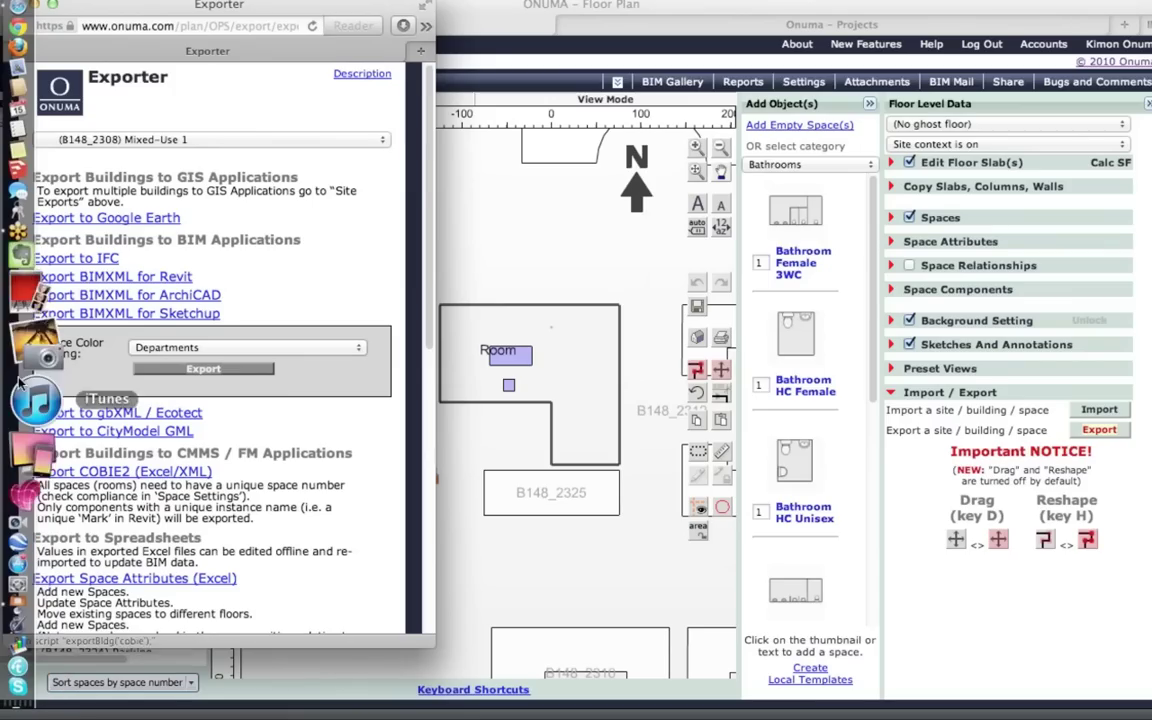
{"action": "left_click", "coordinate": [18, 243]}
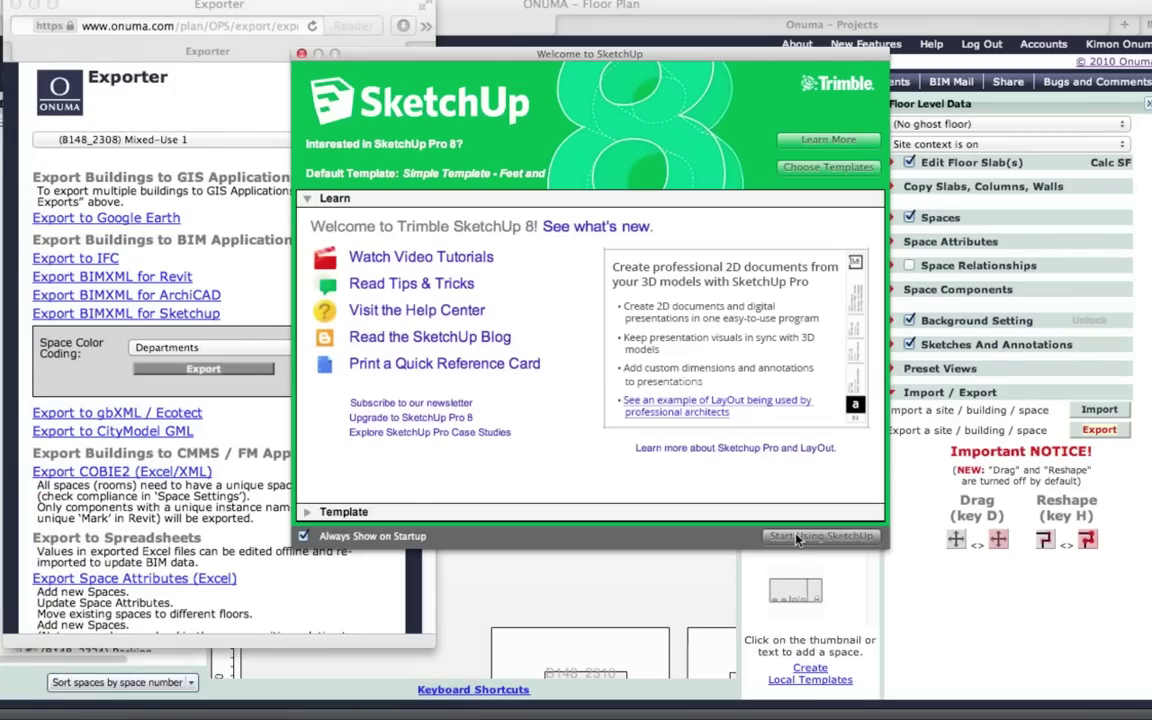
{"action": "left_click", "coordinate": [797, 538]}
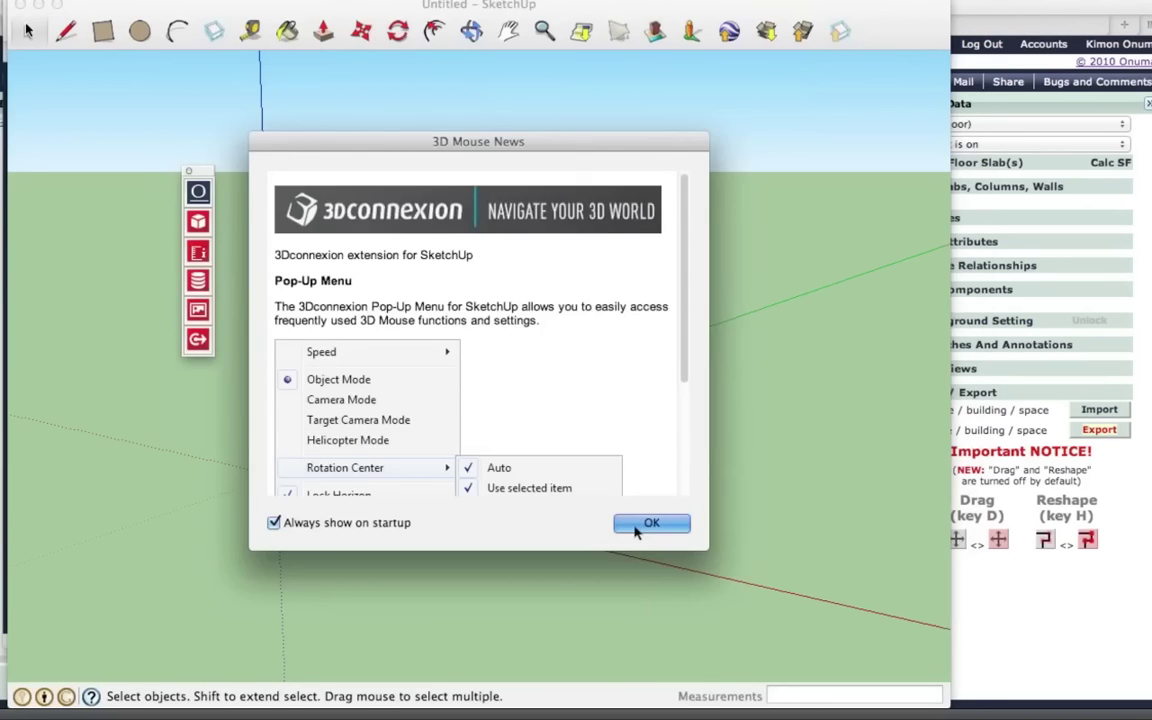
{"action": "left_click", "coordinate": [651, 523]}
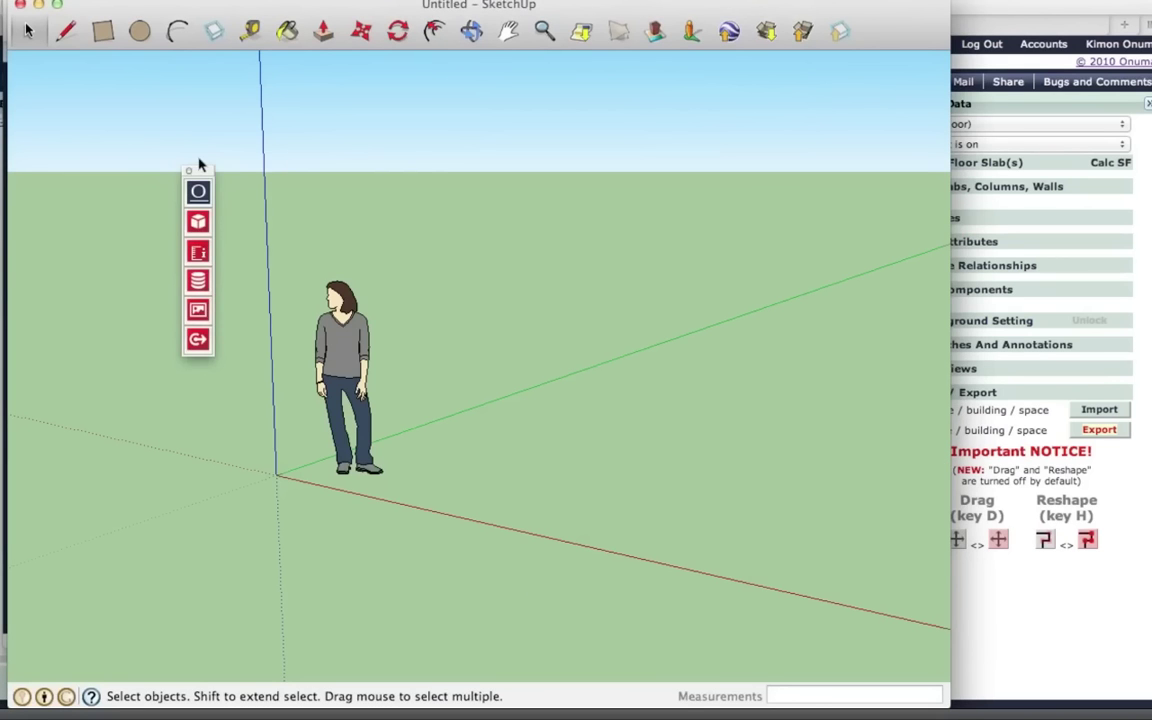
Move the Onuma toolbar to the upper corner of the model view and import Mixed-Use 1.xml as an Onuma-BIMxml file, acknowledging the messages.
{"action": "left_click_drag", "start_coordinate": [190, 169], "coordinate": [52, 78]}
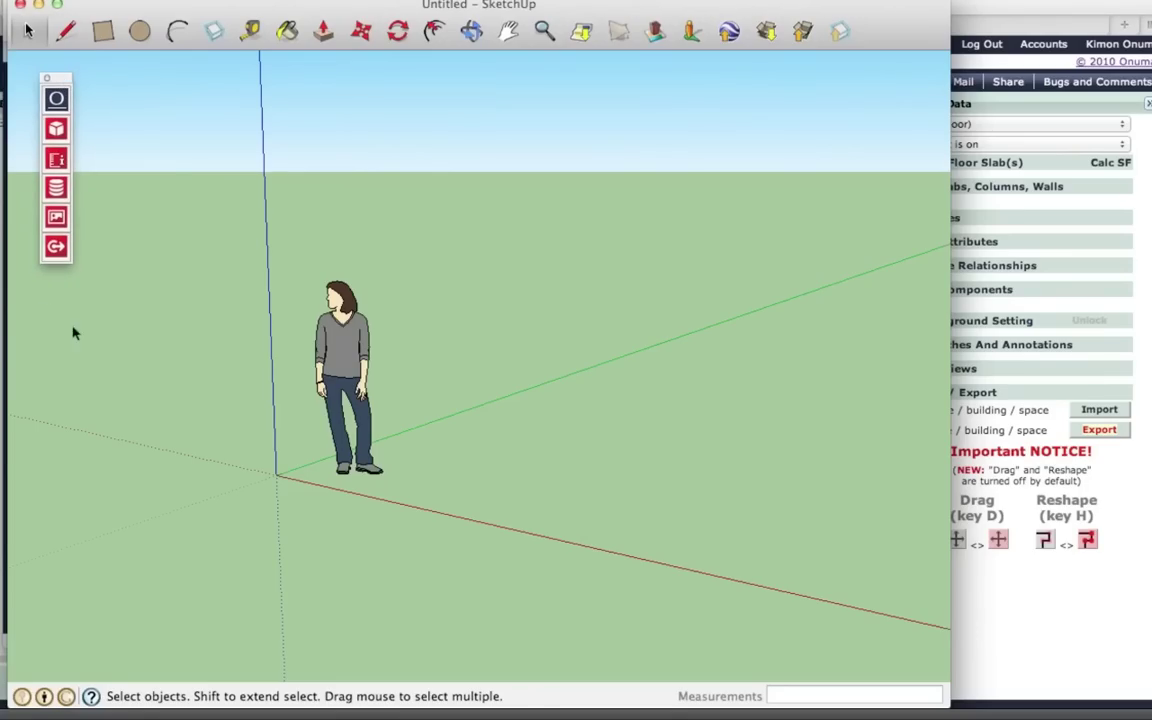
{"action": "left_click", "coordinate": [140, 1]}
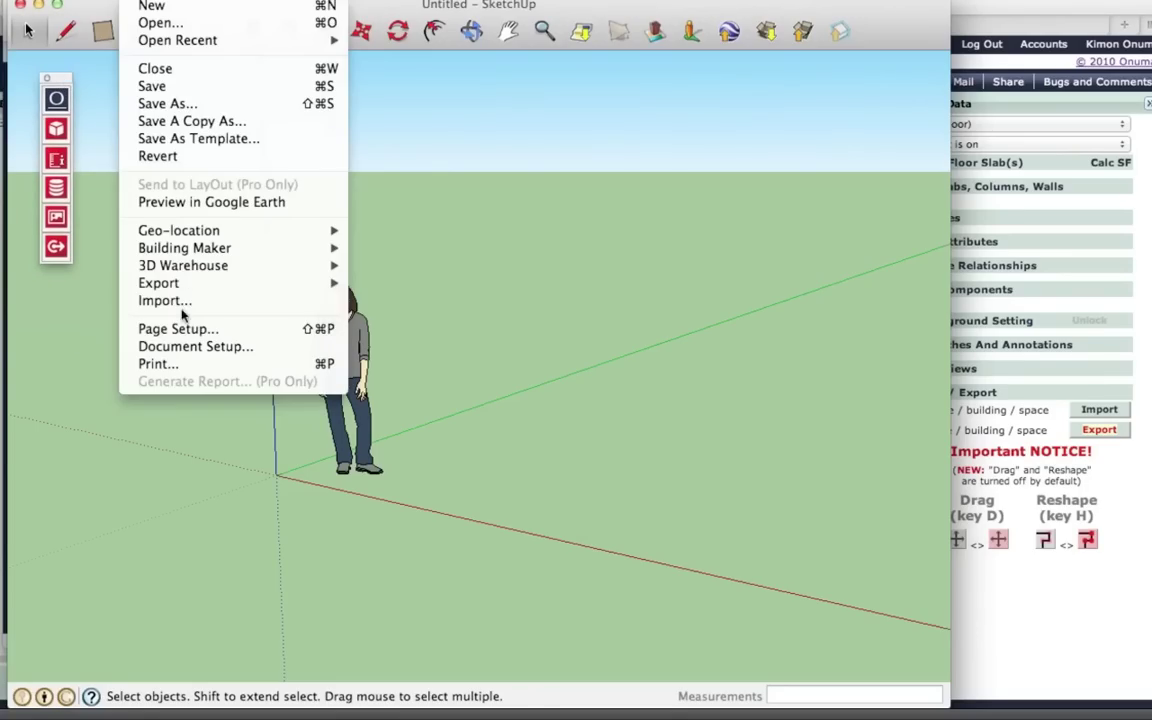
{"action": "left_click", "coordinate": [180, 300]}
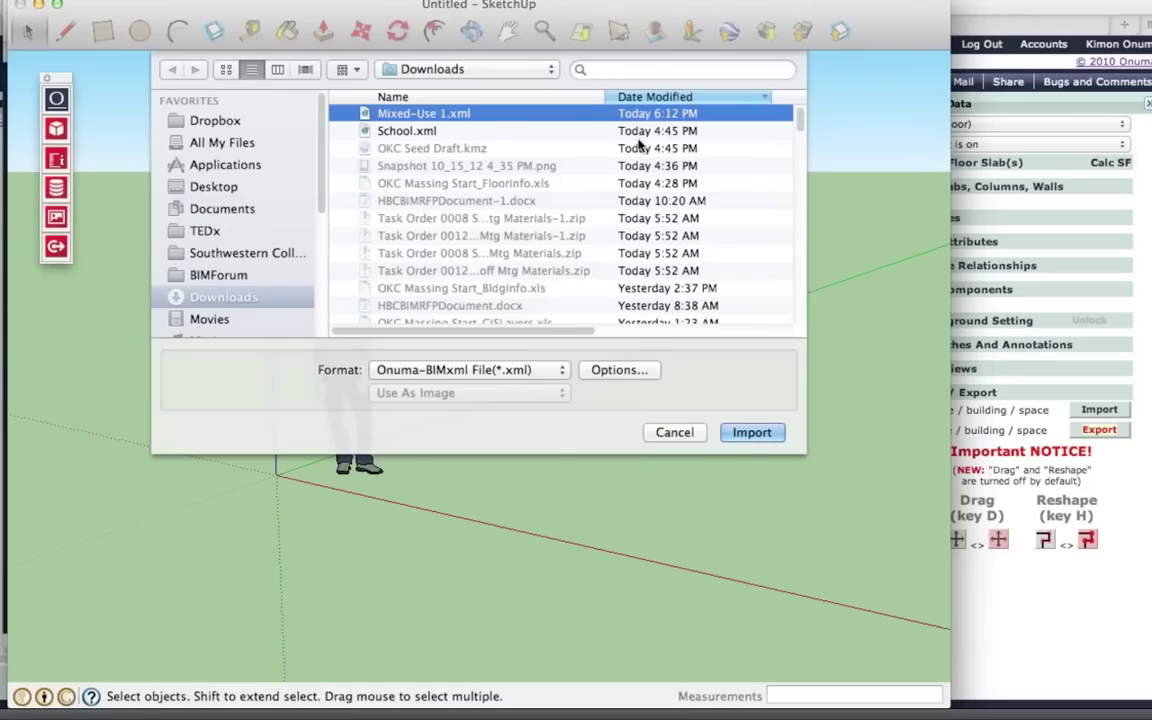
{"action": "left_click", "coordinate": [750, 433]}
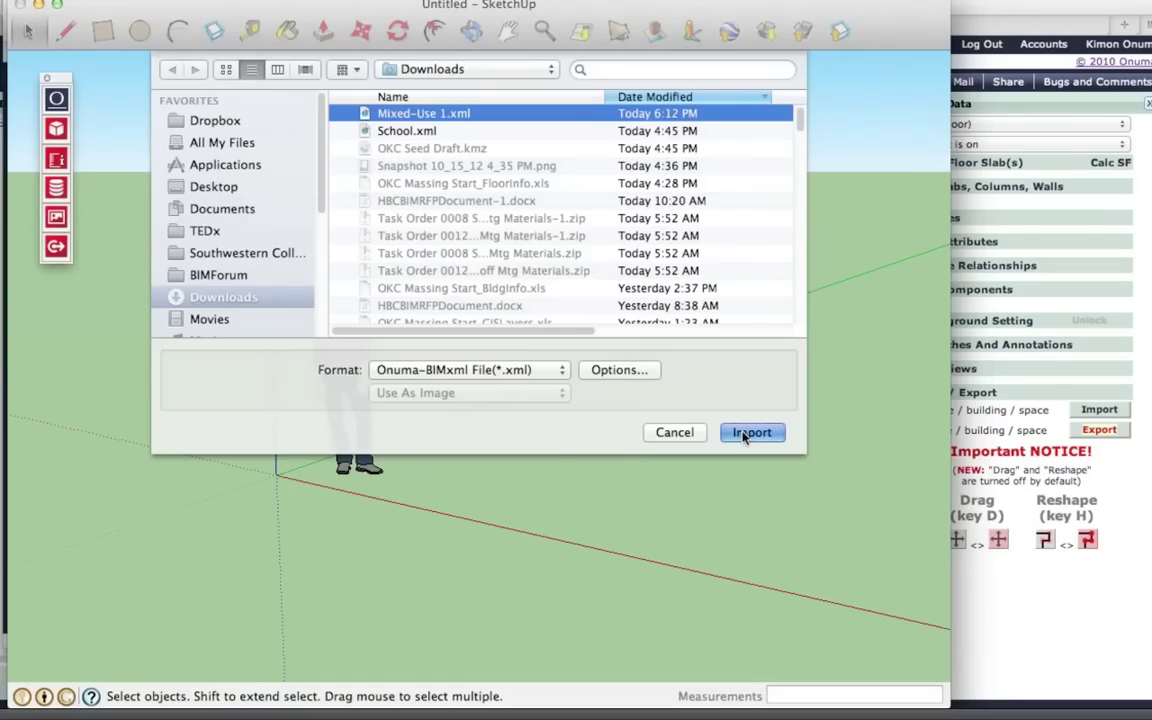
{"action": "left_click", "coordinate": [724, 256]}
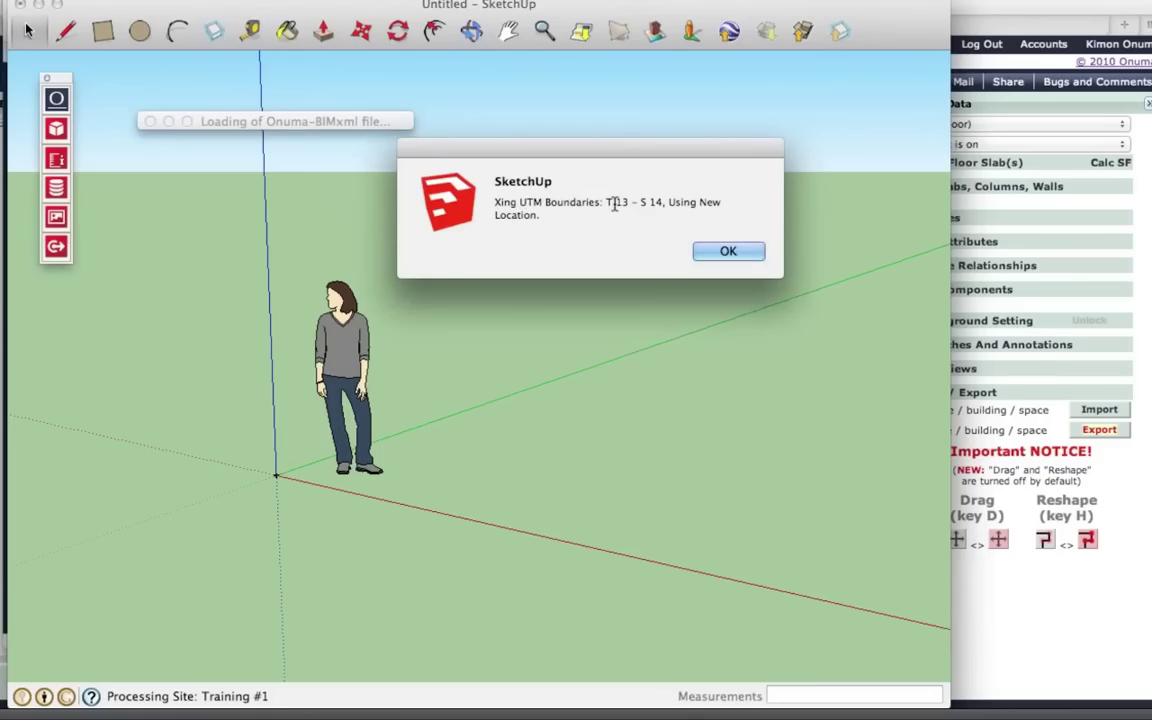
{"action": "left_click", "coordinate": [722, 251]}
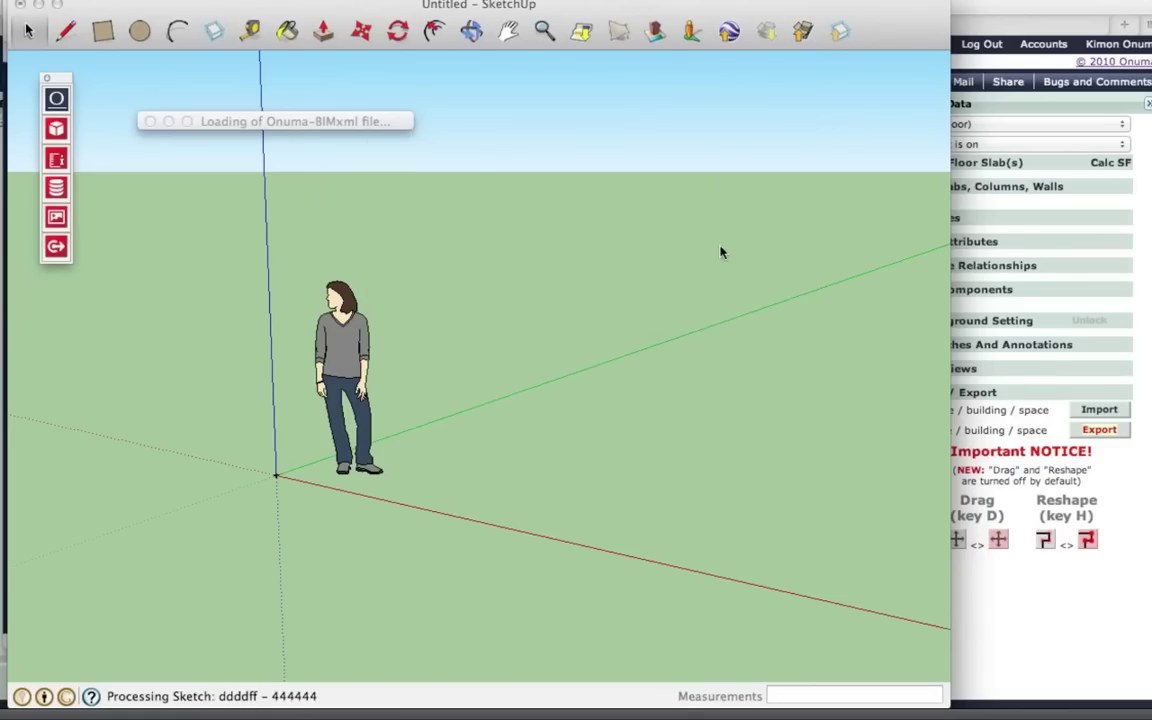
Show the Outliner and expand BIM_Import, Training #1 and Mixed-Use 1 to examine the contents of Floor_000, Floor_001 and Floor_002.
{"action": "left_click", "coordinate": [471, 32]}
{"action": "left_click_drag", "start_coordinate": [386, 157], "coordinate": [73, 53]}
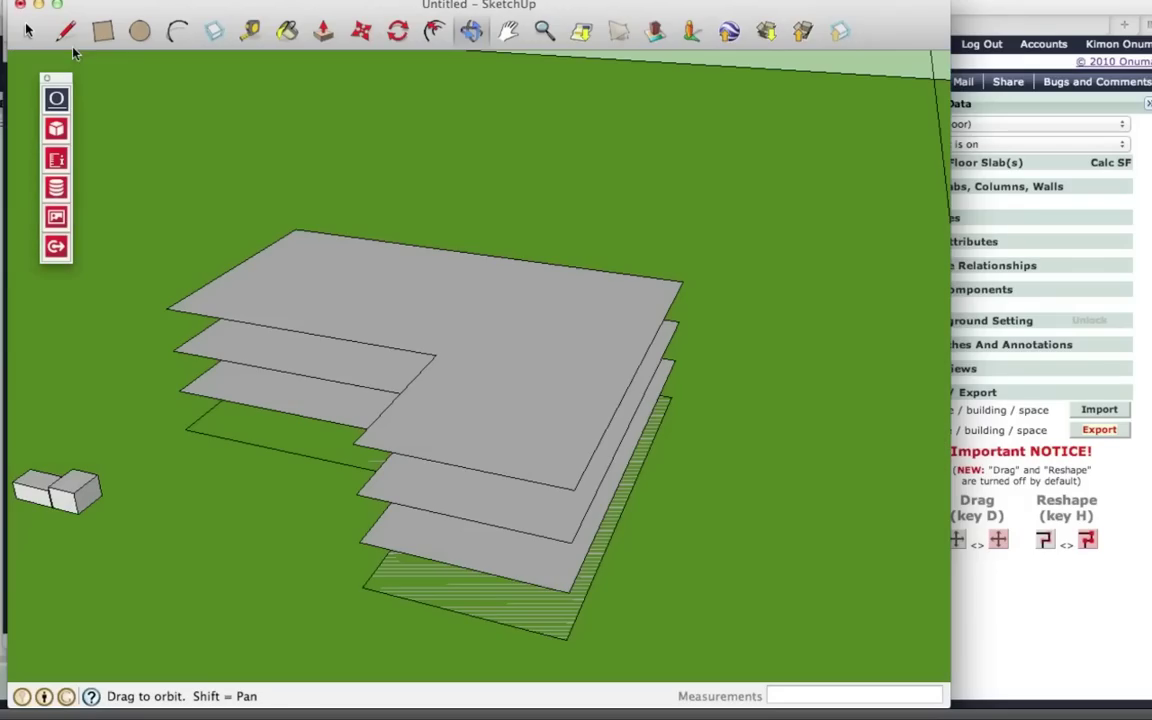
{"action": "left_click", "coordinate": [447, 0]}
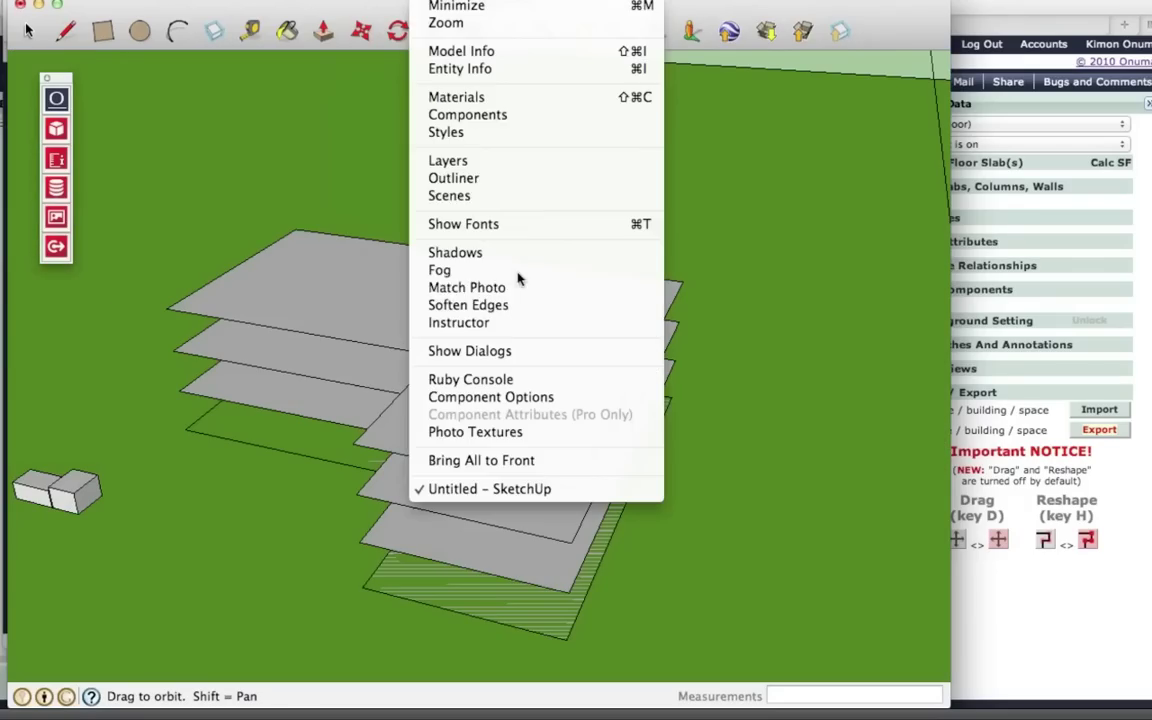
{"action": "left_click", "coordinate": [453, 178]}
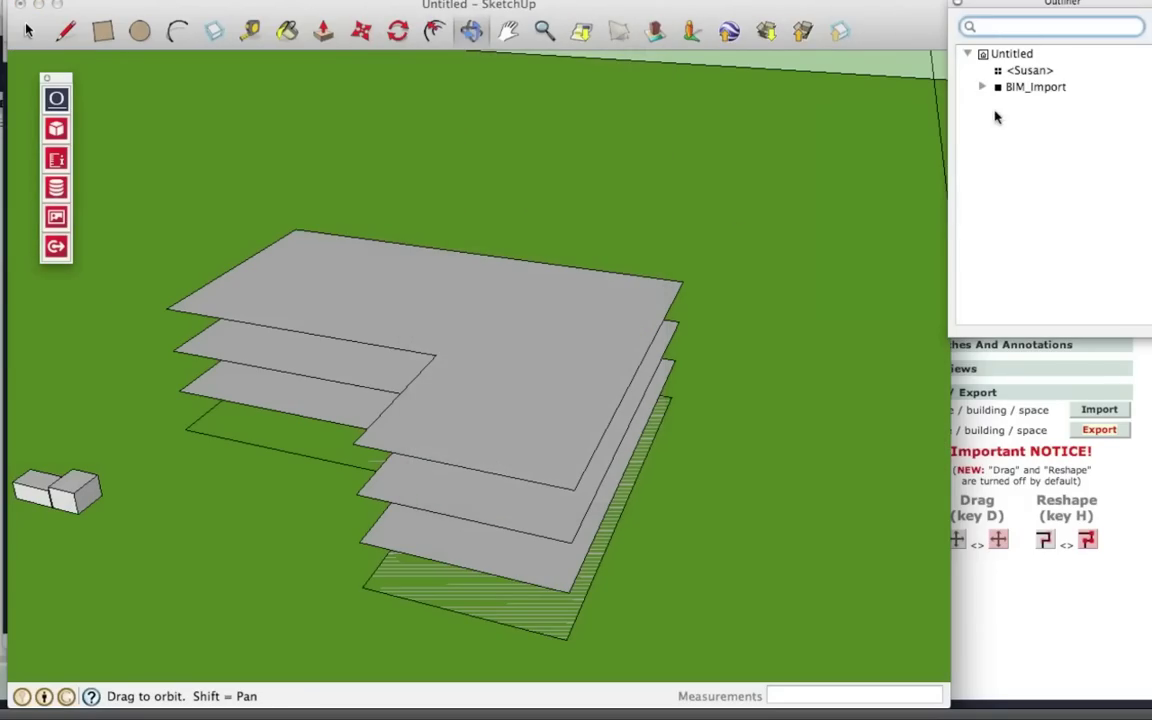
{"action": "left_click", "coordinate": [983, 87]}
{"action": "left_click", "coordinate": [998, 104]}
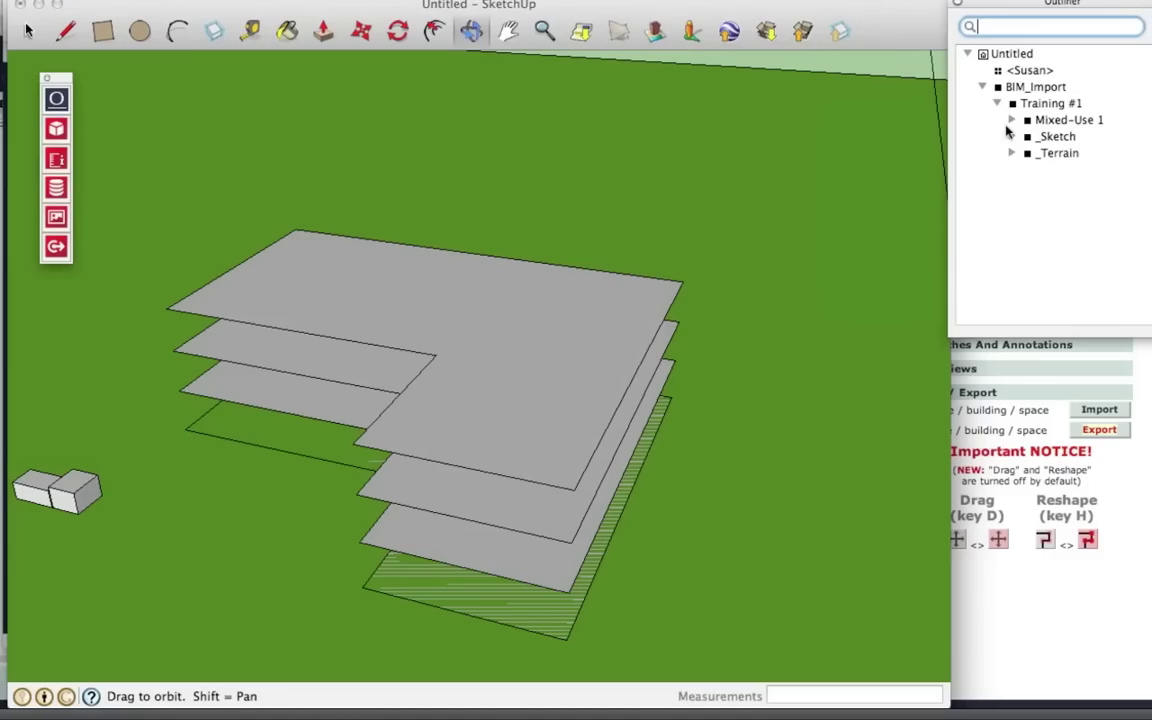
{"action": "left_click", "coordinate": [1012, 120]}
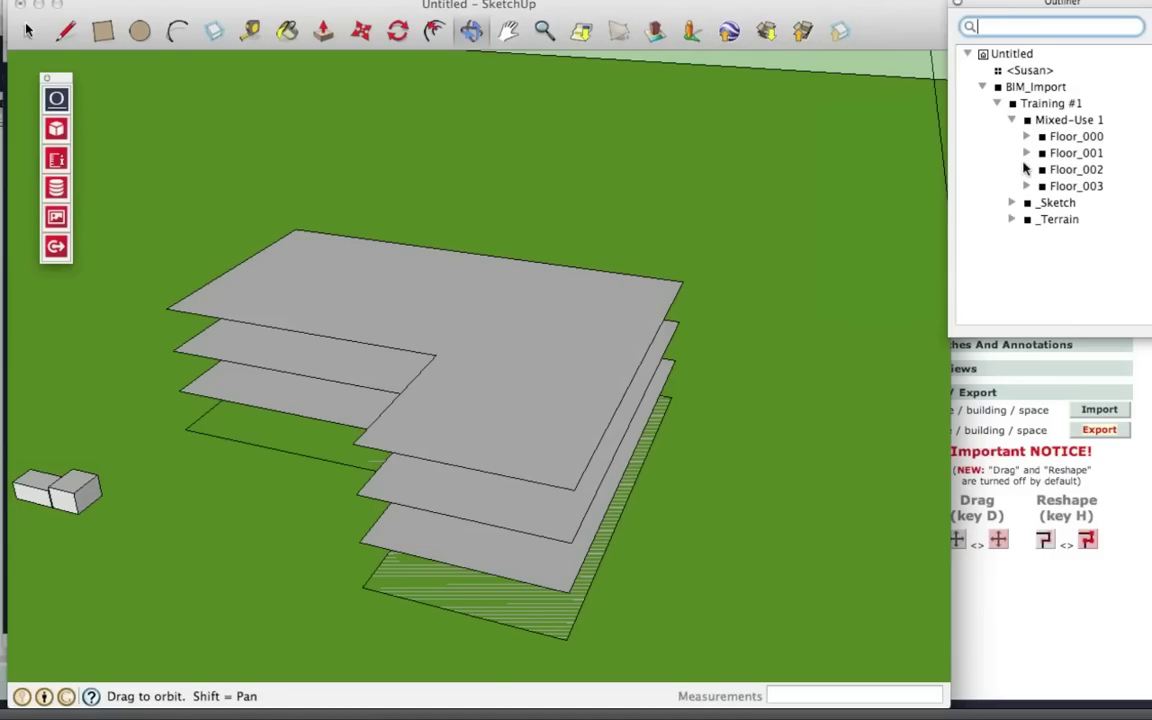
{"action": "left_click", "coordinate": [1026, 153]}
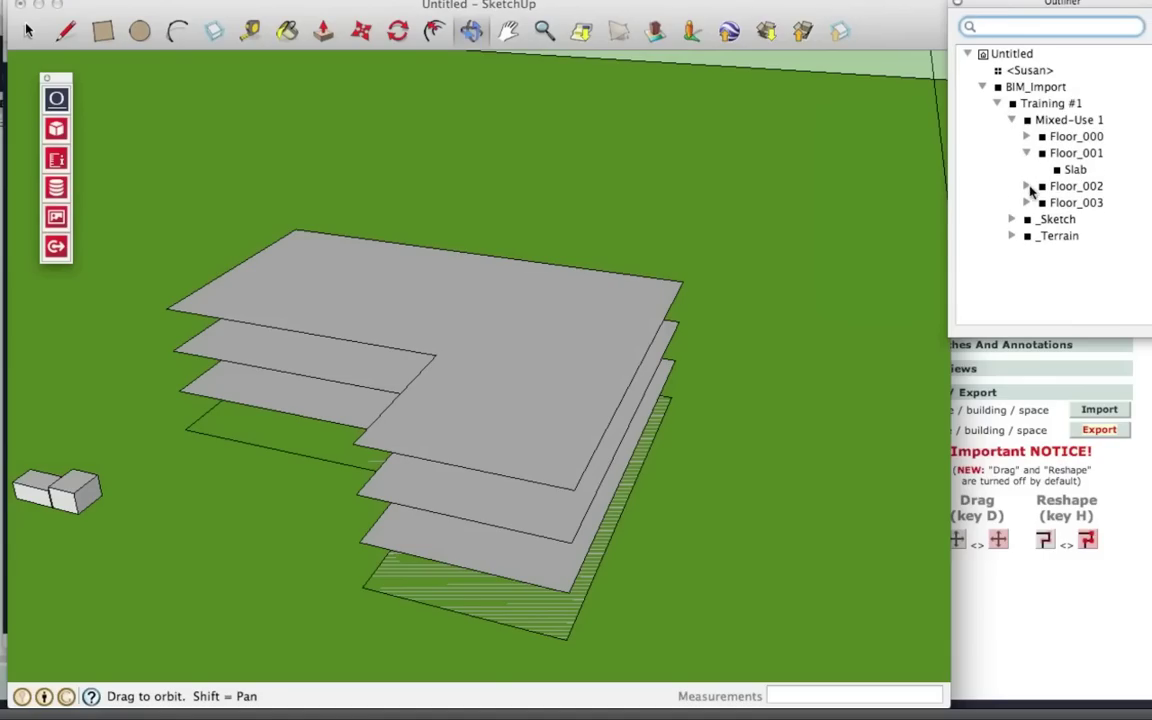
{"action": "left_click", "coordinate": [1026, 186]}
{"action": "left_click", "coordinate": [1026, 136]}
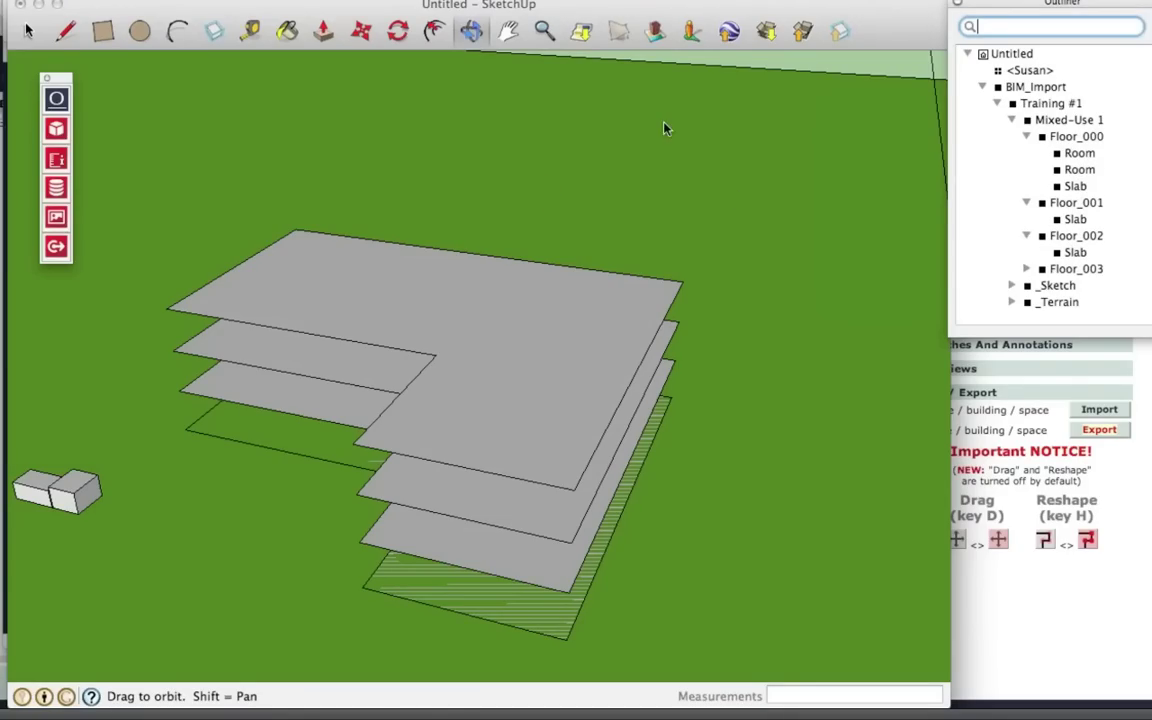
Move the SketchUp window aside, switch back to the ONUMA floor plan of Mixed-Use 1, and collapse the Add Object(s) list.
{"action": "left_click", "coordinate": [648, 8]}
{"action": "left_click_drag", "start_coordinate": [706, 55], "coordinate": [714, 371]}
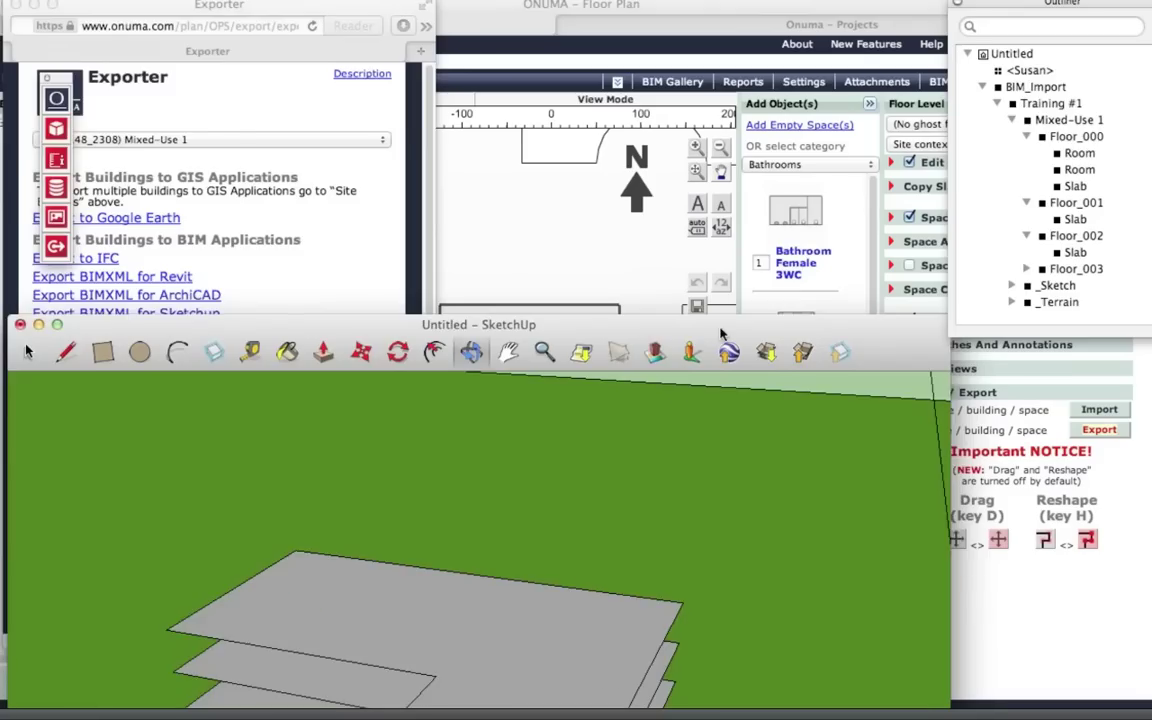
{"action": "left_click", "coordinate": [381, 263]}
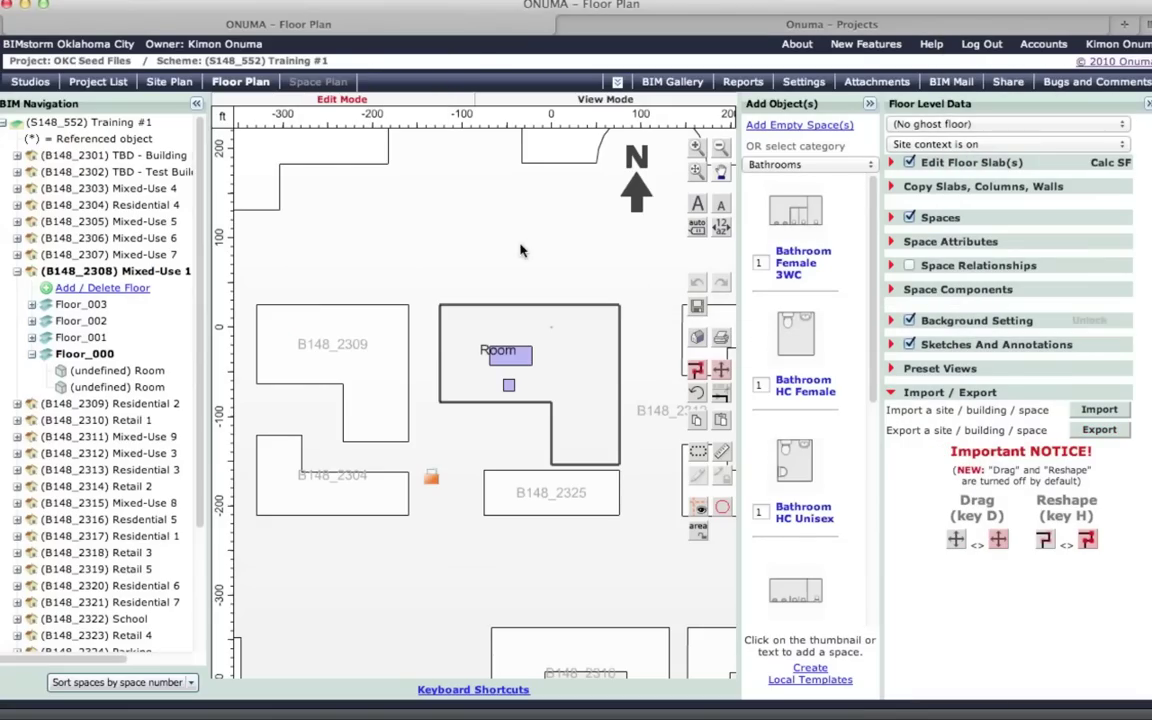
{"action": "left_click", "coordinate": [870, 104]}
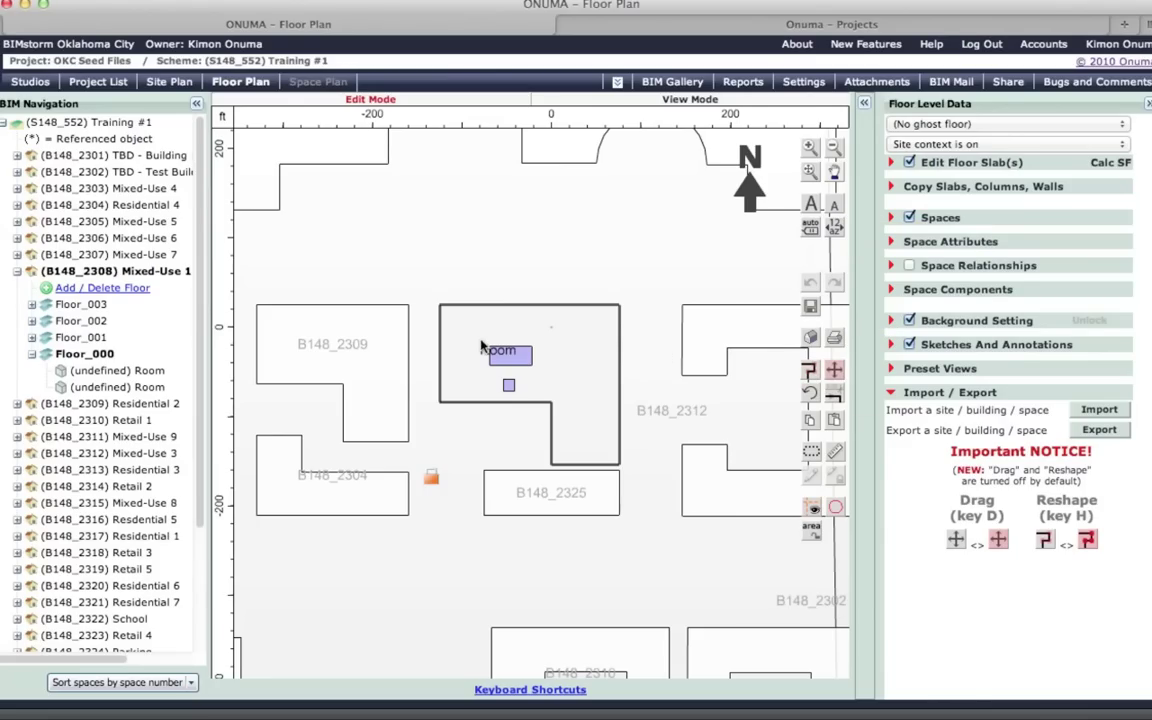
{"action": "scroll", "coordinate": [483, 348], "scroll_direction": "down", "scroll_amount": 5}
{"action": "scroll", "coordinate": [480, 348], "scroll_direction": "up", "scroll_amount": 5}
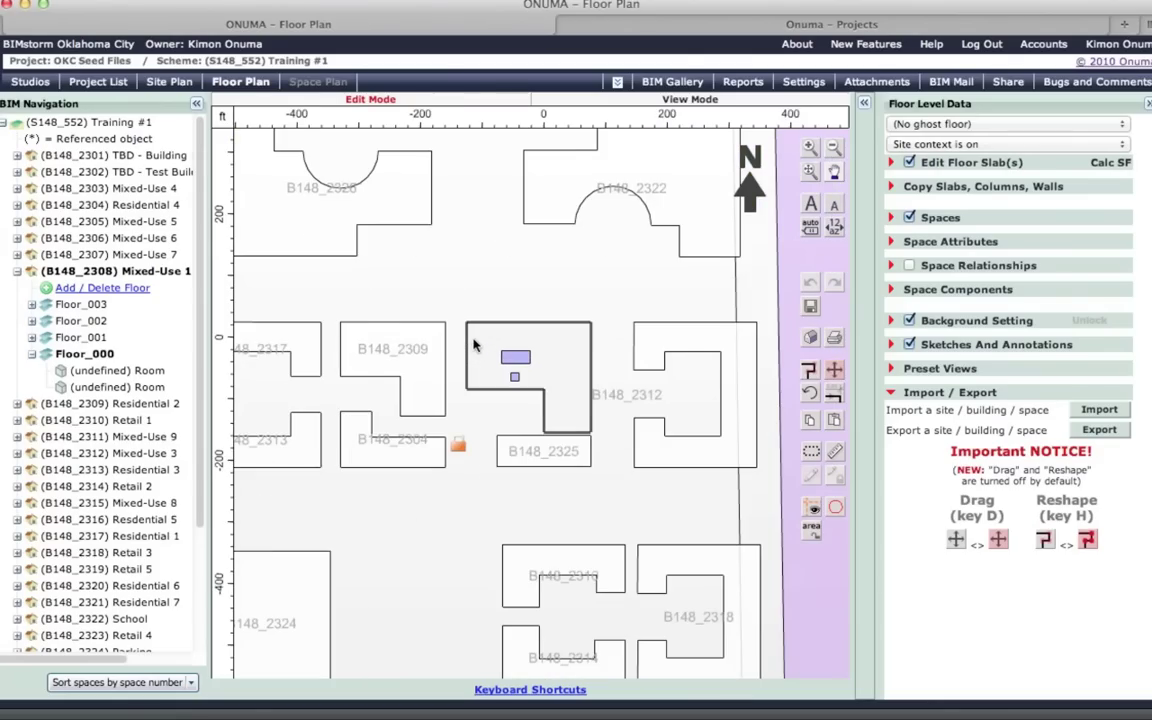
{"action": "scroll", "coordinate": [475, 345], "scroll_direction": "down", "scroll_amount": 3}
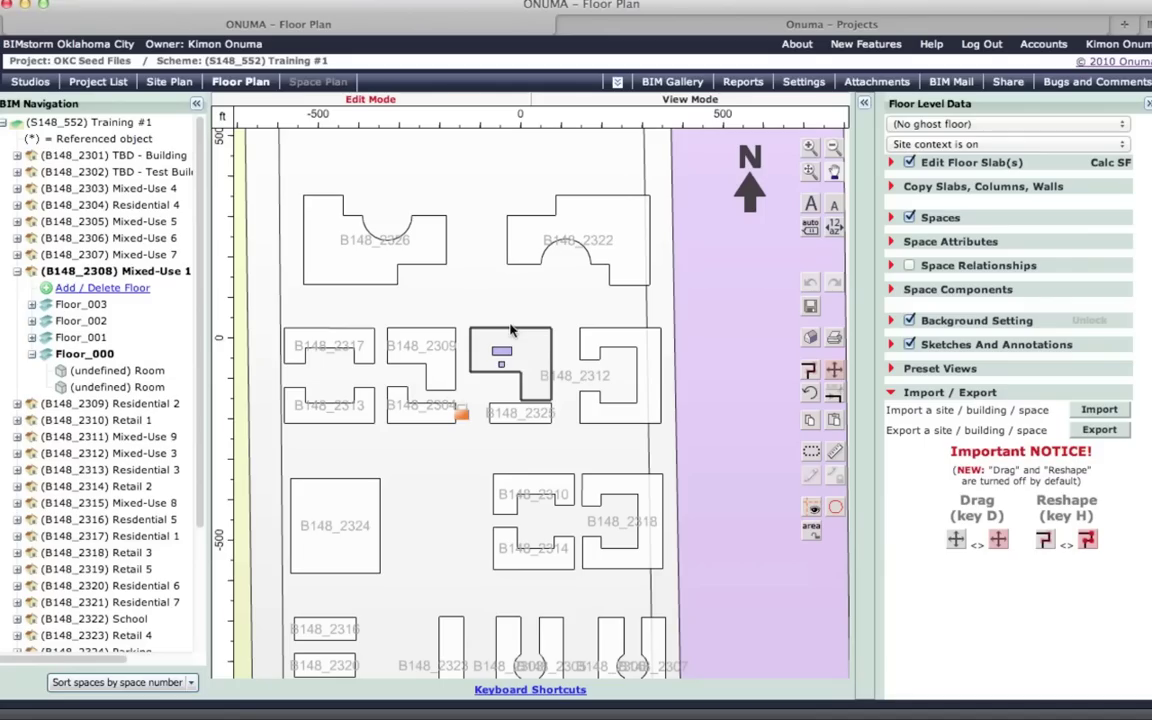
{"action": "left_click", "coordinate": [521, 211]}
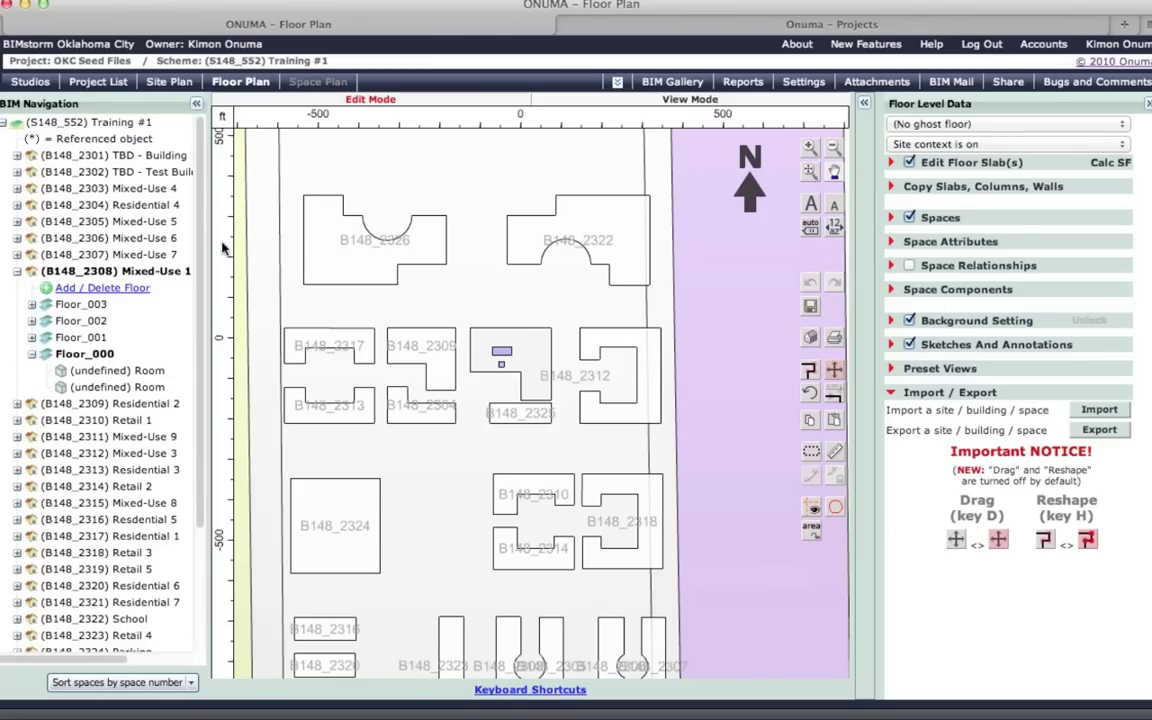
Open the Training #1 site plan and hide the Site, Site Components, Background Setting, Map, and Sketches And Annotations layers.
{"action": "left_click", "coordinate": [118, 122]}
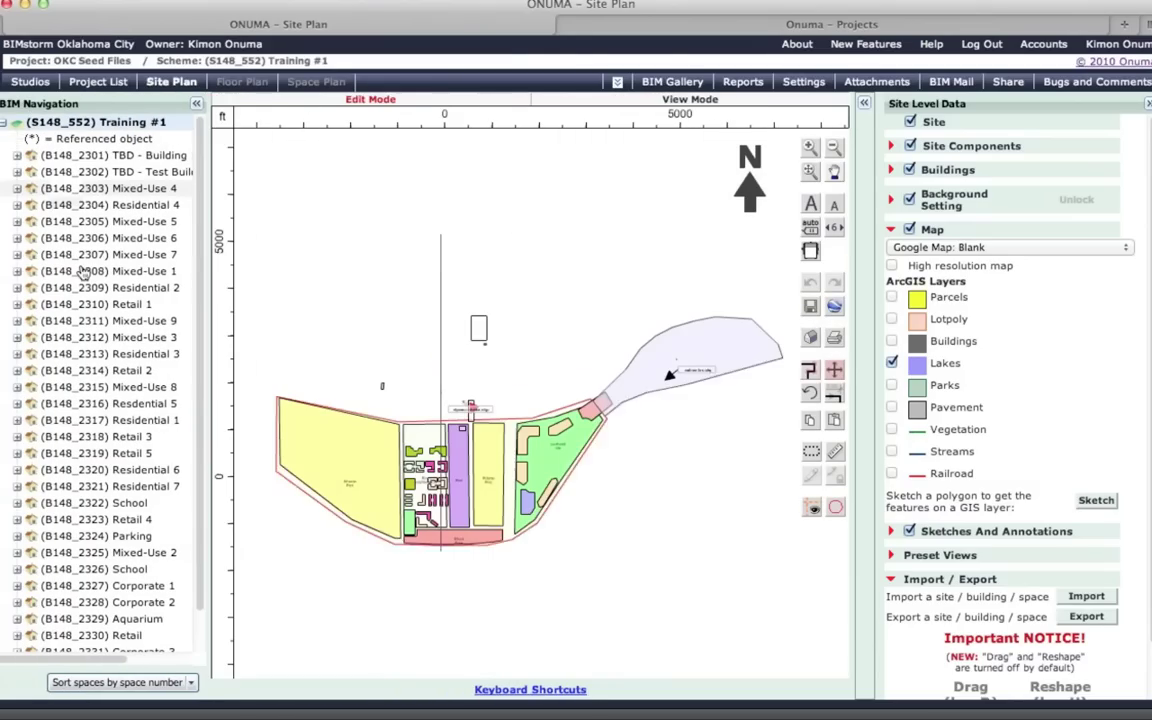
{"action": "left_click", "coordinate": [909, 146]}
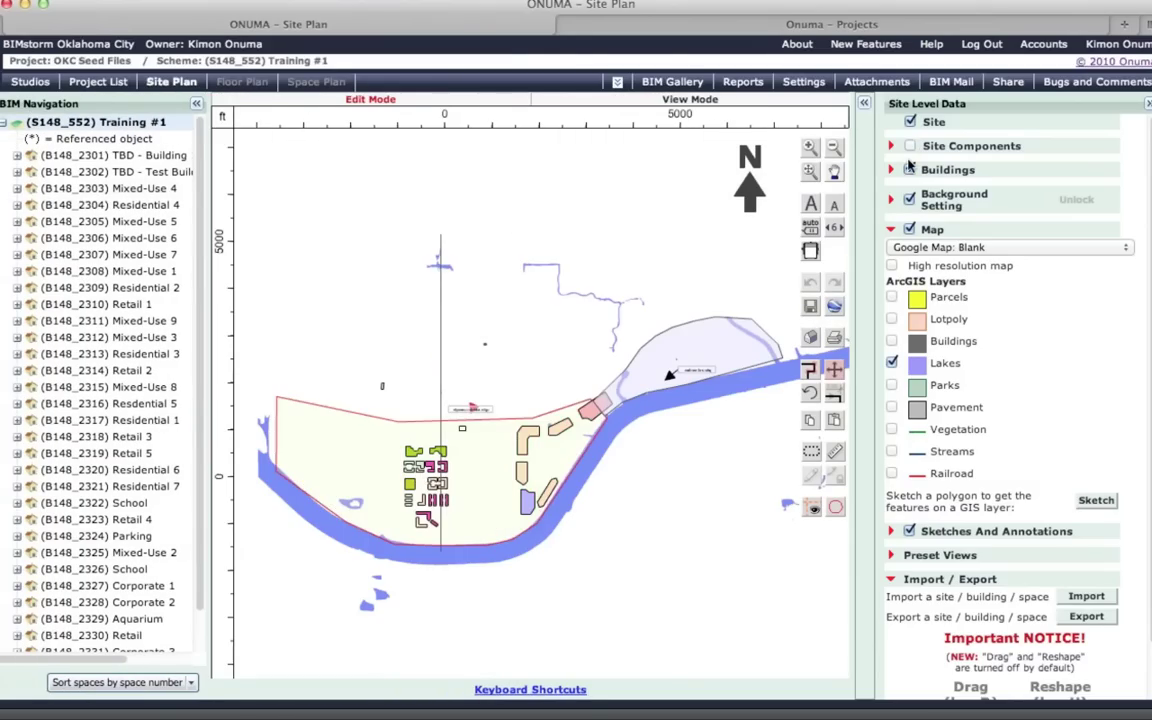
{"action": "left_click", "coordinate": [910, 122]}
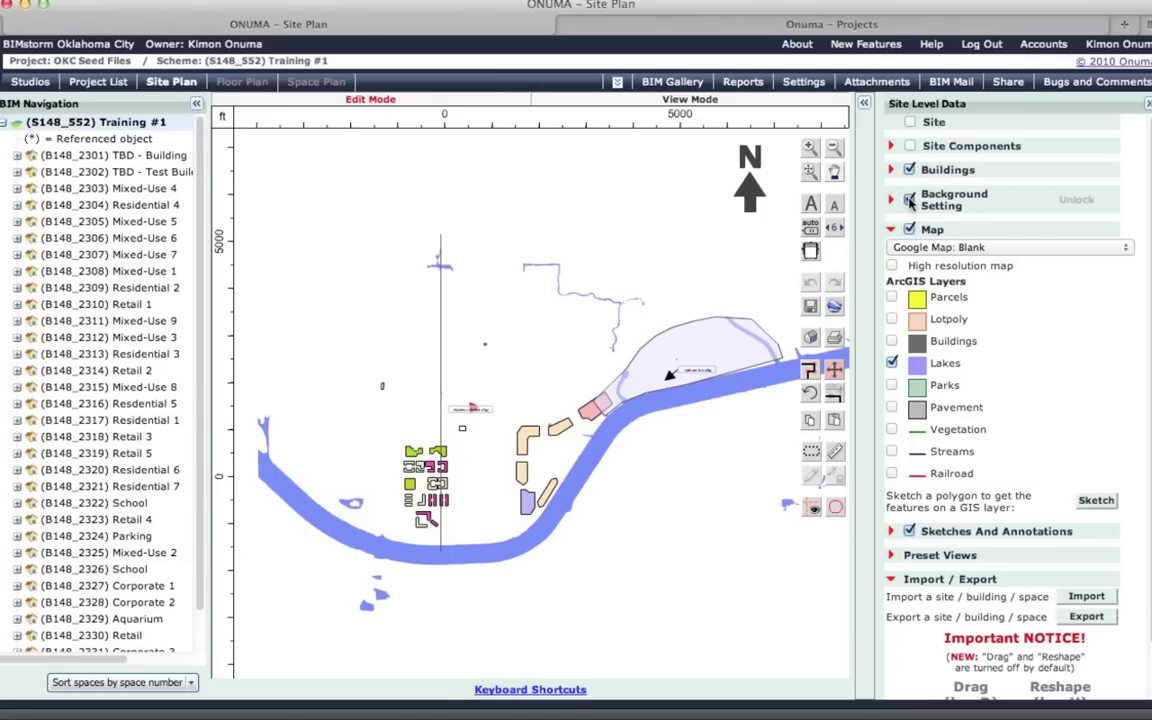
{"action": "left_click", "coordinate": [910, 200]}
{"action": "left_click", "coordinate": [910, 229]}
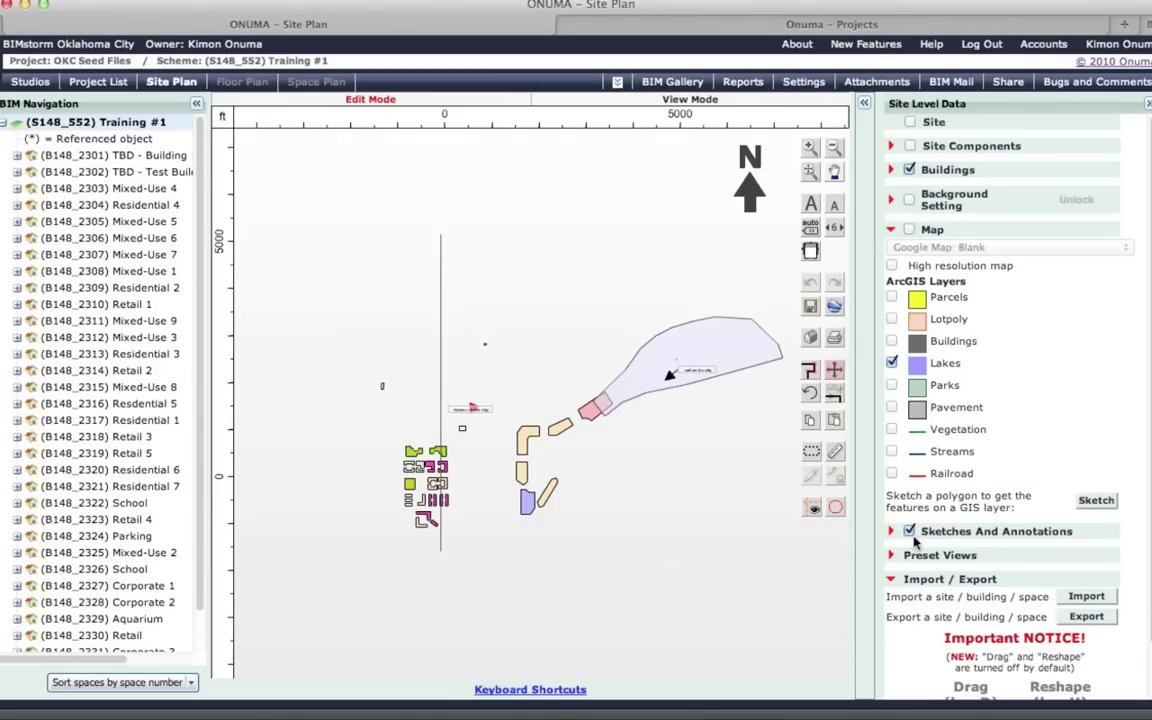
{"action": "left_click", "coordinate": [910, 531]}
Expand the Mixed-Use 8 building in the navigation tree to examine its floors and the spaces of Floor_002.
{"action": "scroll", "coordinate": [475, 465], "scroll_direction": "up", "scroll_amount": 3}
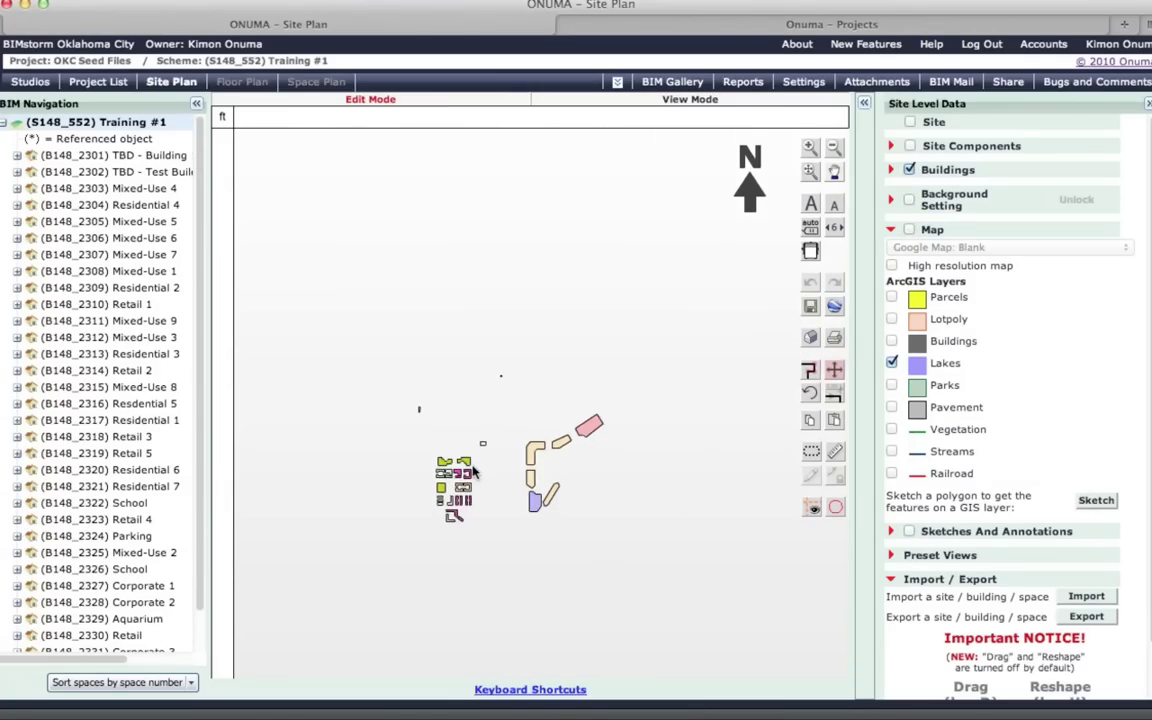
{"action": "scroll", "coordinate": [480, 456], "scroll_direction": "up", "scroll_amount": 5}
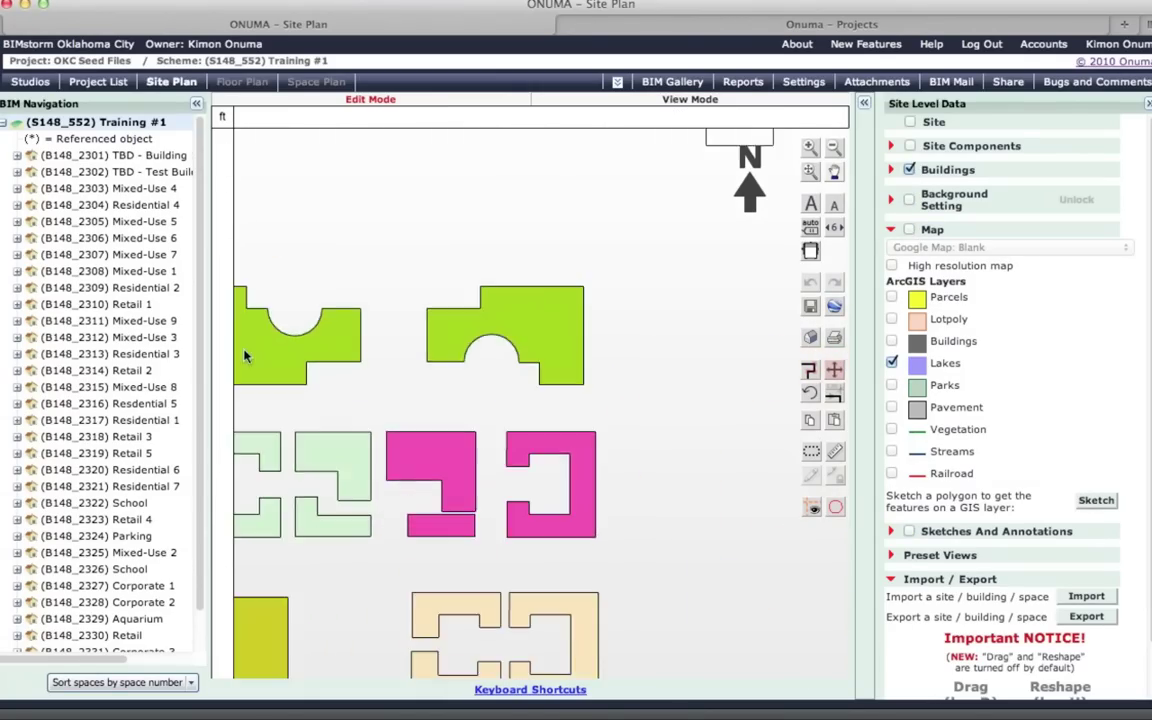
{"action": "left_click", "coordinate": [16, 388]}
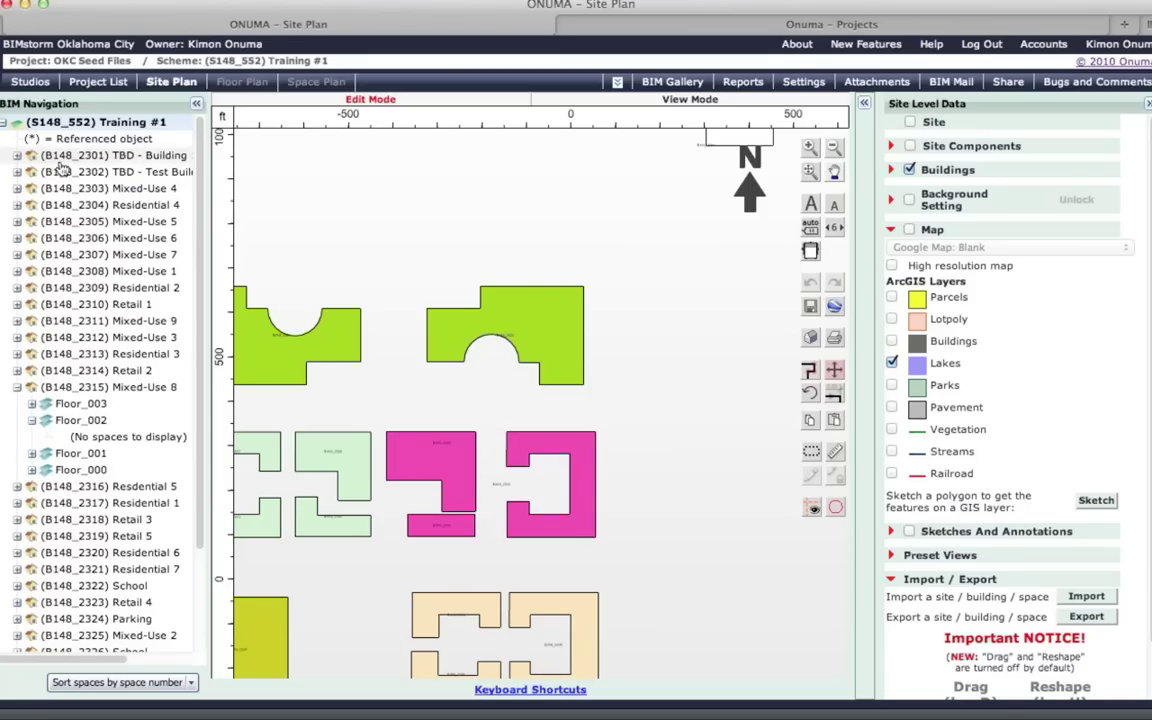
Show the site map again with the ArcGIS Buildings layer turned on alongside Lakes.
{"action": "scroll", "coordinate": [527, 270], "scroll_direction": "down", "scroll_amount": 3}
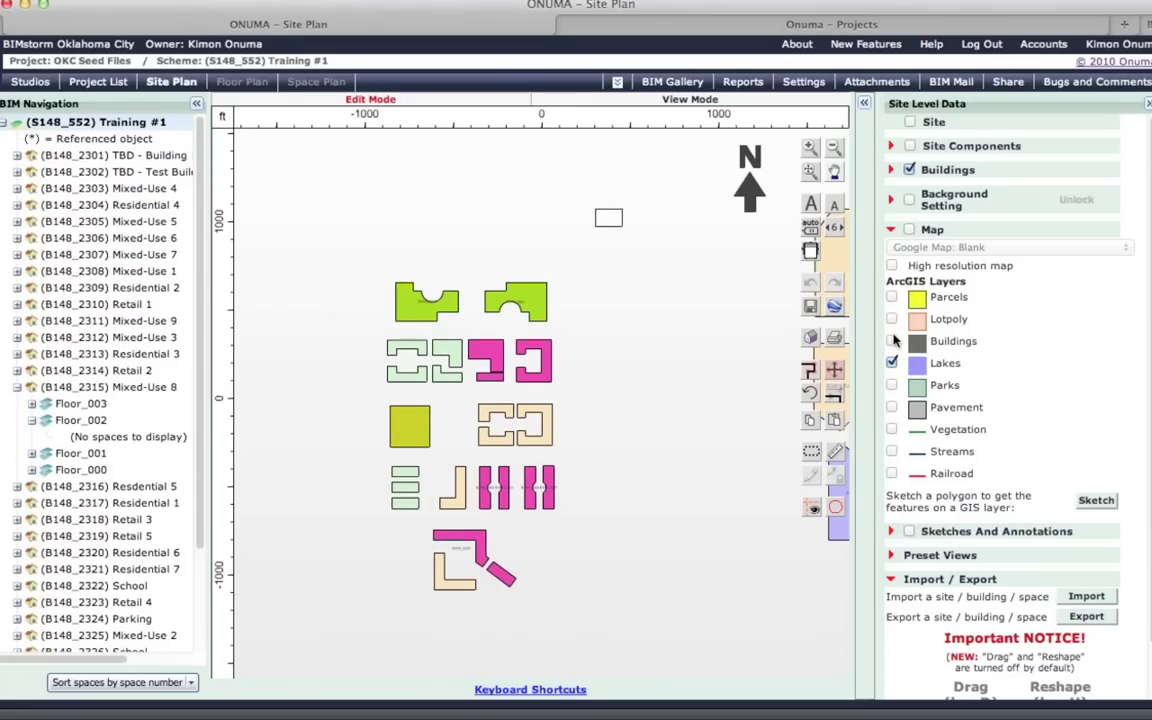
{"action": "left_click", "coordinate": [910, 230]}
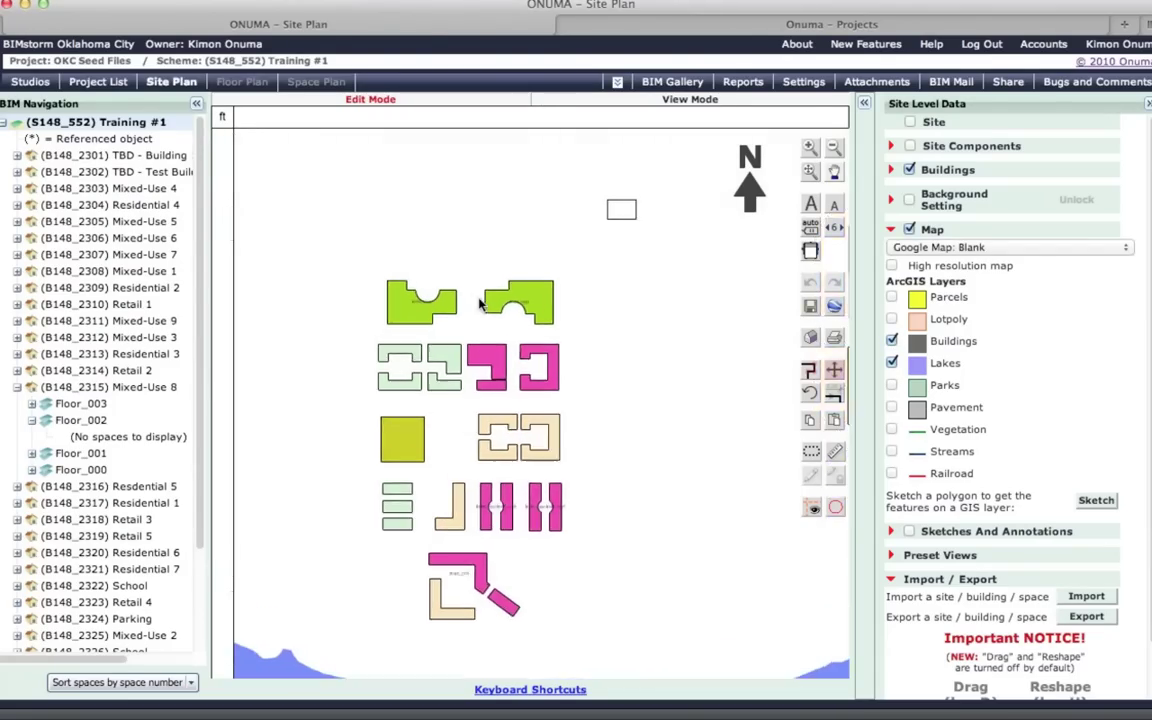
{"action": "scroll", "coordinate": [490, 307], "scroll_direction": "down", "scroll_amount": 3}
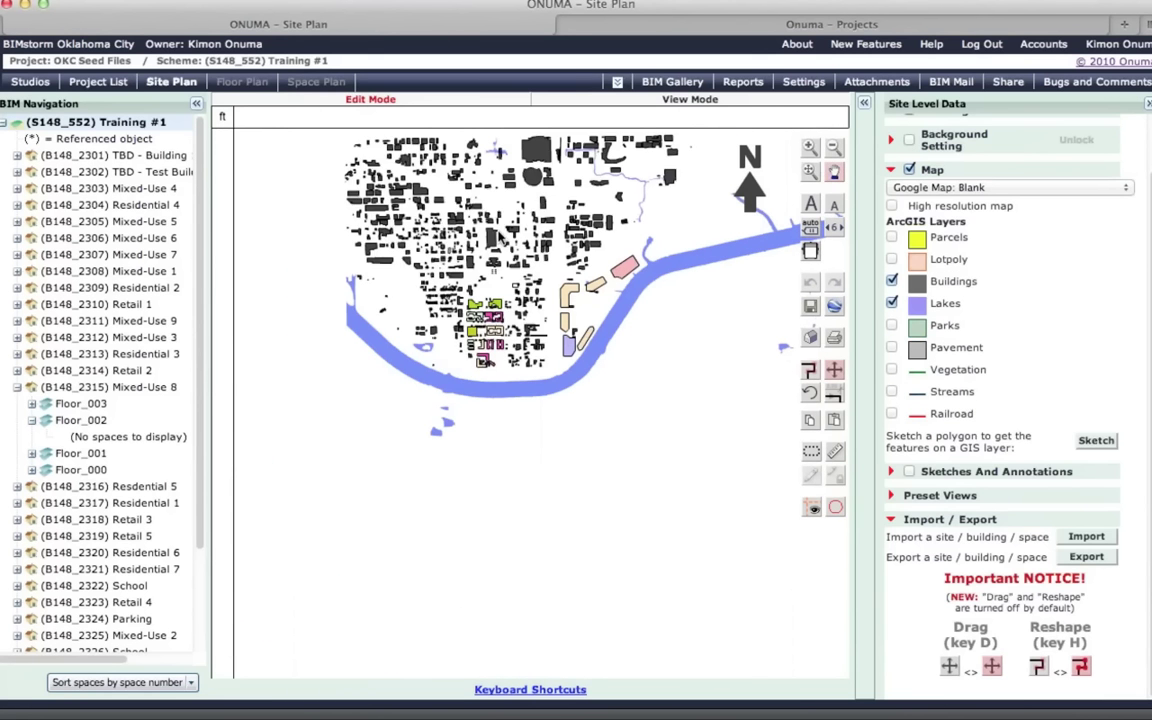
Sketch a GIS feature query polygon around the standalone building southeast of the round building on the site plan.
{"action": "left_click", "coordinate": [812, 172]}
{"action": "scroll", "coordinate": [639, 379], "scroll_direction": "up", "scroll_amount": 4}
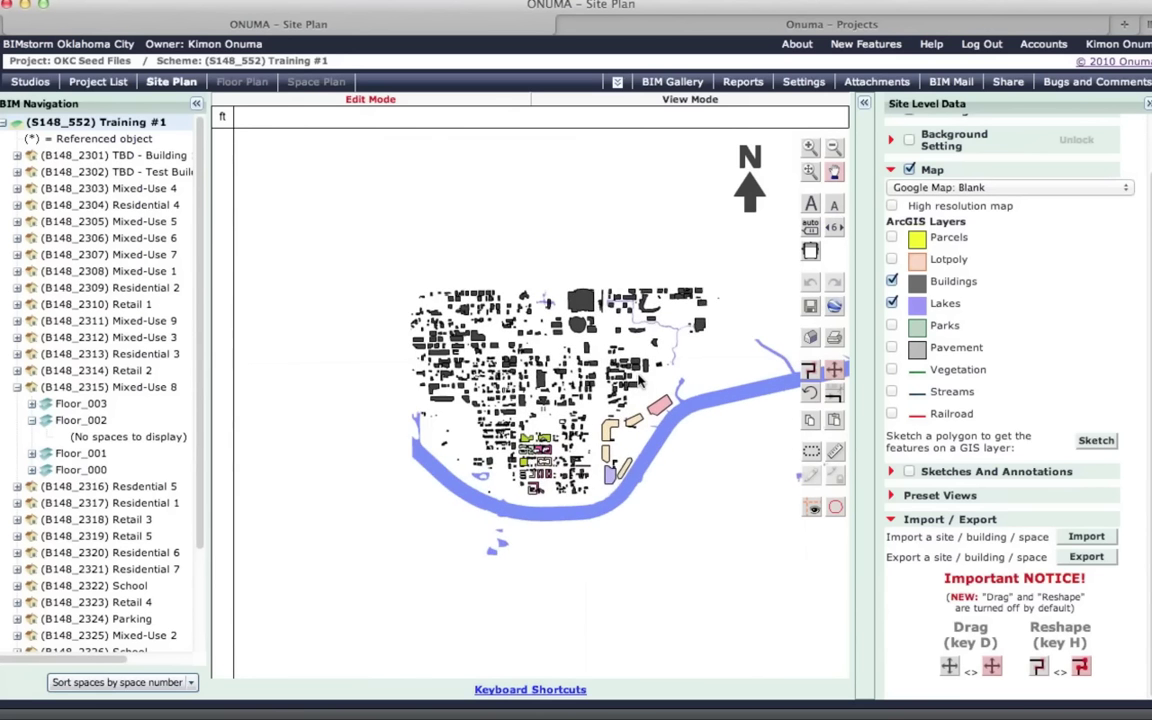
{"action": "scroll", "coordinate": [477, 257], "scroll_direction": "up", "scroll_amount": 1}
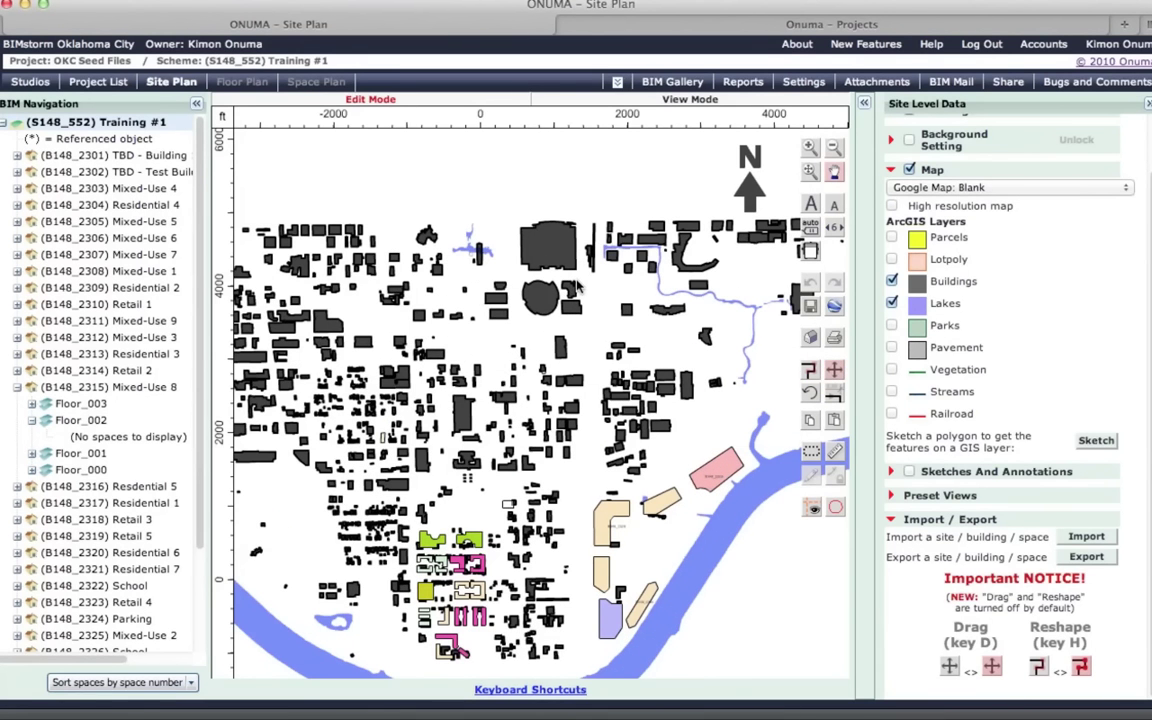
{"action": "scroll", "coordinate": [577, 287], "scroll_direction": "up", "scroll_amount": 1}
{"action": "scroll", "coordinate": [577, 287], "scroll_direction": "up", "scroll_amount": 1}
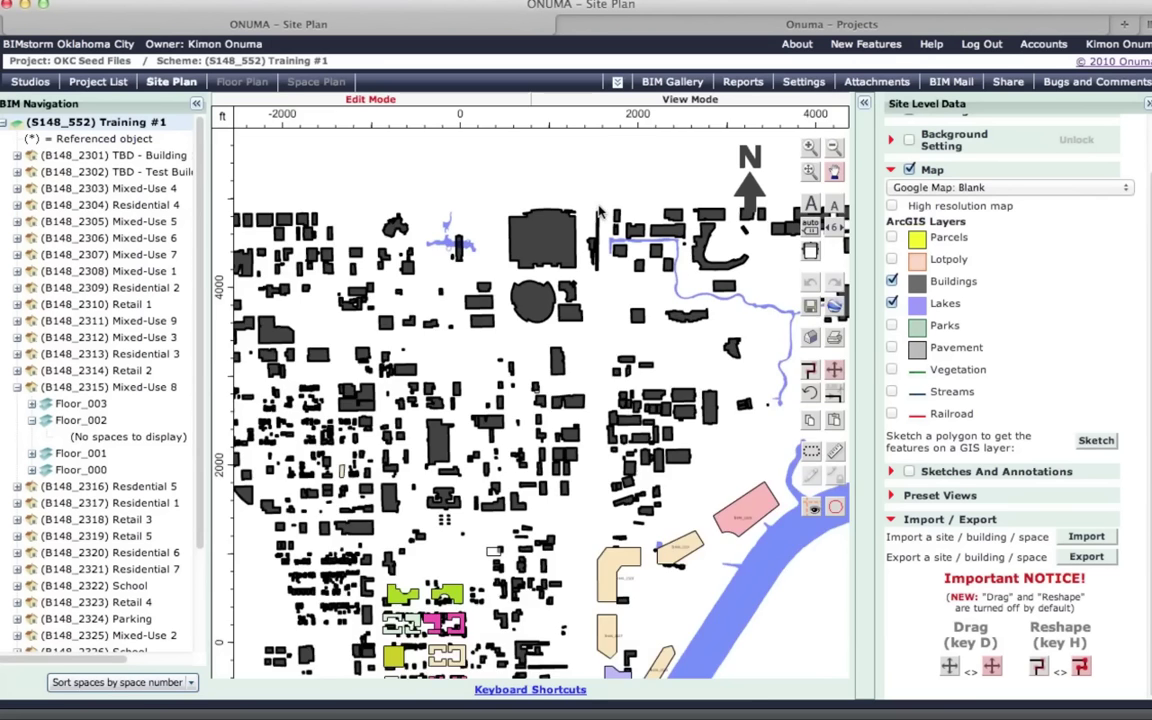
{"action": "scroll", "coordinate": [558, 377], "scroll_direction": "up", "scroll_amount": 3}
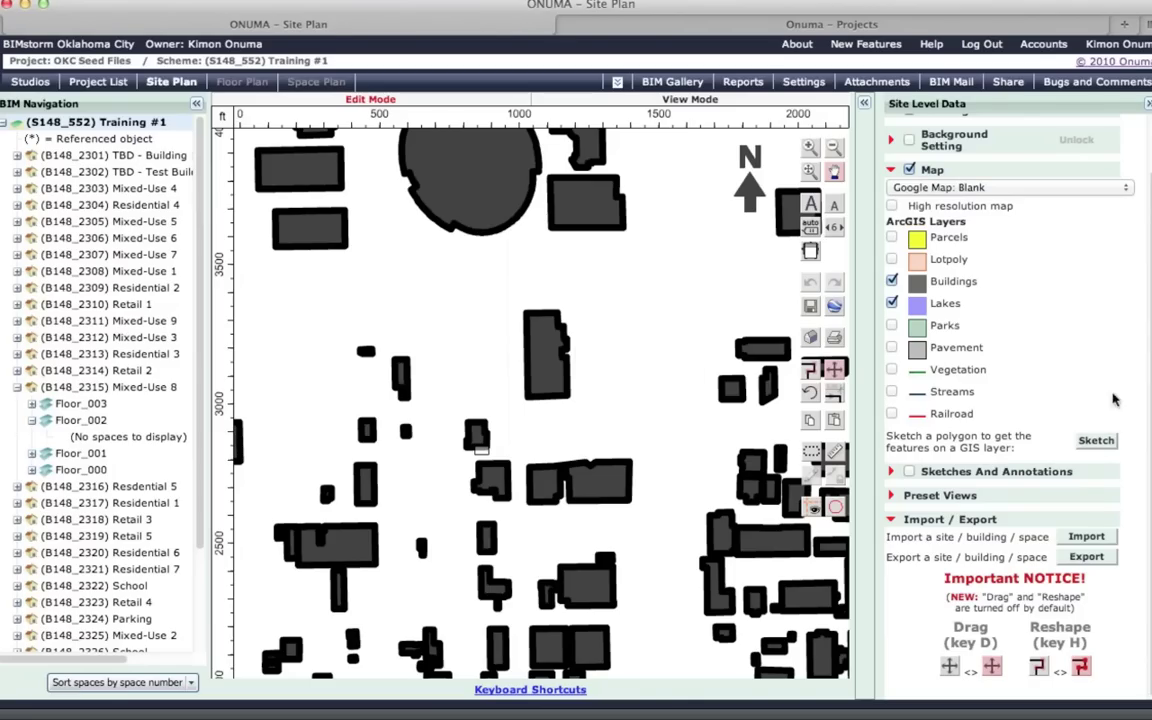
{"action": "left_click", "coordinate": [1096, 442]}
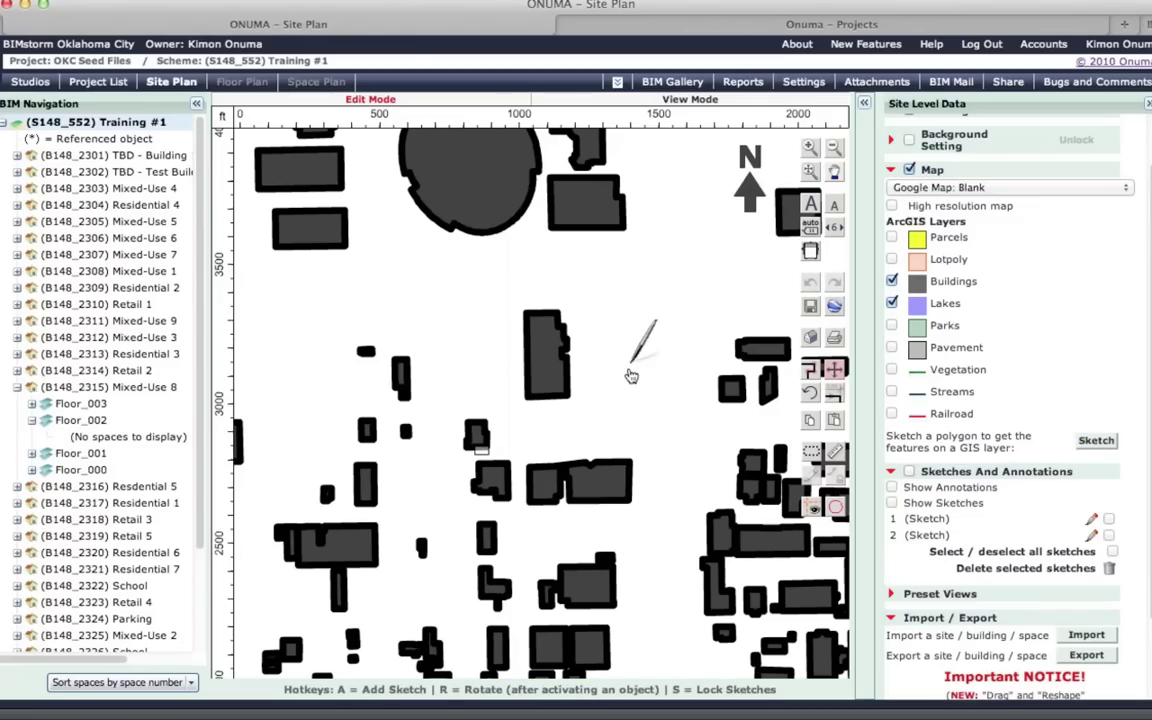
{"action": "left_click", "coordinate": [431, 345]}
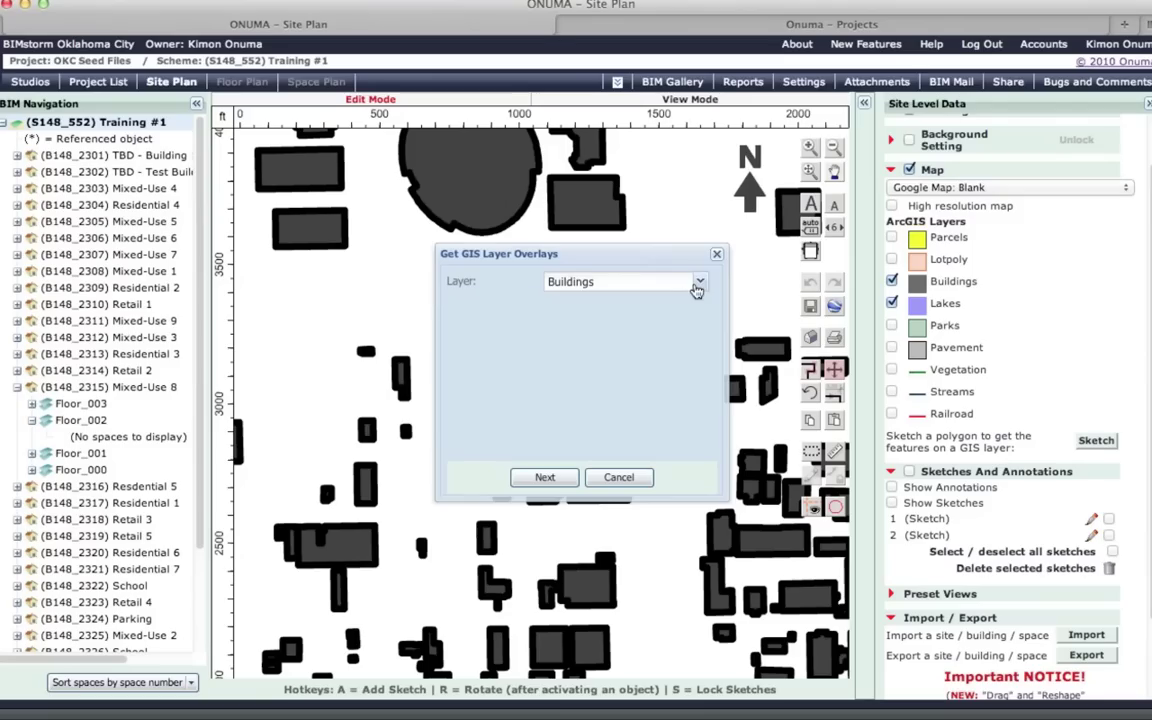
Retrieve the sketched area's features from the Buildings GIS layer and add them to the scheme as a Building.
{"action": "left_click", "coordinate": [690, 282]}
{"action": "left_click", "coordinate": [604, 304]}
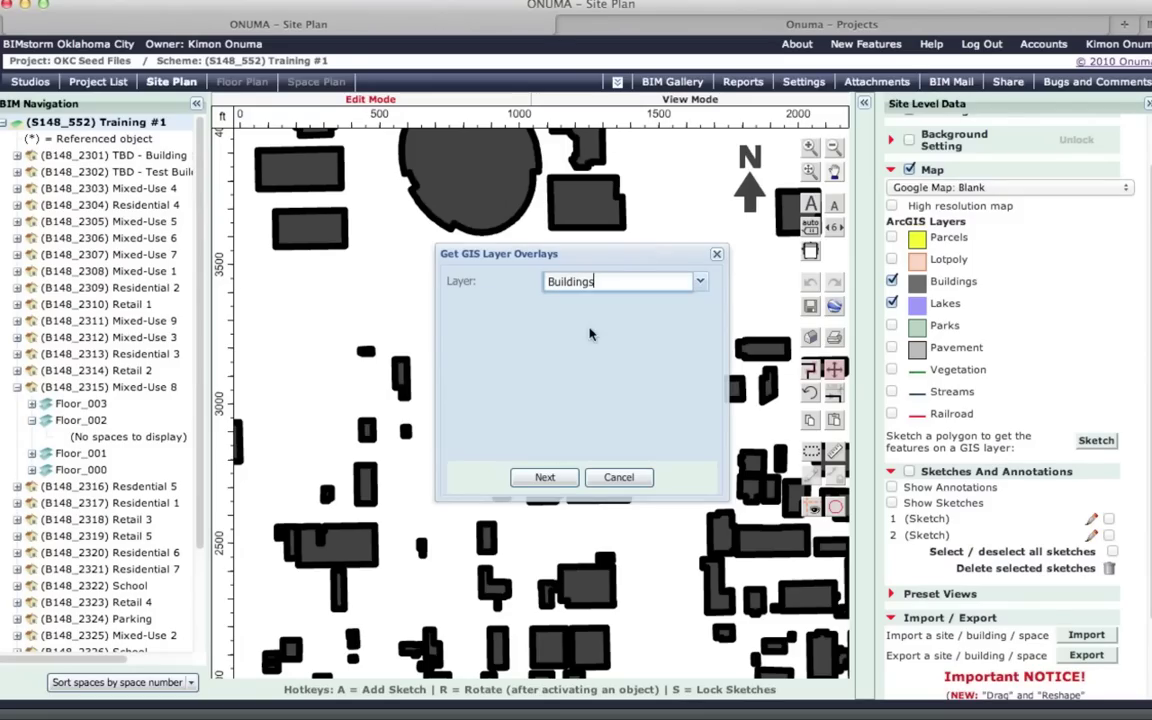
{"action": "left_click", "coordinate": [548, 477]}
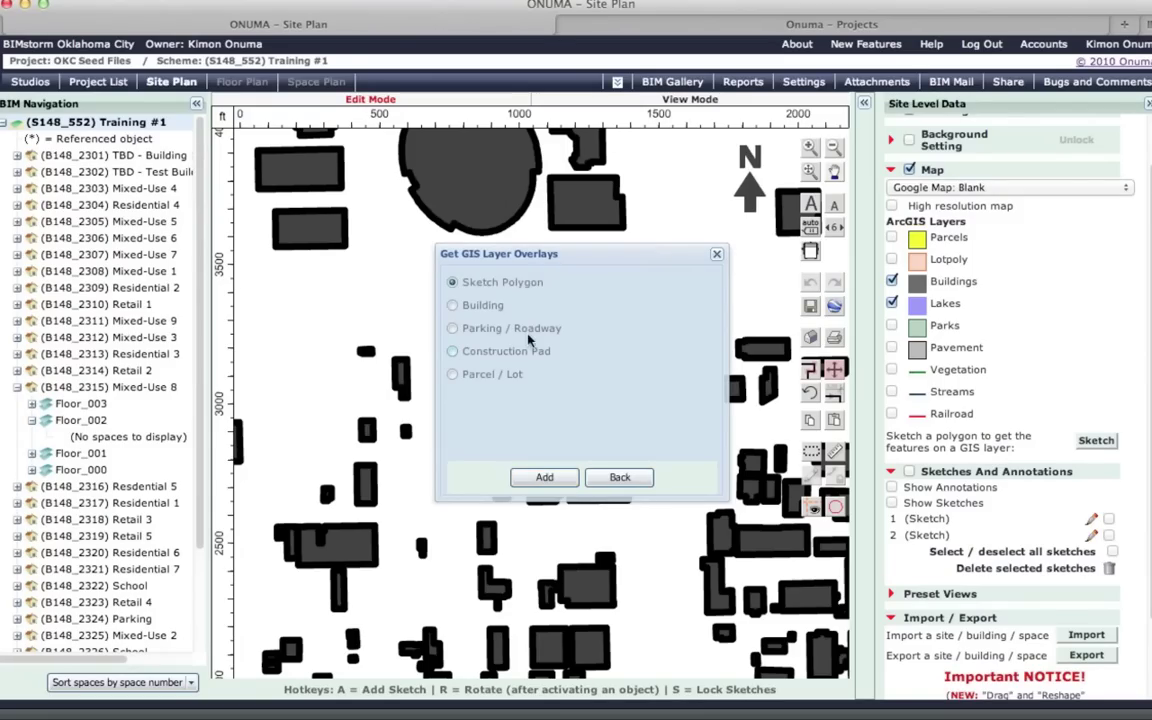
{"action": "left_click", "coordinate": [468, 305]}
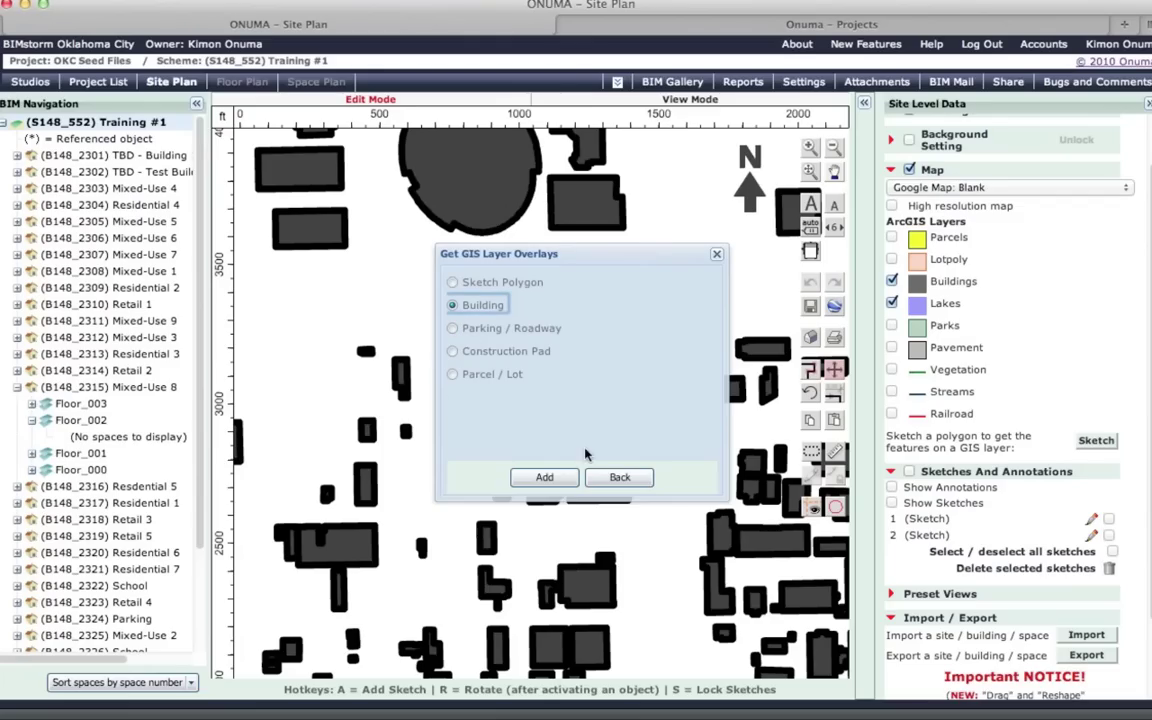
{"action": "left_click", "coordinate": [543, 479]}
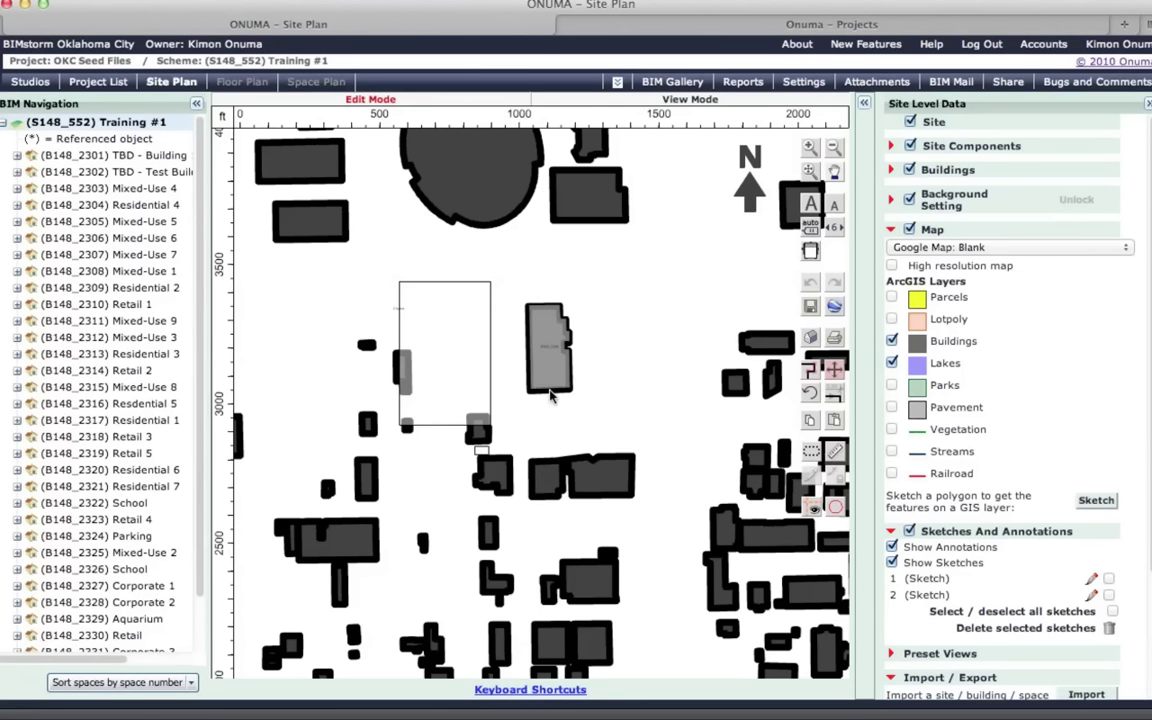
Hide the ArcGIS Buildings layer around the newly added building and enlarge the plan's label text by three increments.
{"action": "scroll", "coordinate": [548, 440], "scroll_direction": "down", "scroll_amount": 2}
{"action": "scroll", "coordinate": [553, 405], "scroll_direction": "down", "scroll_amount": 3}
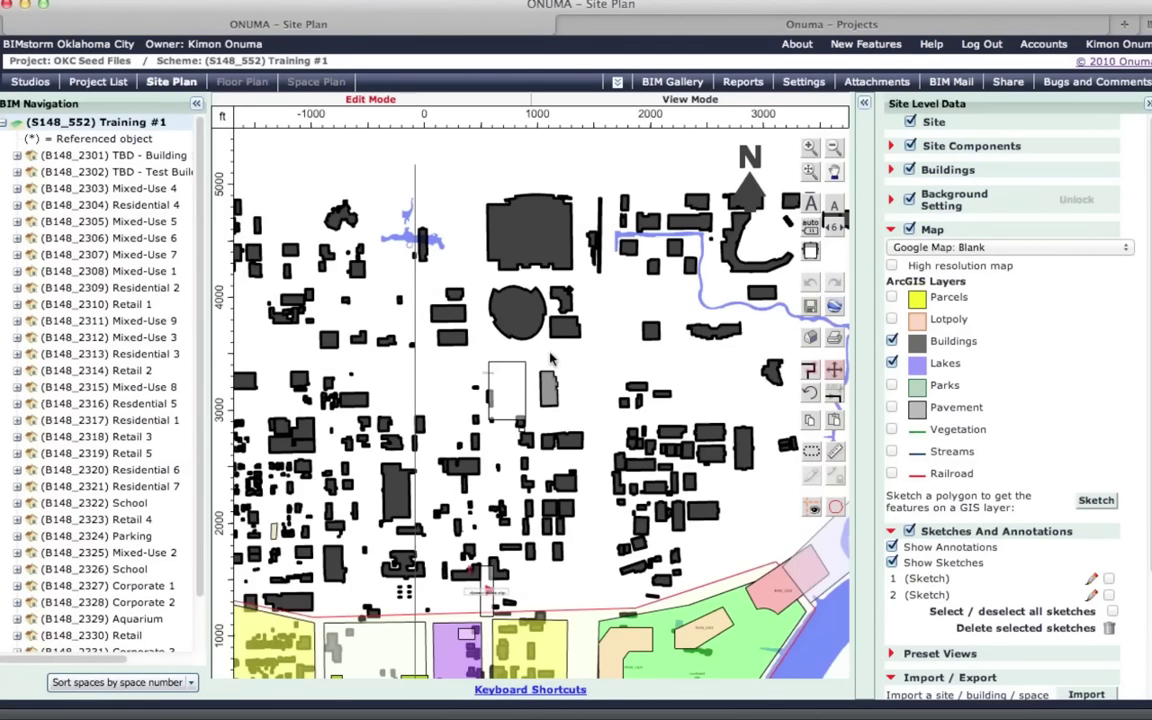
{"action": "scroll", "coordinate": [548, 360], "scroll_direction": "up", "scroll_amount": 3}
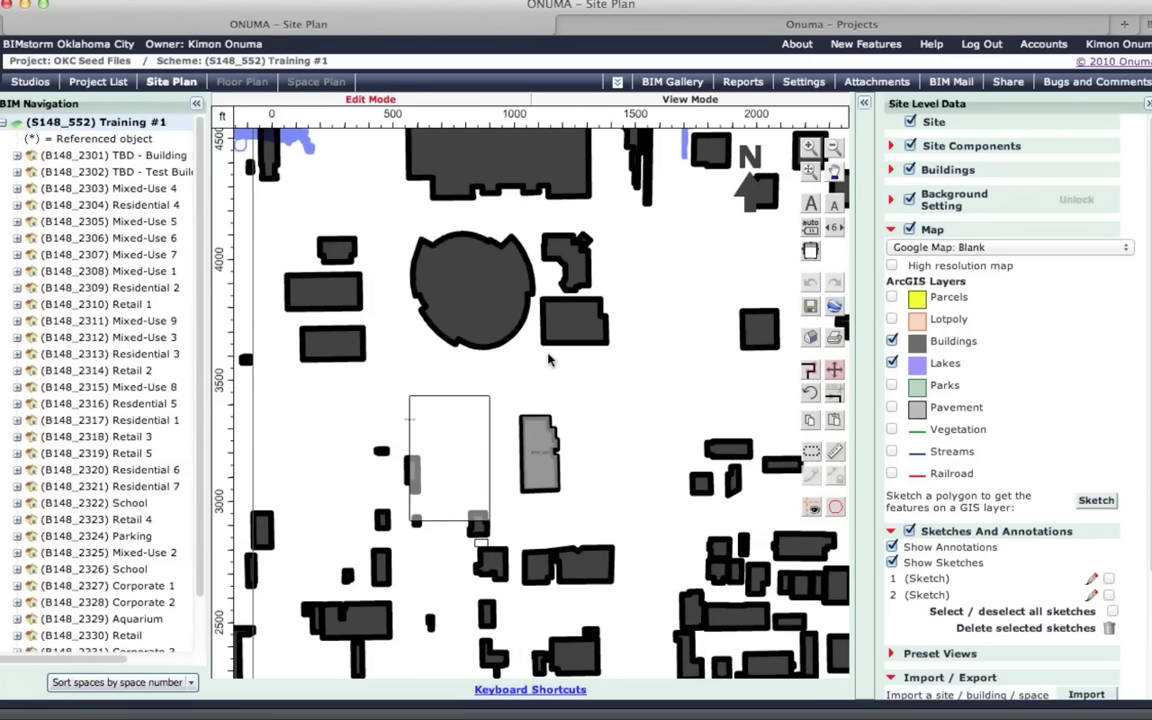
{"action": "scroll", "coordinate": [548, 376], "scroll_direction": "down", "scroll_amount": 3}
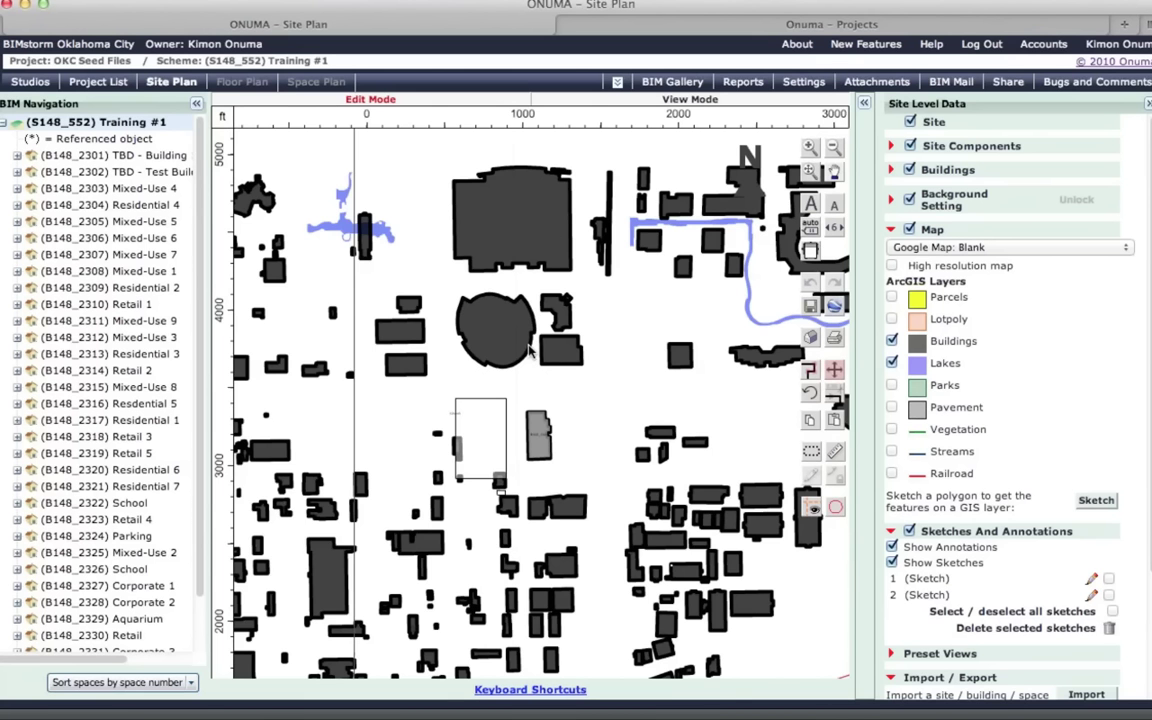
{"action": "scroll", "coordinate": [540, 456], "scroll_direction": "up", "scroll_amount": 5}
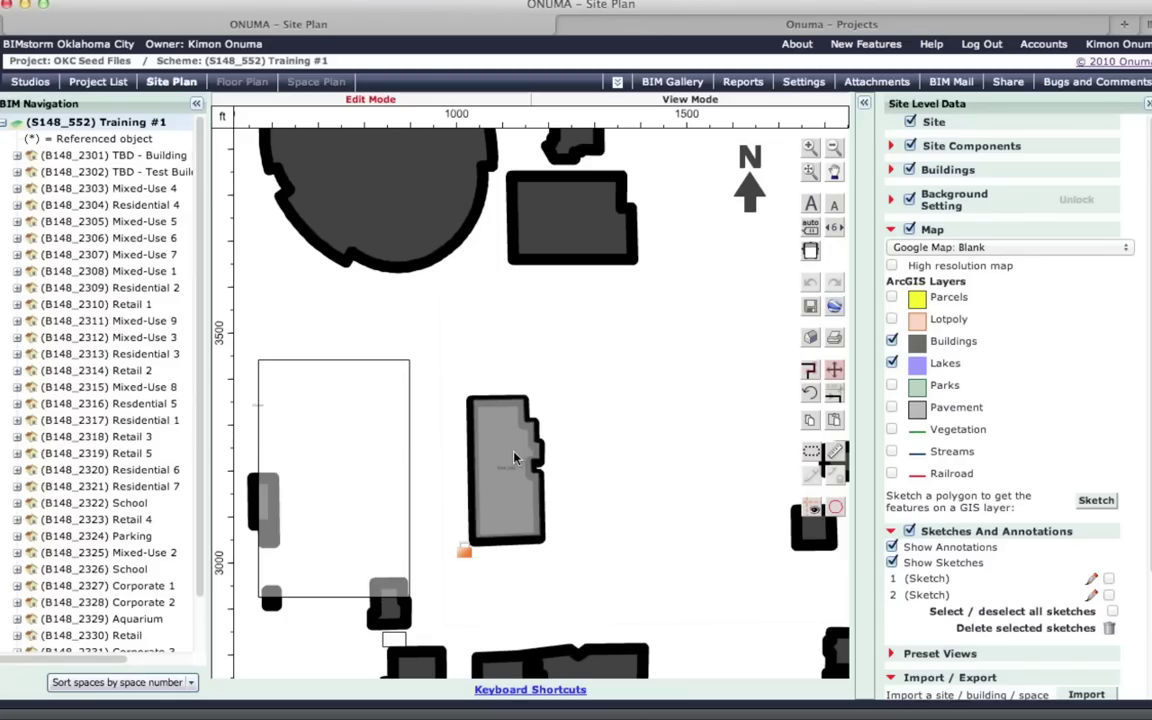
{"action": "left_click", "coordinate": [892, 341]}
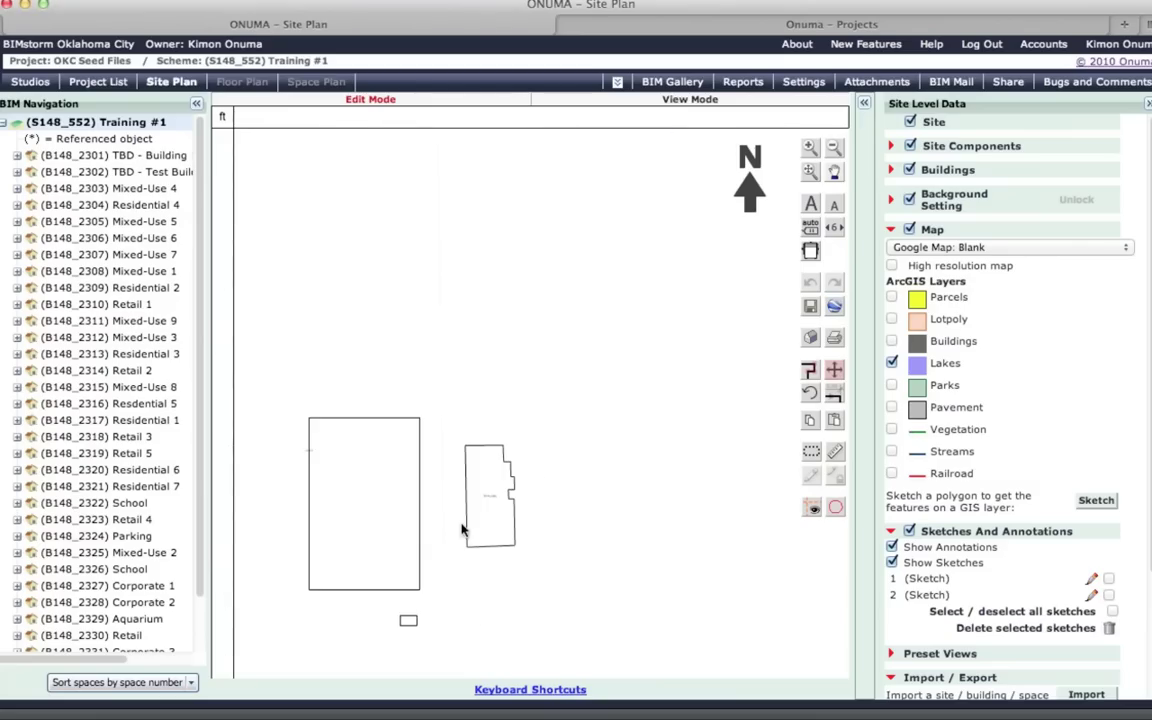
{"action": "scroll", "coordinate": [490, 517], "scroll_direction": "up", "scroll_amount": 3}
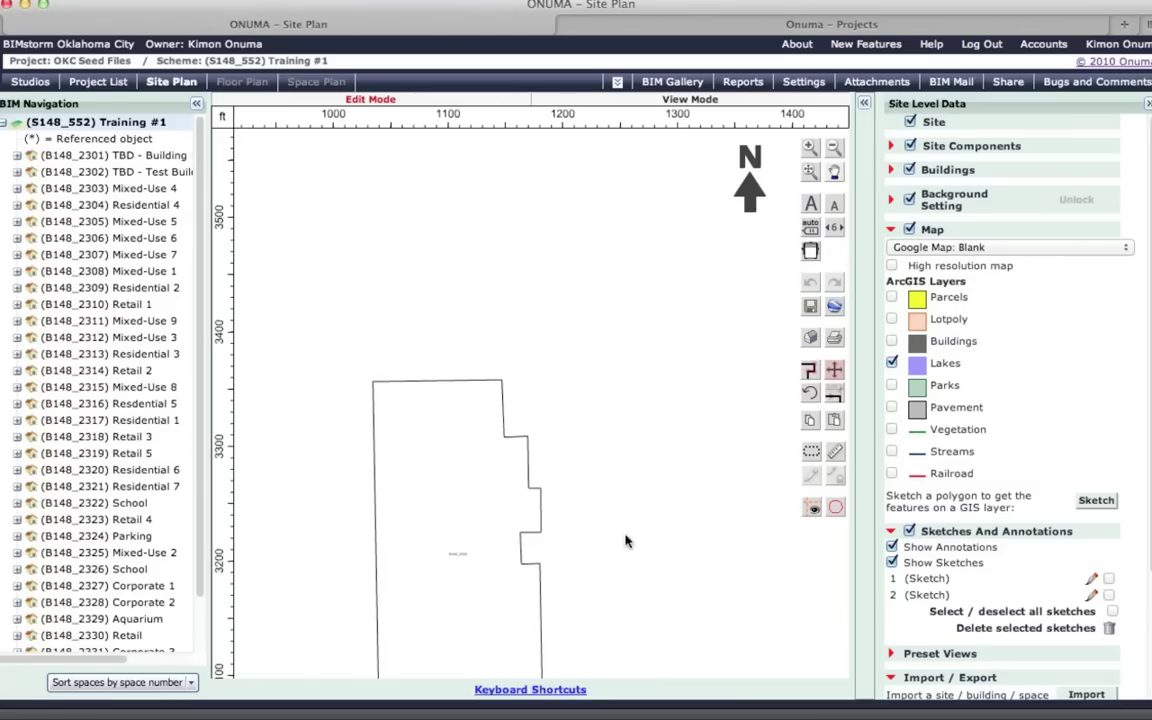
{"action": "left_click", "coordinate": [811, 205]}
{"action": "left_click", "coordinate": [811, 205]}
{"action": "left_click", "coordinate": [811, 205]}
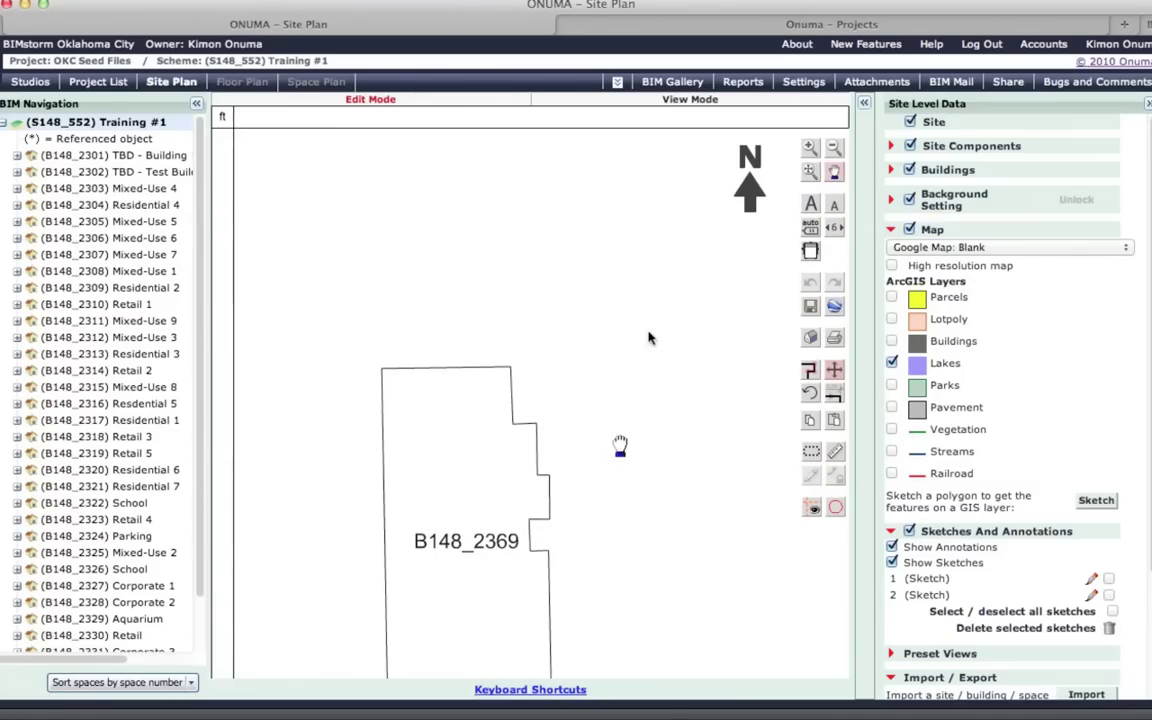
Color-code the site's buildings by Construction Status.
{"action": "left_click_drag", "start_coordinate": [648, 338], "coordinate": [730, 152]}
{"action": "left_click", "coordinate": [891, 170]}
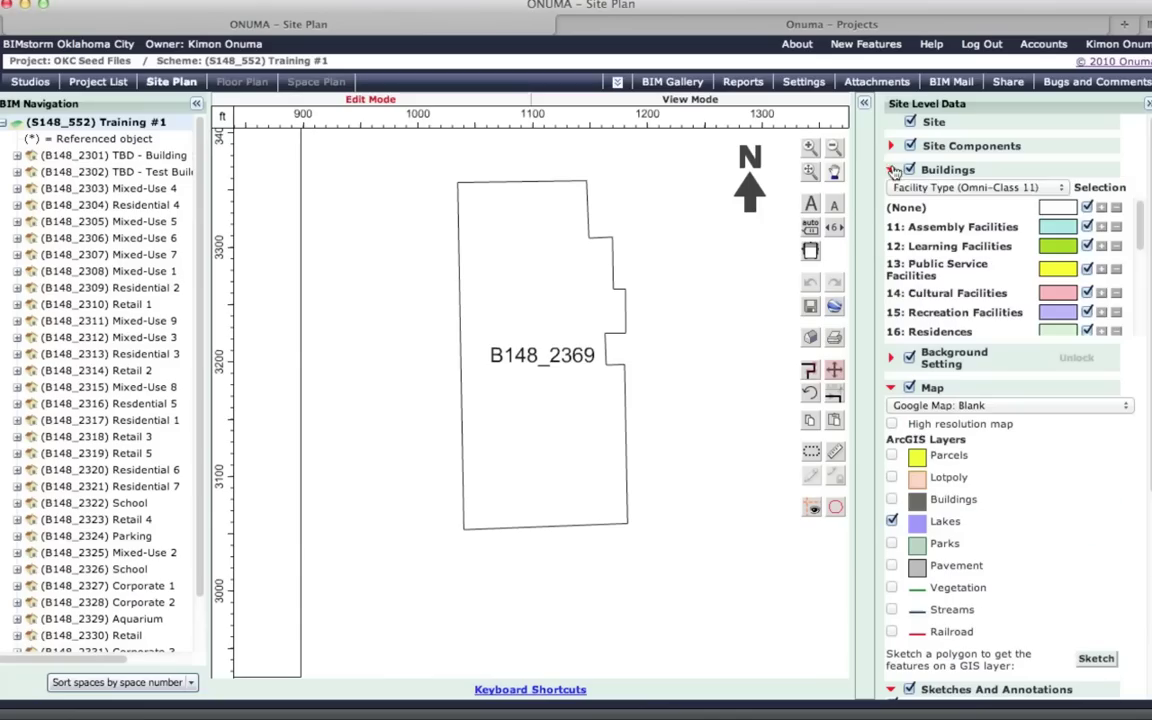
{"action": "left_click", "coordinate": [965, 187]}
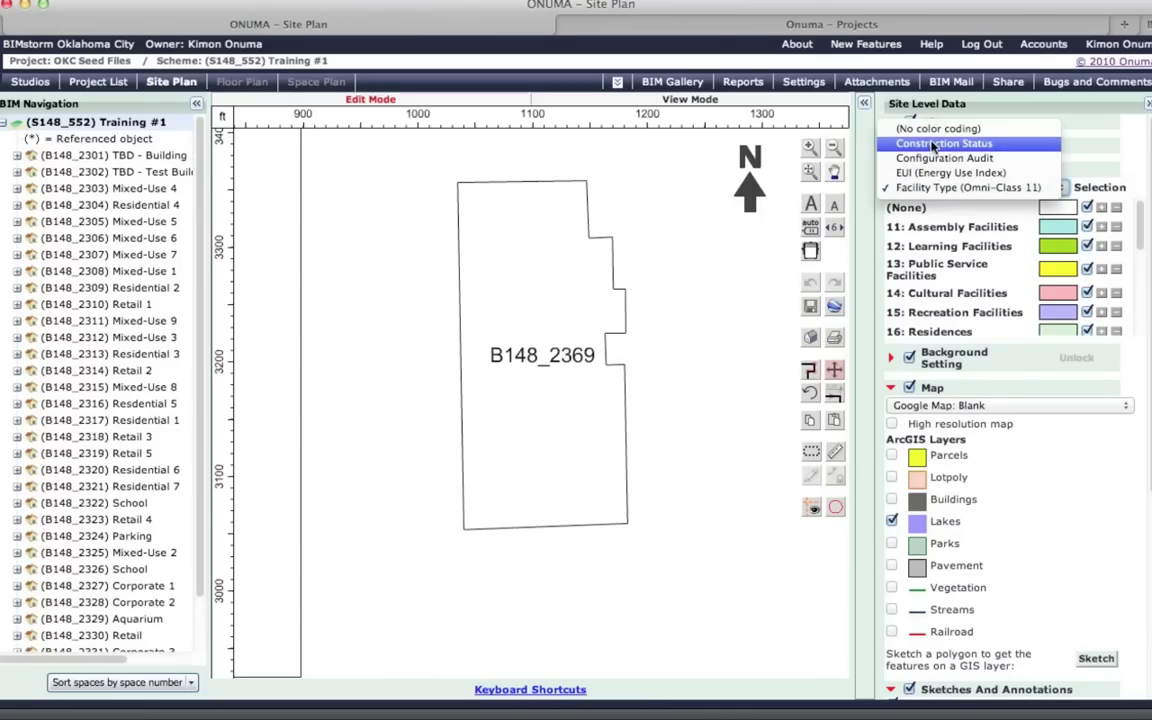
{"action": "key", "text": "Escape"}
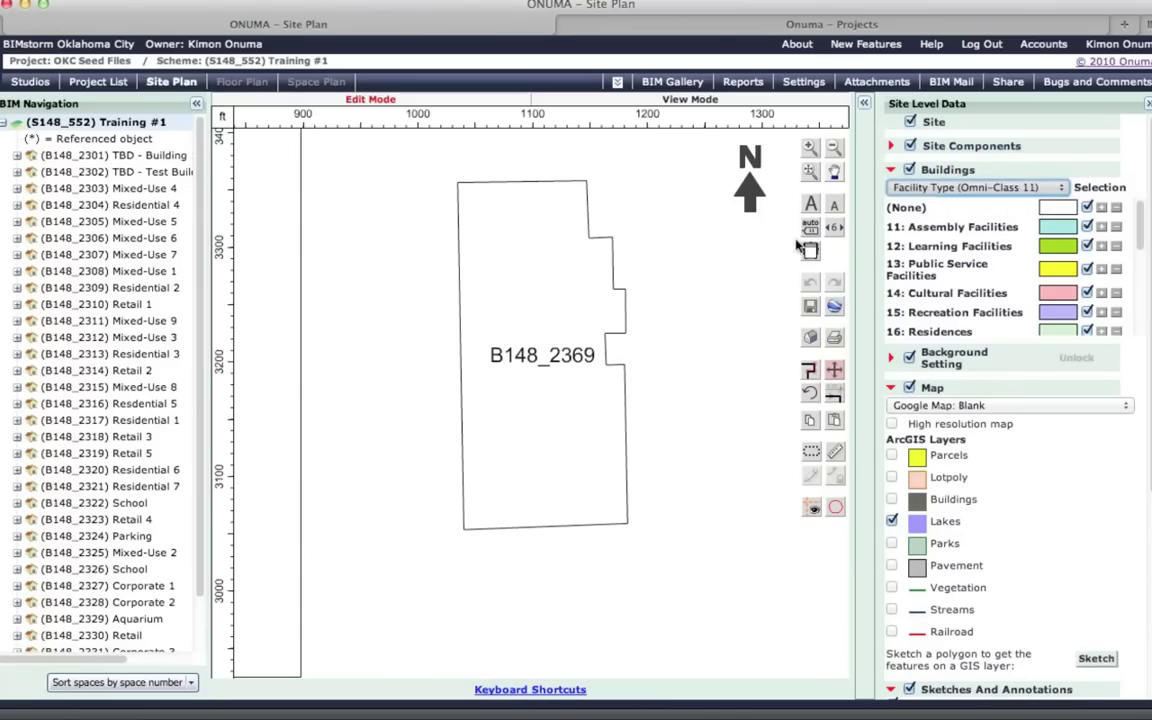
{"action": "key", "text": "Up"}
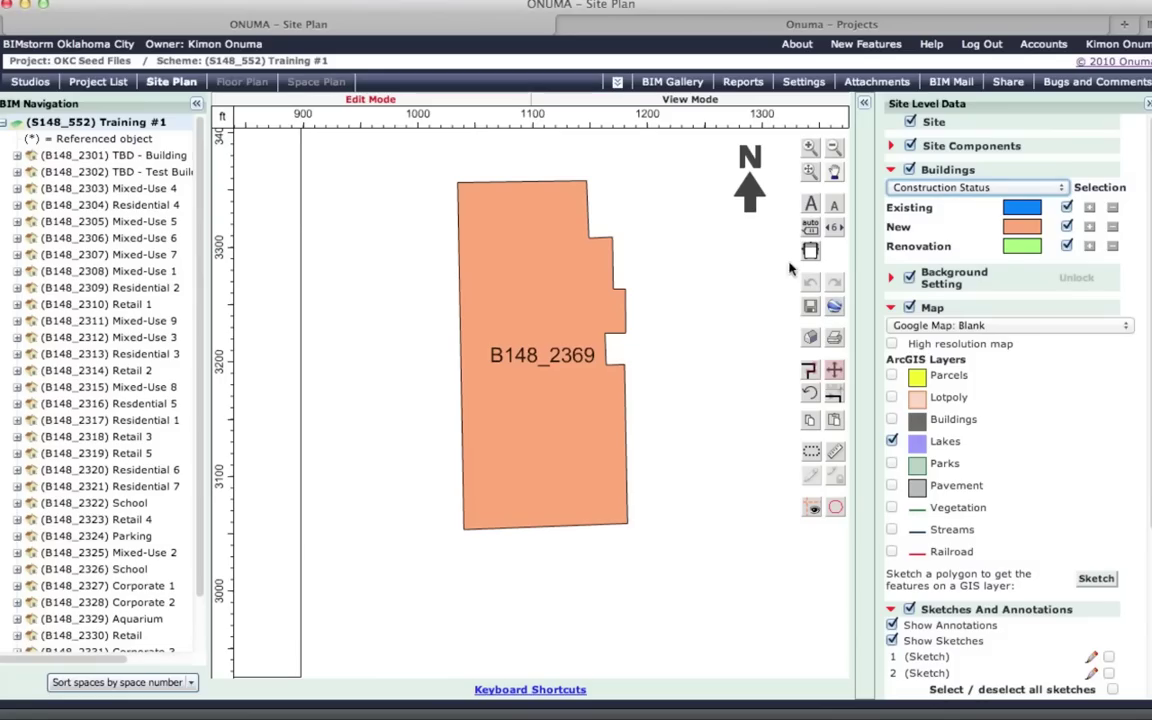
Unlock the new GIS building's settings, enter the name "Bank Building from GIS" and number 123, and discard the changes.
{"action": "left_click", "coordinate": [541, 277]}
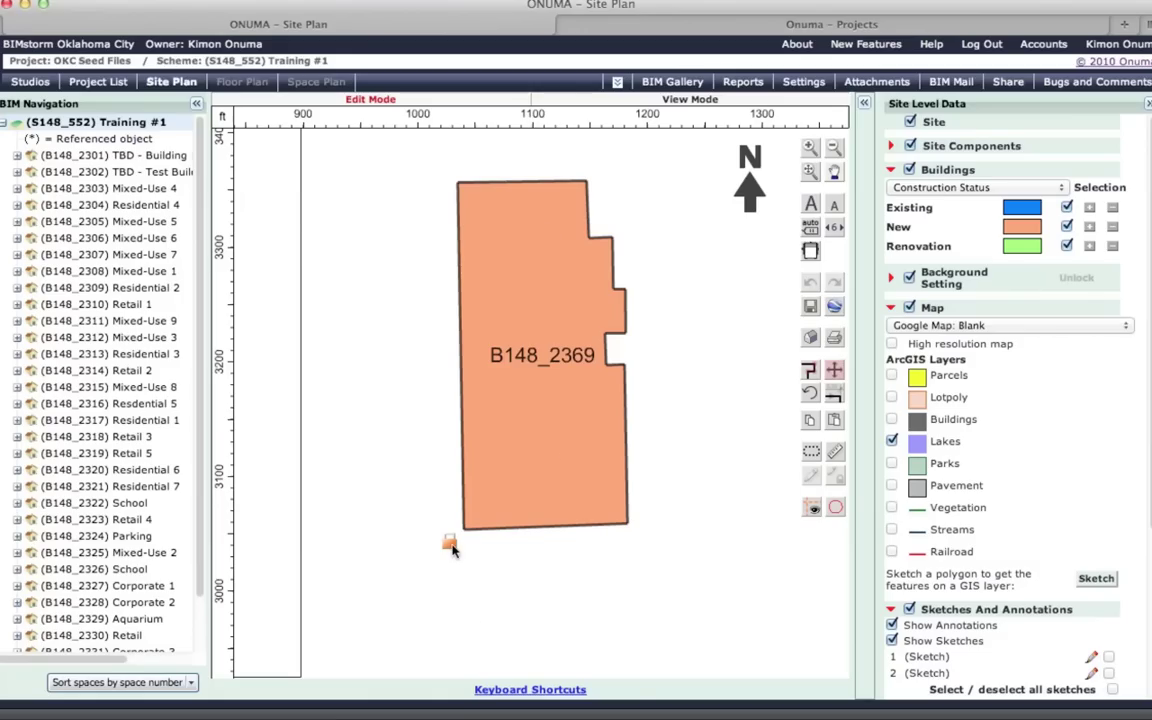
{"action": "double_click", "coordinate": [539, 435]}
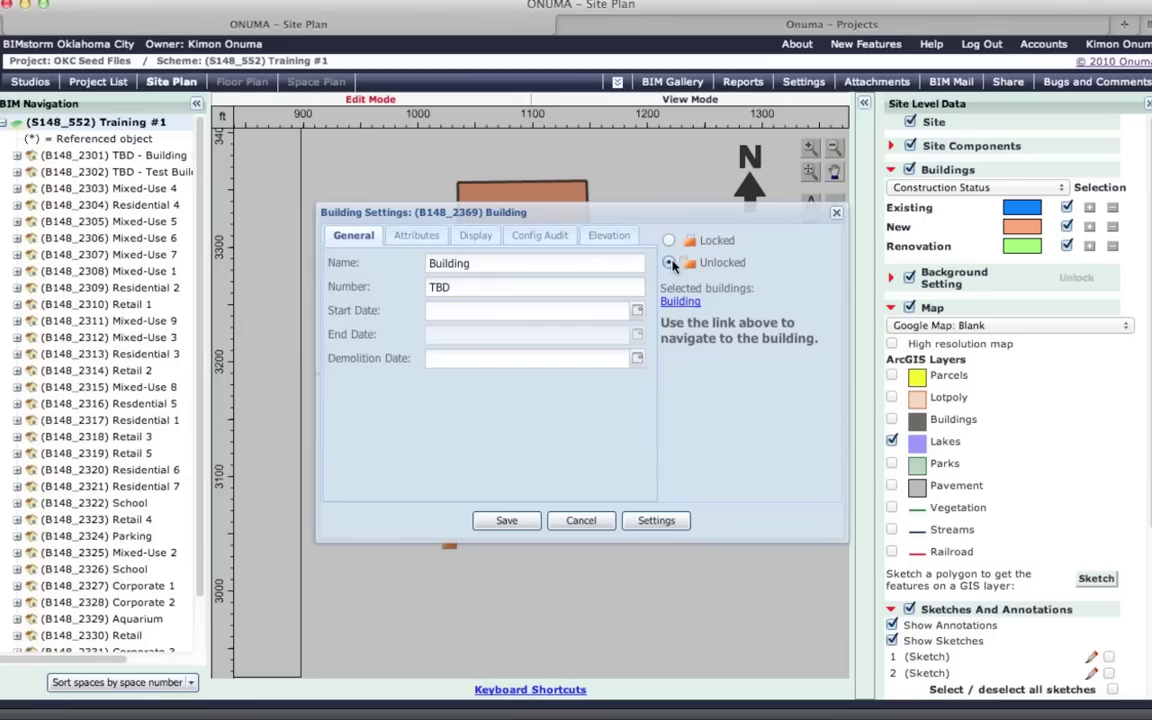
{"action": "double_click", "coordinate": [516, 263]}
{"action": "type", "text": "B"}
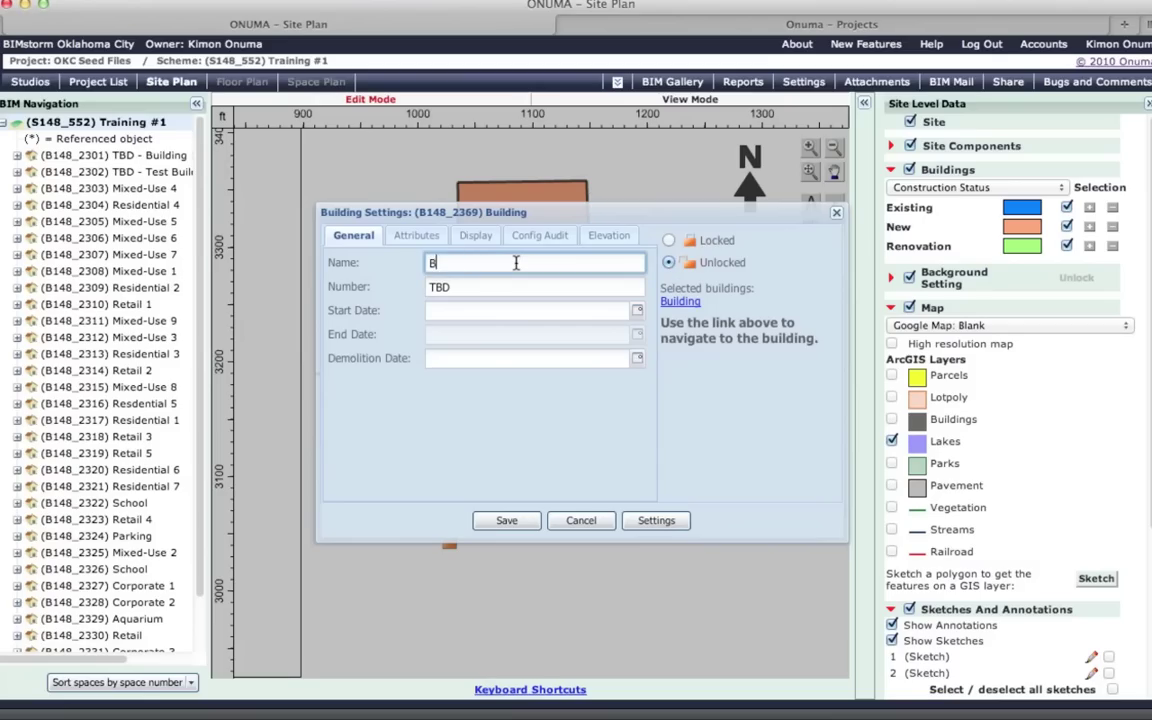
{"action": "key", "text": "BackSpace"}
{"action": "key", "text": "BackSpace"}
{"action": "key", "text": "BackSpace"}
{"action": "key", "text": "BackSpace"}
{"action": "key", "text": "BackSpace"}
{"action": "type", "text": "Bank Building from GIS"}
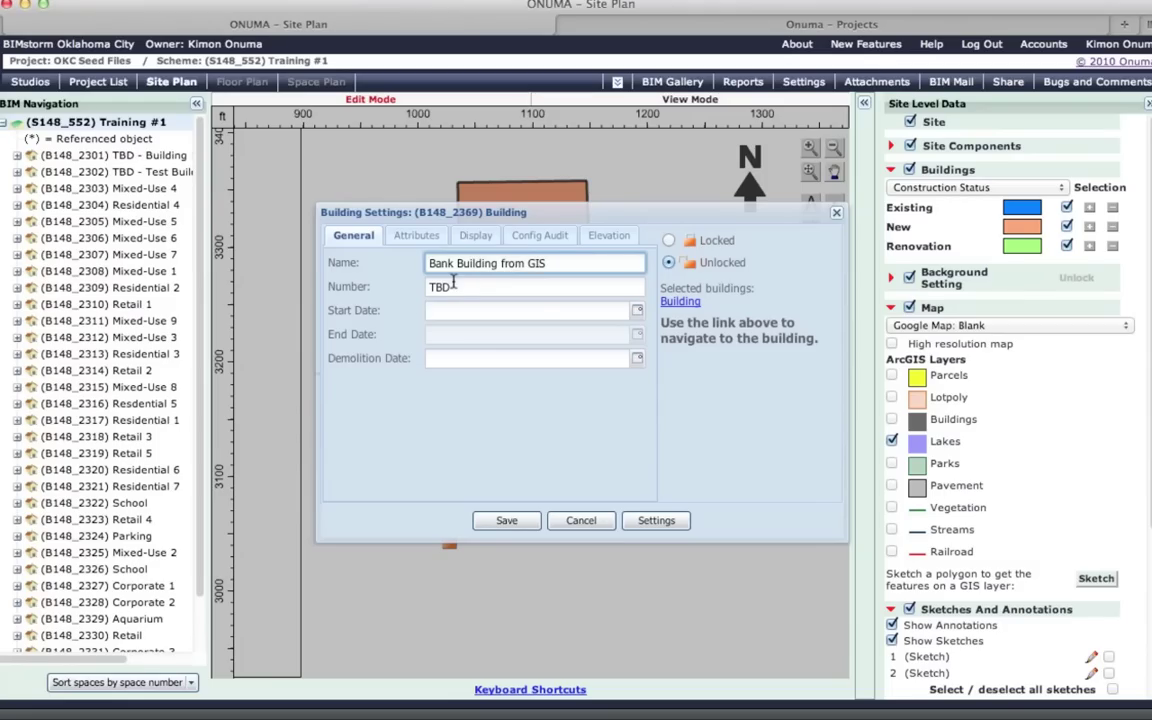
{"action": "key", "text": "Tab"}
{"action": "type", "text": "123"}
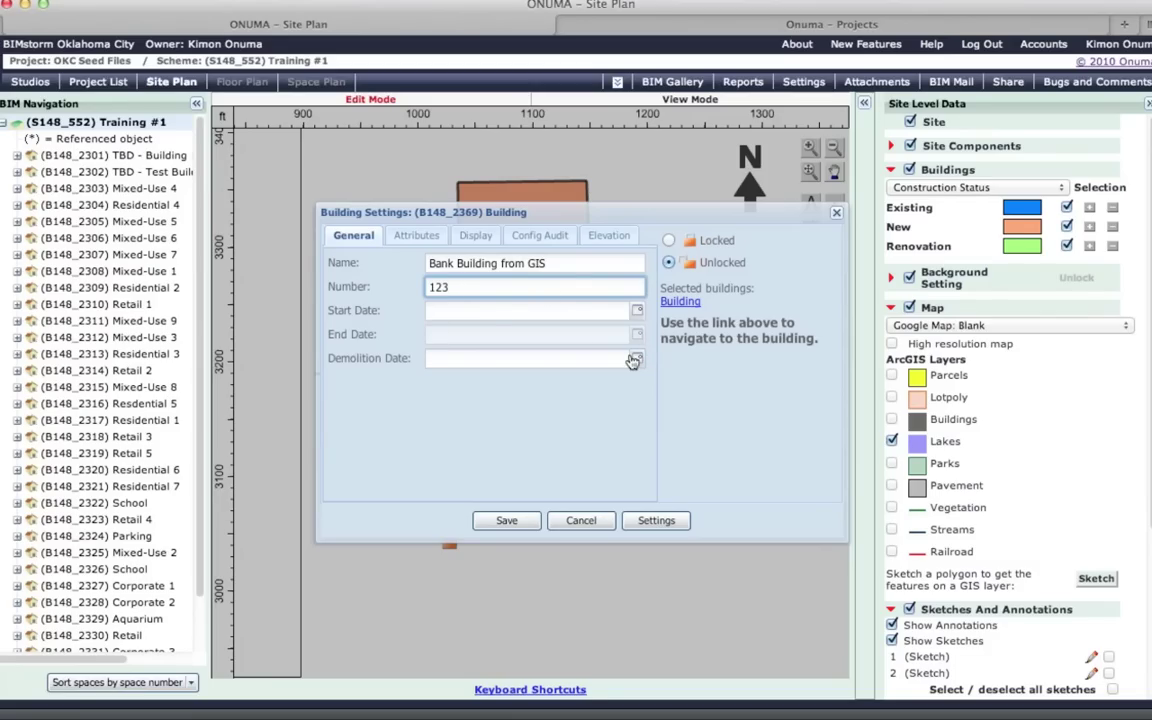
{"action": "left_click", "coordinate": [637, 314]}
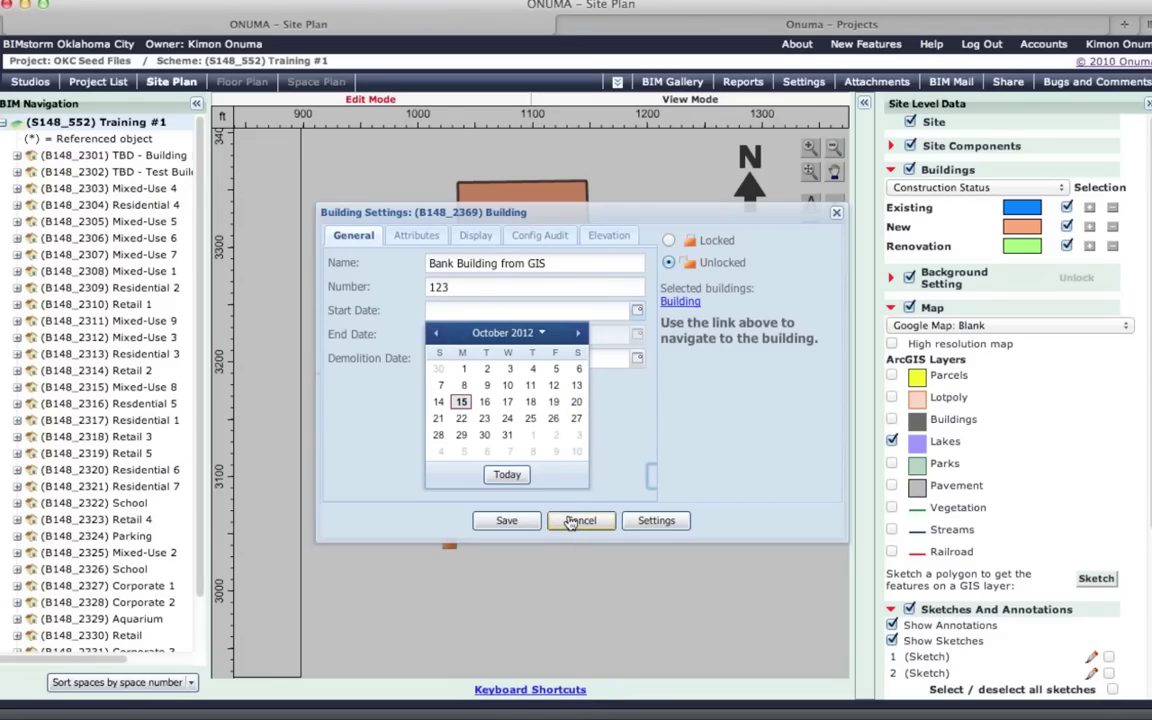
{"action": "left_click", "coordinate": [571, 522]}
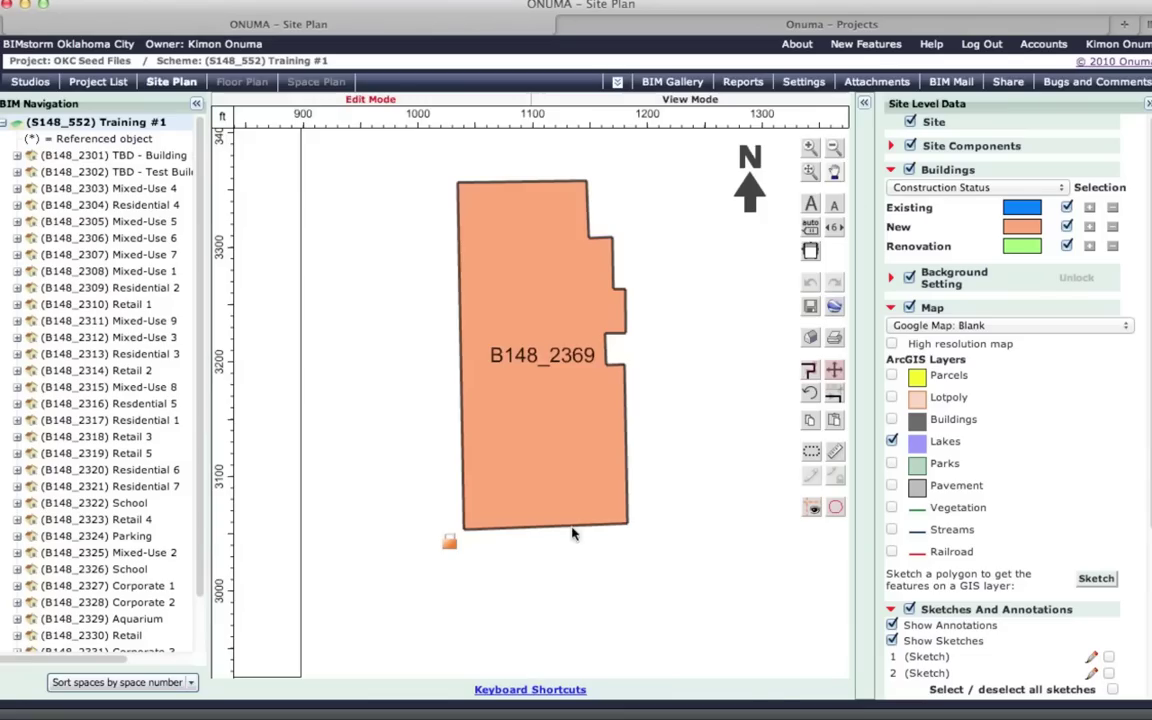
Unlock the GIS building's settings and choose Construction Status Existing and Facility Type 17: Commercial Facilities without saving.
{"action": "double_click", "coordinate": [553, 410]}
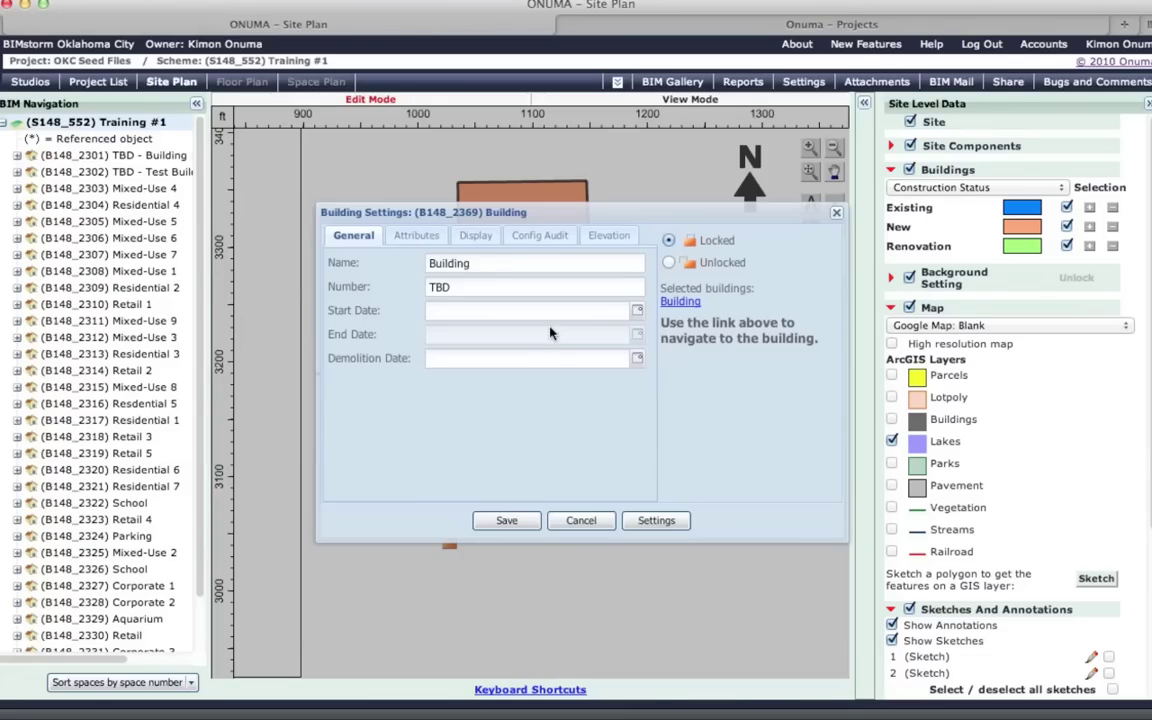
{"action": "left_click", "coordinate": [669, 263]}
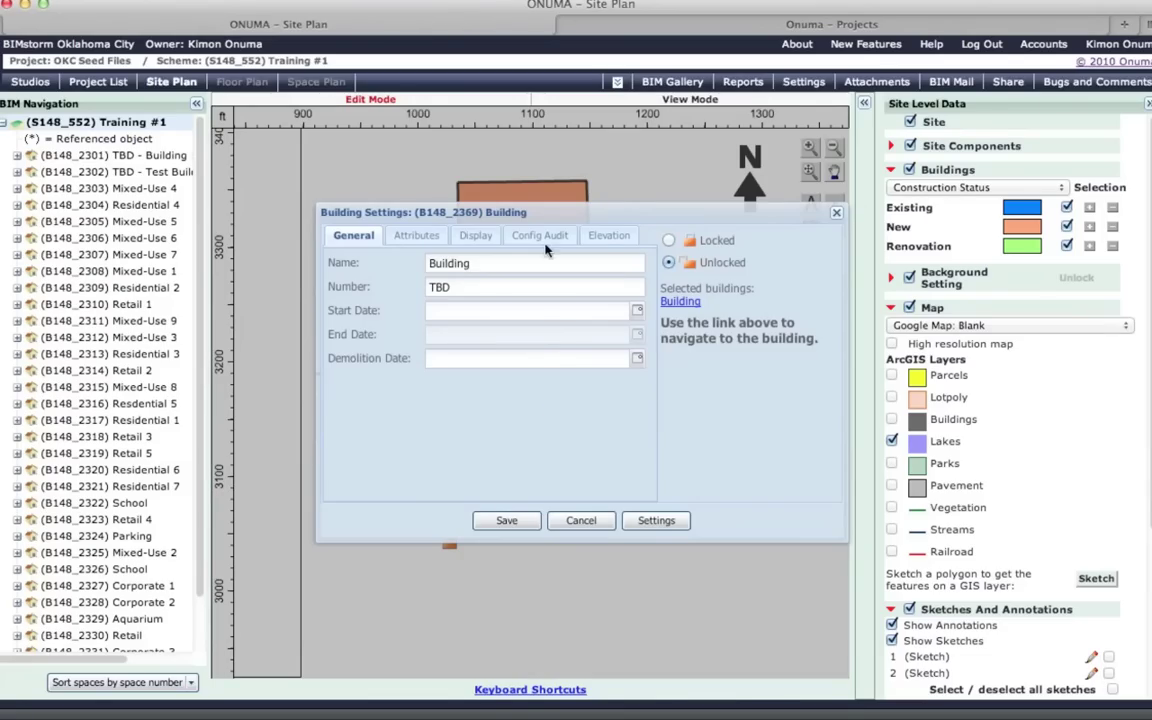
{"action": "left_click", "coordinate": [390, 236]}
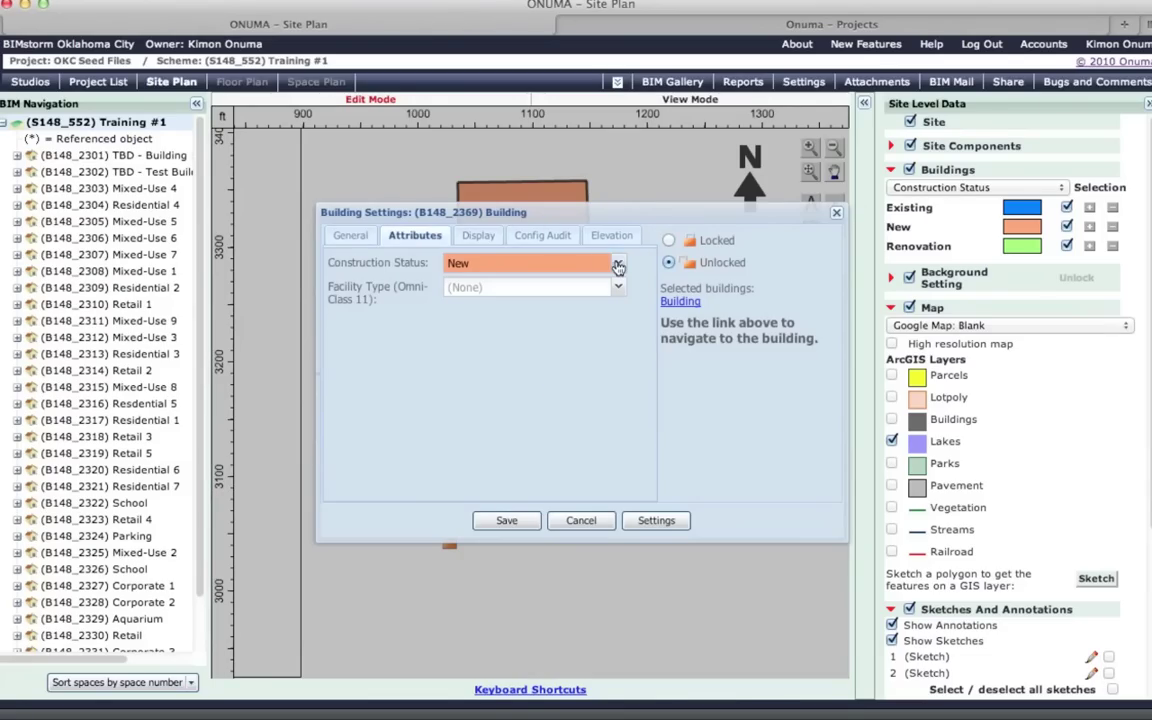
{"action": "left_click", "coordinate": [560, 263]}
{"action": "left_click", "coordinate": [555, 284]}
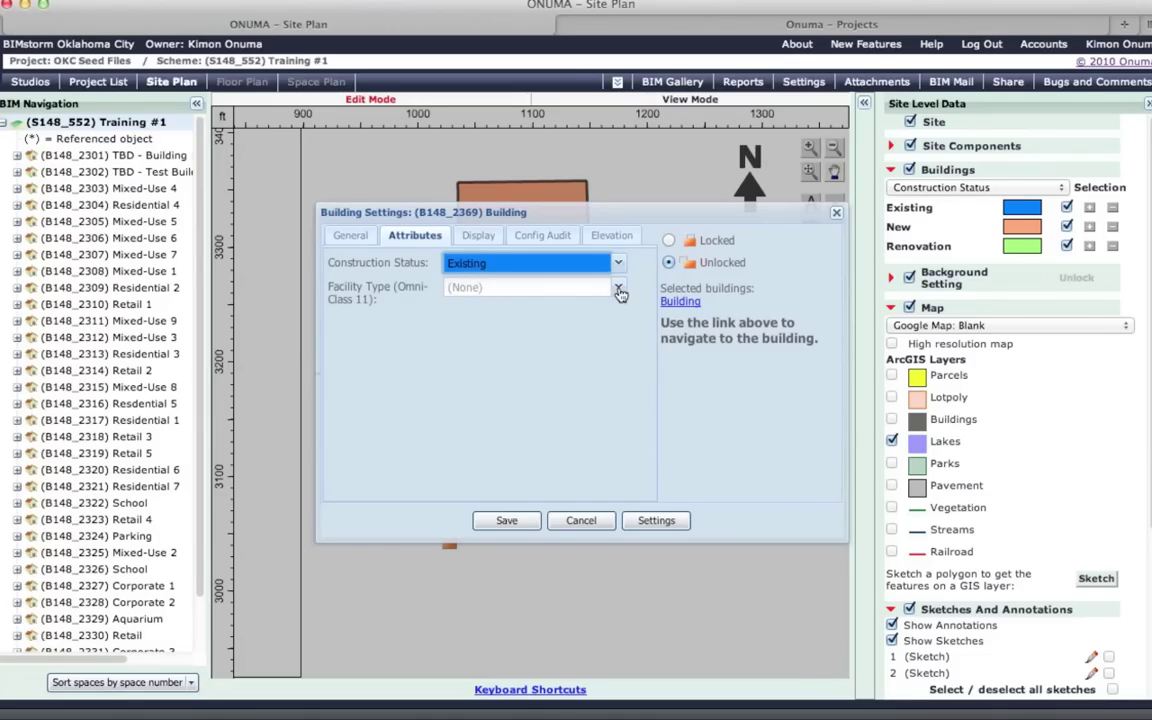
{"action": "left_click", "coordinate": [619, 290]}
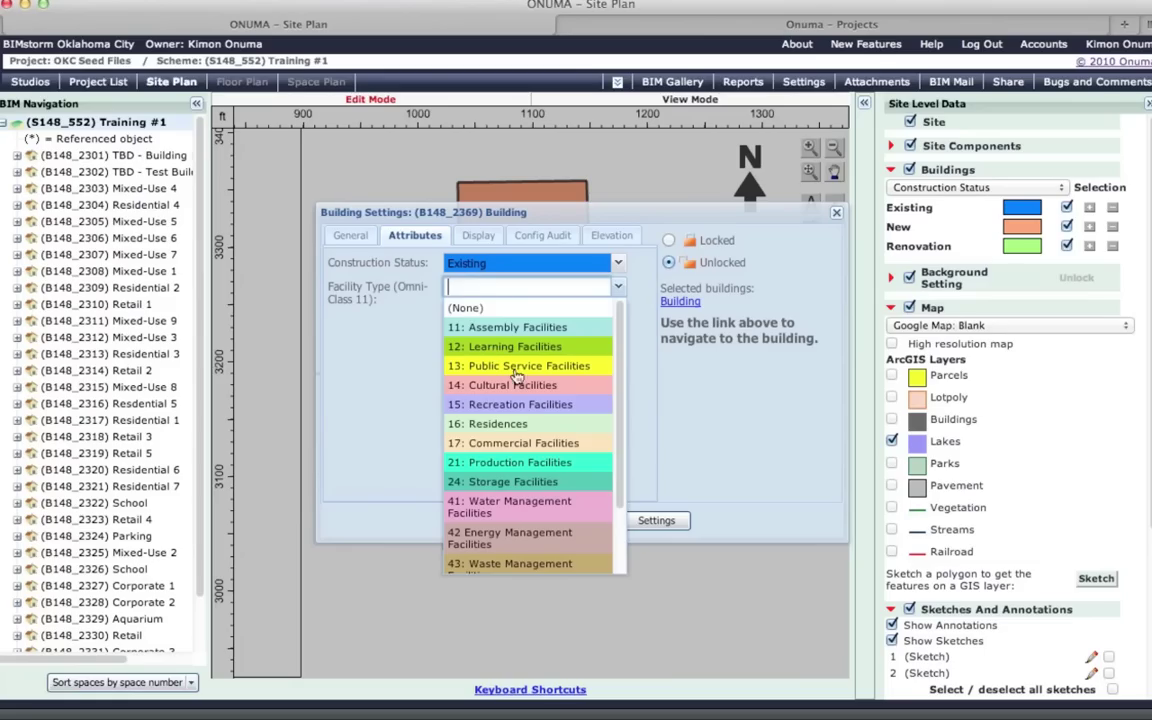
{"action": "left_click", "coordinate": [553, 450]}
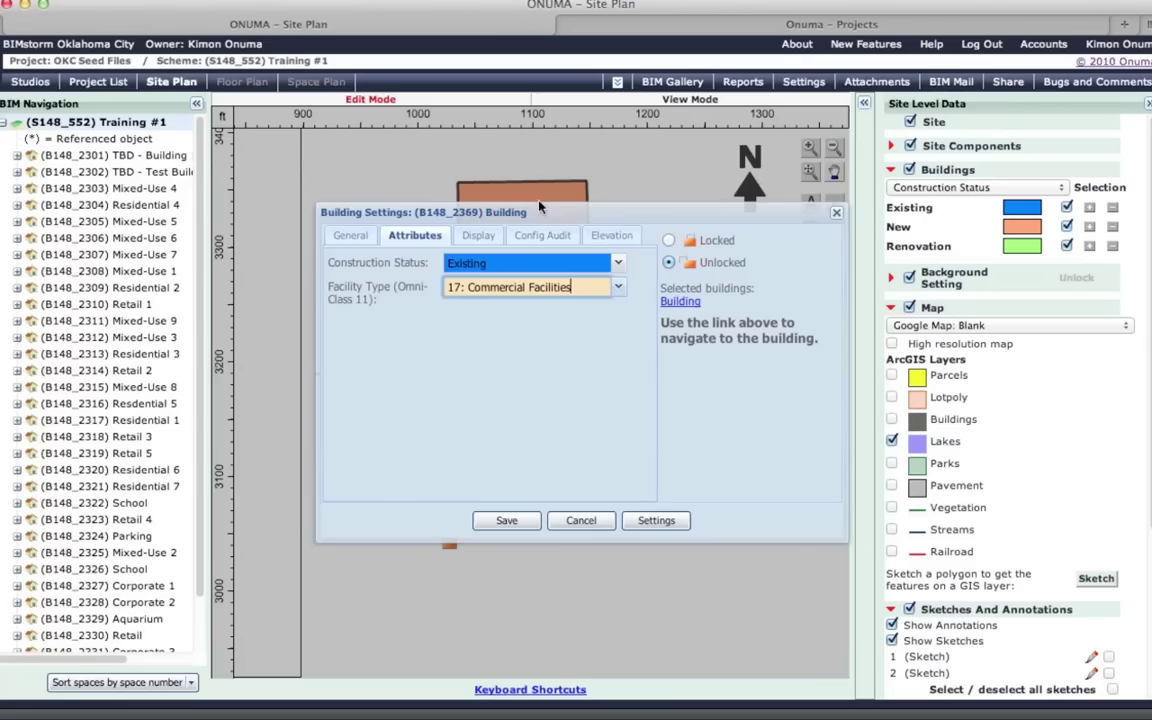
{"action": "left_click_drag", "start_coordinate": [559, 213], "coordinate": [742, 124]}
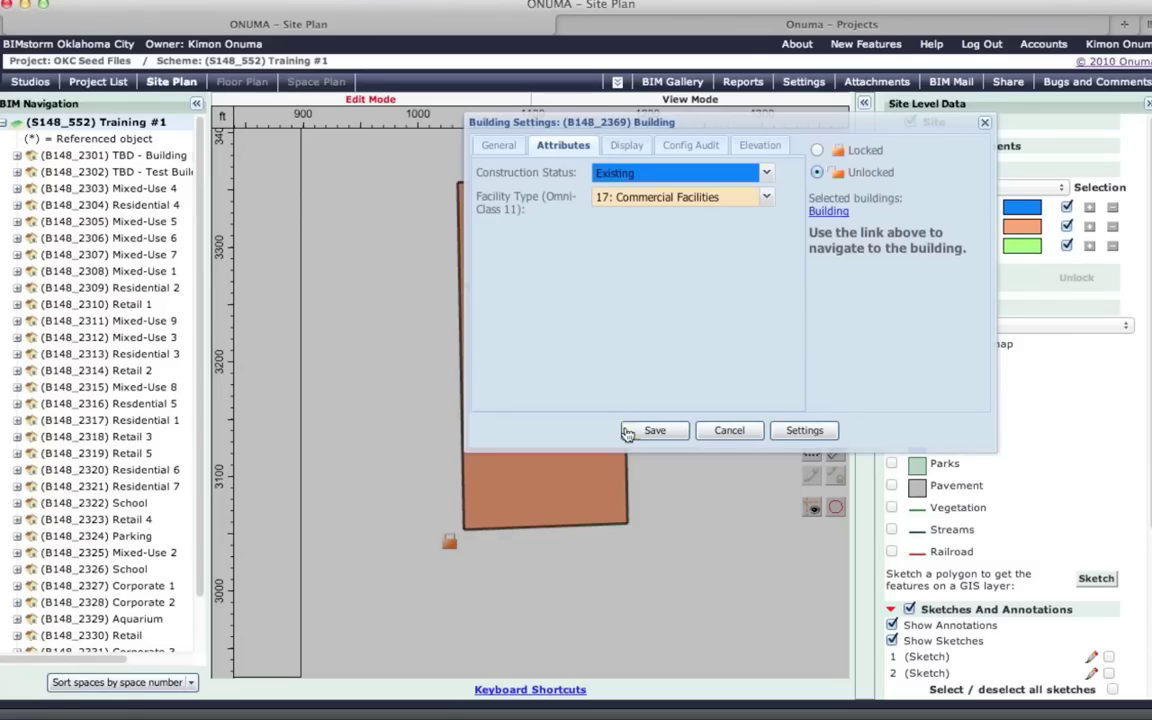
{"action": "left_click_drag", "start_coordinate": [652, 120], "coordinate": [812, 110]}
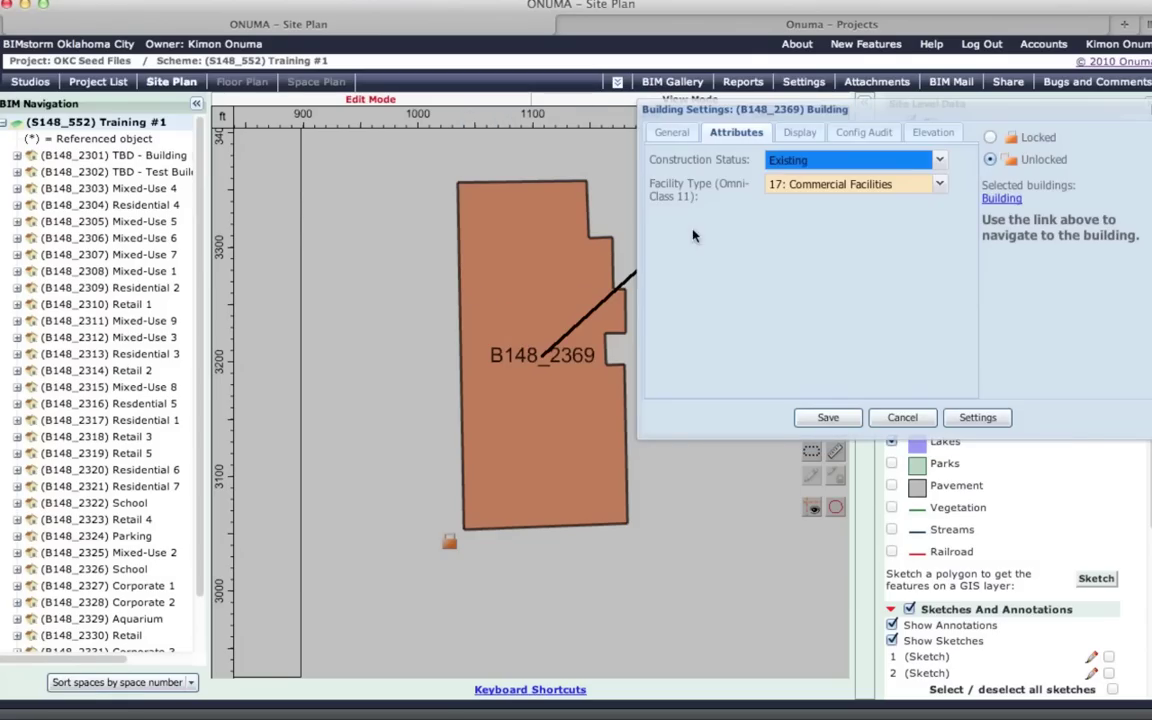
{"action": "left_click", "coordinate": [851, 405]}
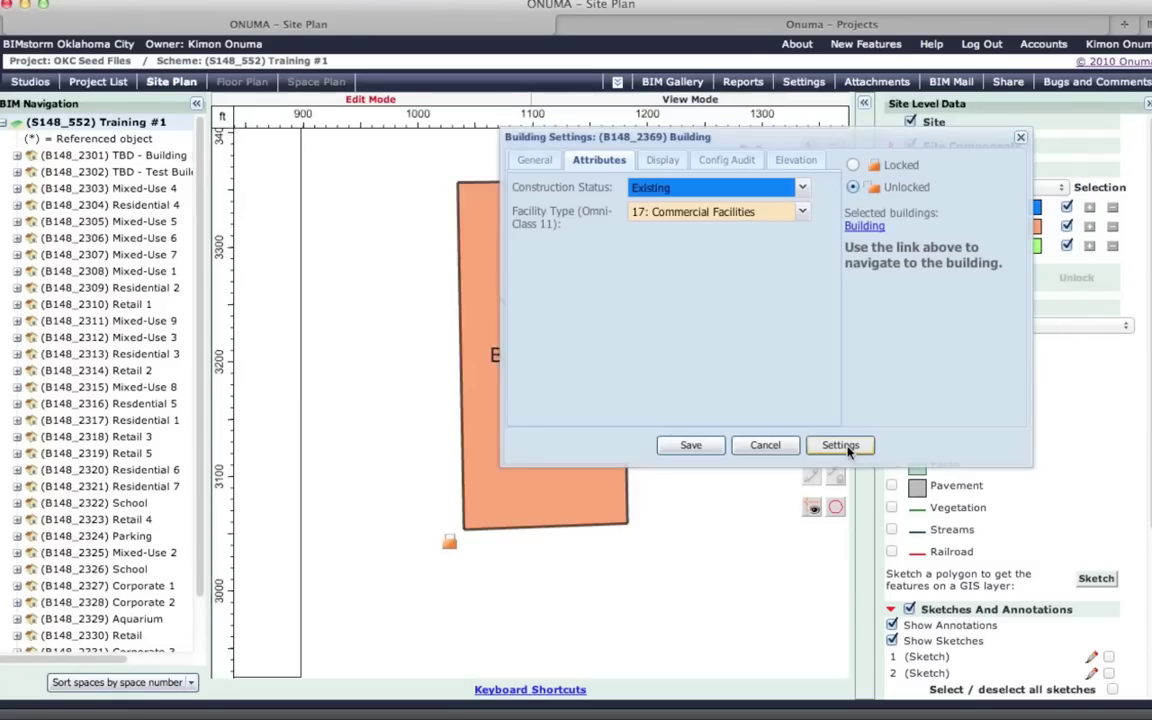
Open the GIS building's full settings and review the LEED, Uniformat and Floors settings.
{"action": "left_click", "coordinate": [836, 443]}
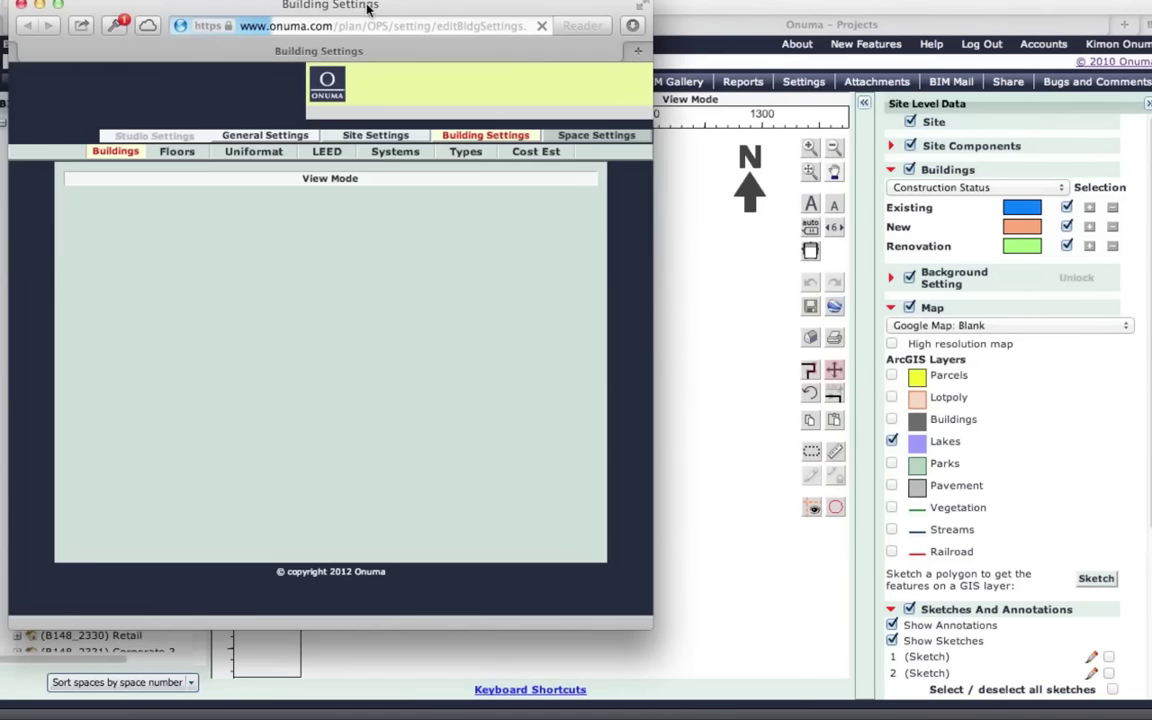
{"action": "left_click_drag", "start_coordinate": [368, 8], "coordinate": [798, 10]}
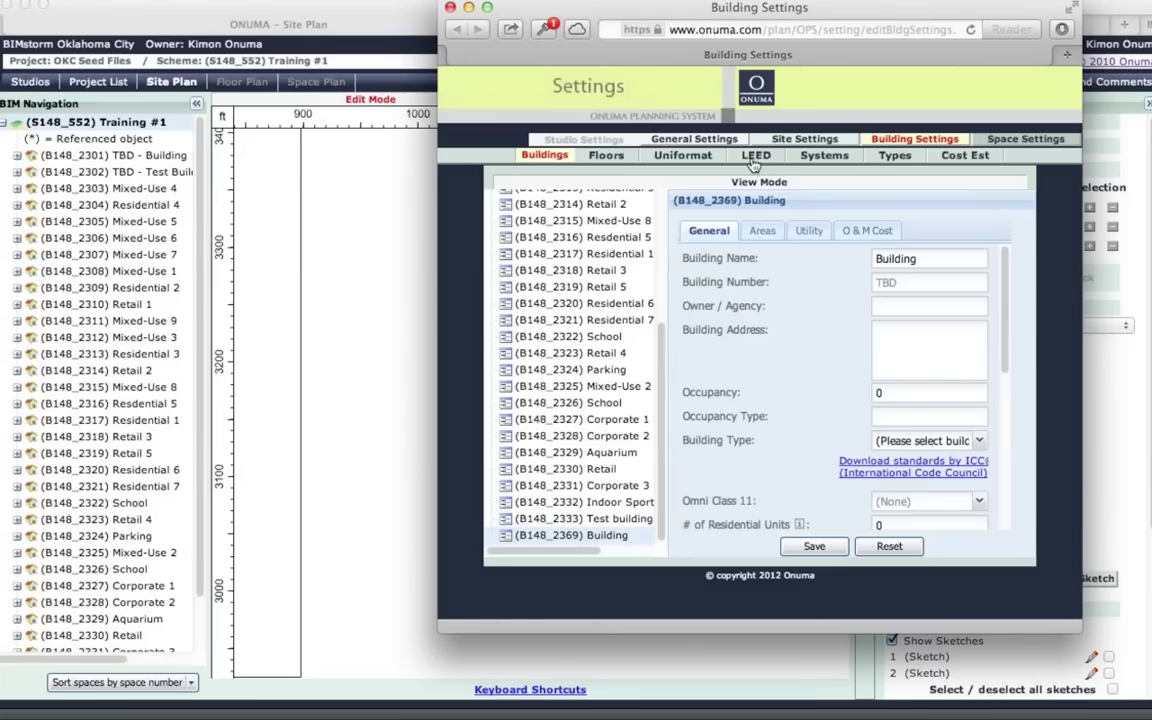
{"action": "left_click", "coordinate": [755, 158]}
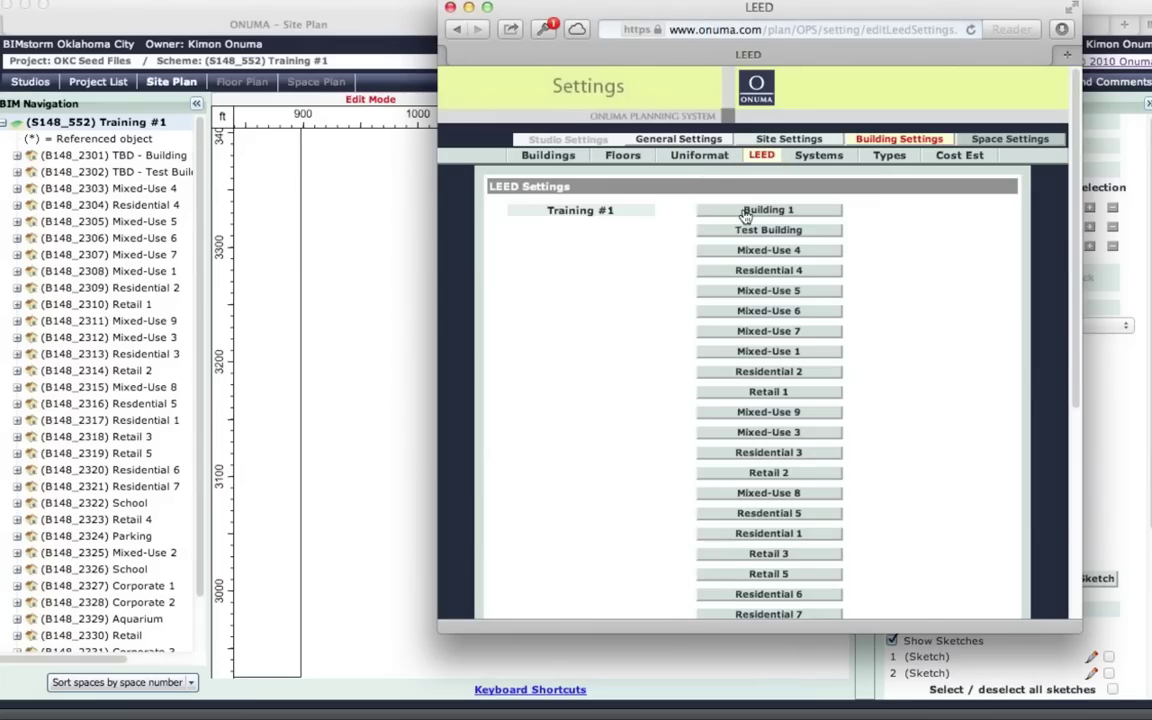
{"action": "left_click", "coordinate": [692, 156]}
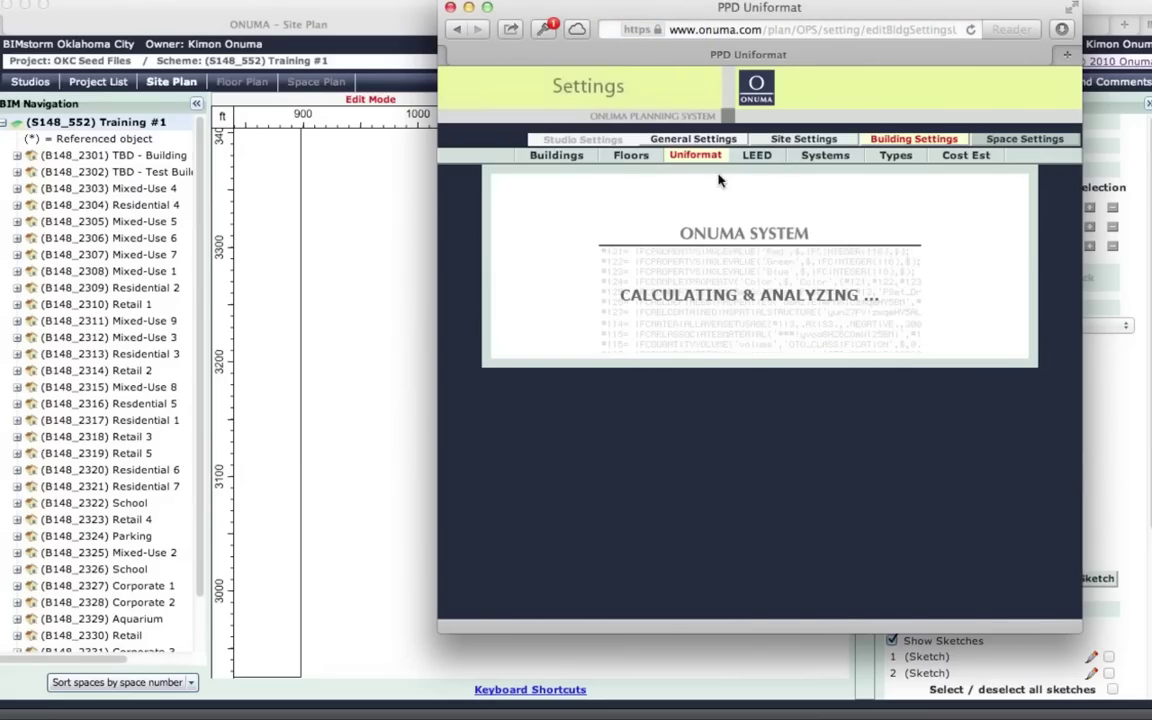
{"action": "left_click", "coordinate": [634, 160]}
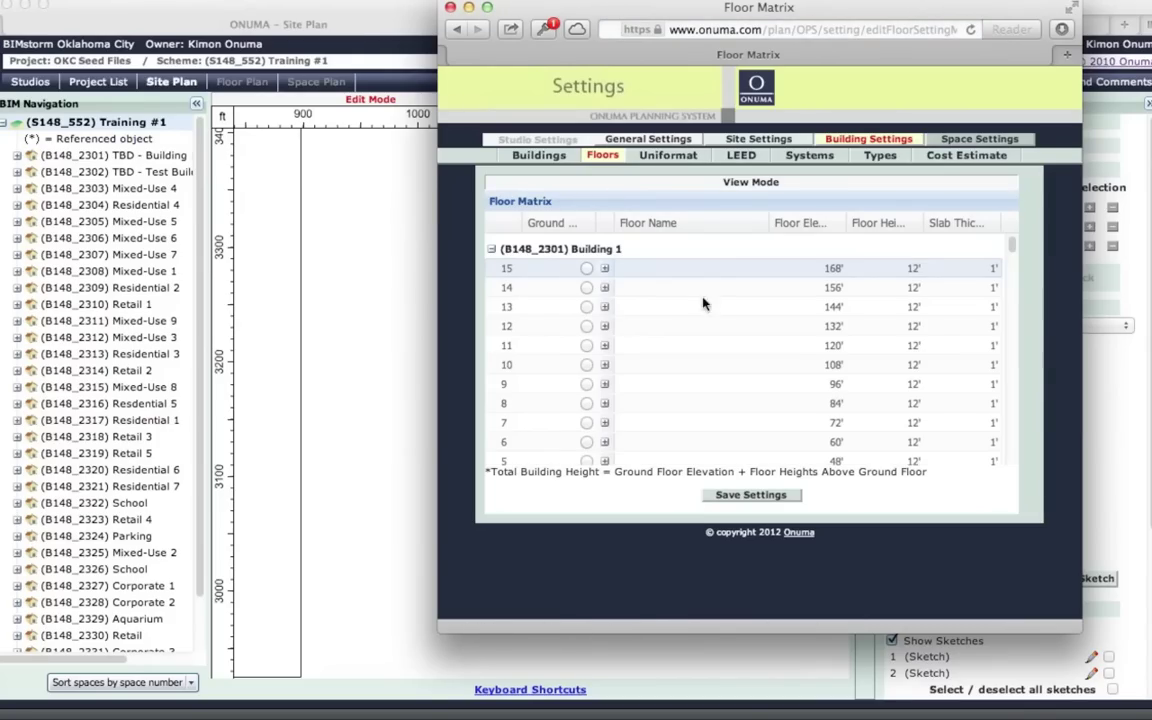
Collapse the floor lists of Building 1 and Mixed-Use 4 in the Floor Matrix and search the page for "bank".
{"action": "mouse_move", "coordinate": [1010, 244]}
{"action": "left_mouse_down"}
{"action": "mouse_move", "coordinate": [1010, 337]}
{"action": "mouse_move", "coordinate": [1018, 238]}
{"action": "left_mouse_up"}
{"action": "left_click", "coordinate": [491, 249]}
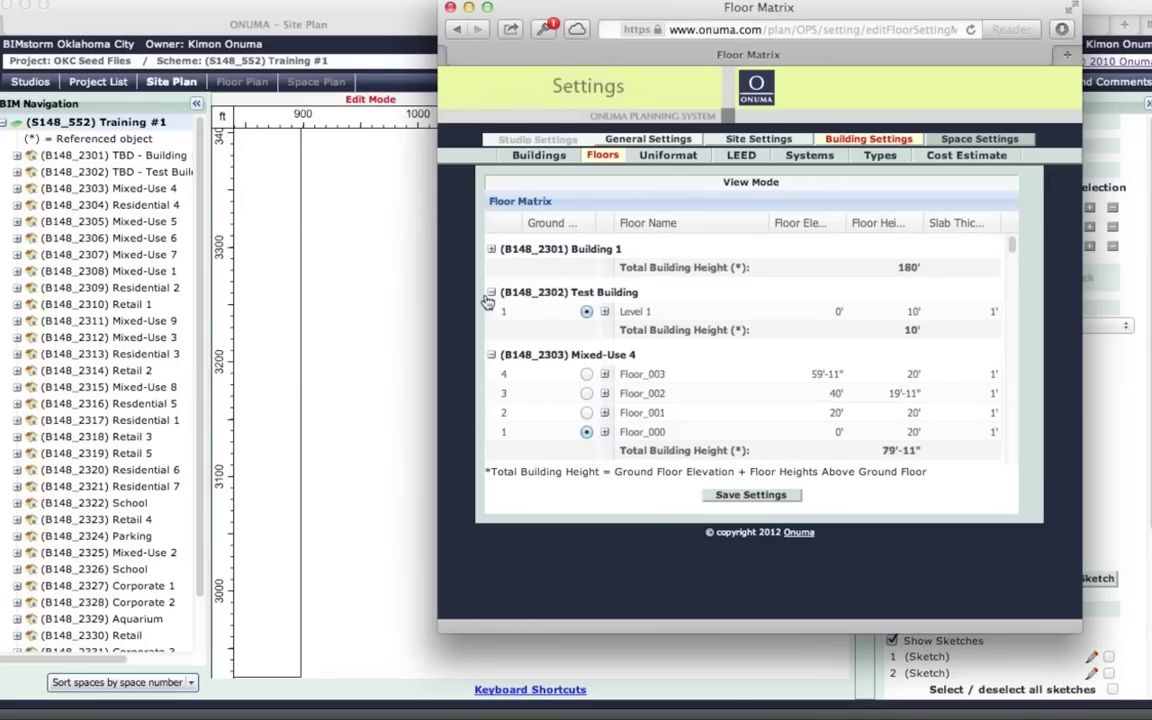
{"action": "left_click", "coordinate": [492, 355]}
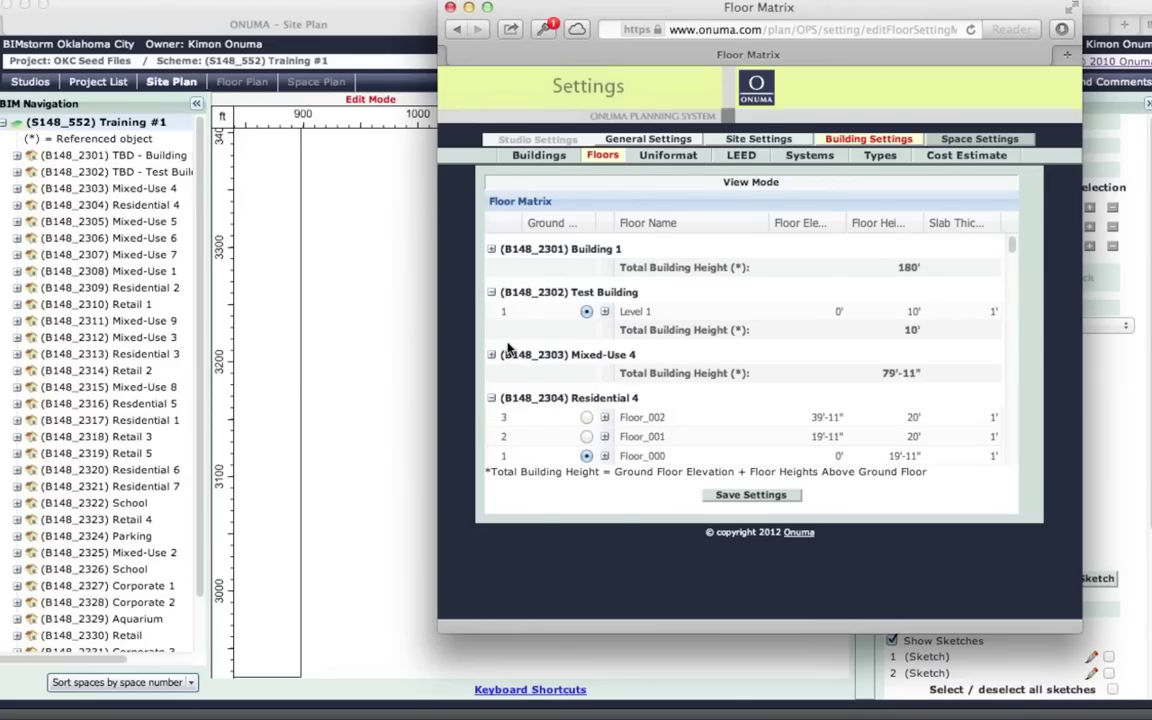
{"action": "key", "text": "super+f"}
{"action": "type", "text": "bank"}
{"action": "key", "text": "super+a"}
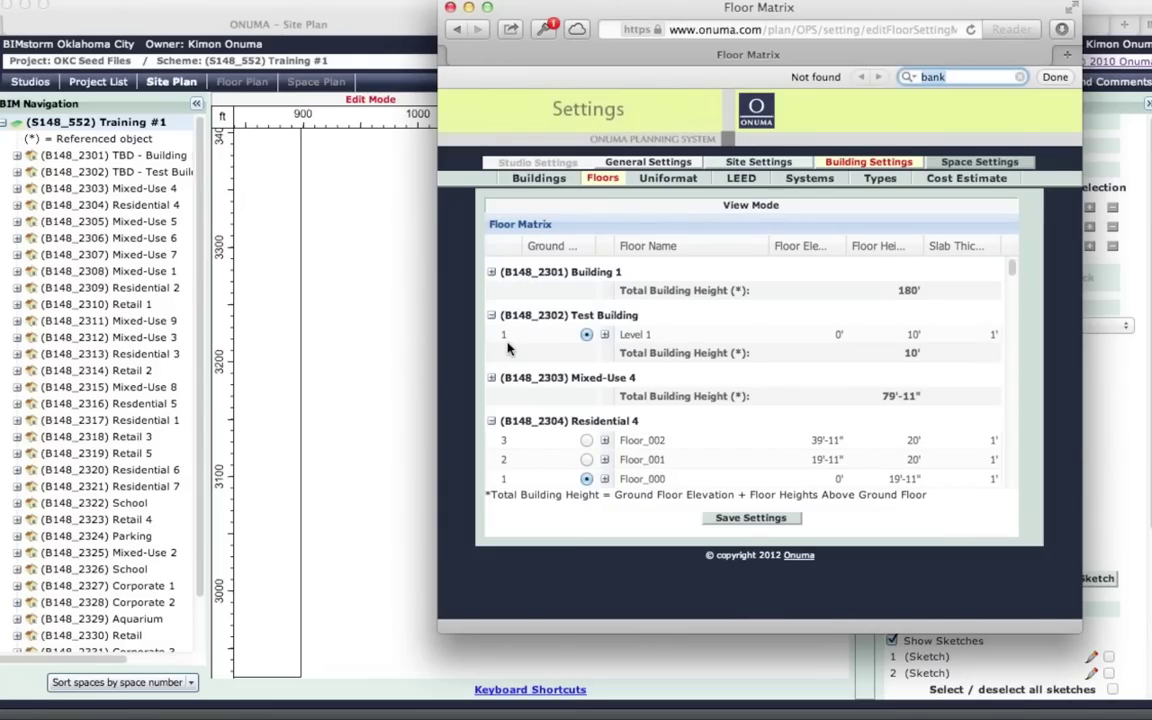
{"action": "left_click", "coordinate": [1046, 78]}
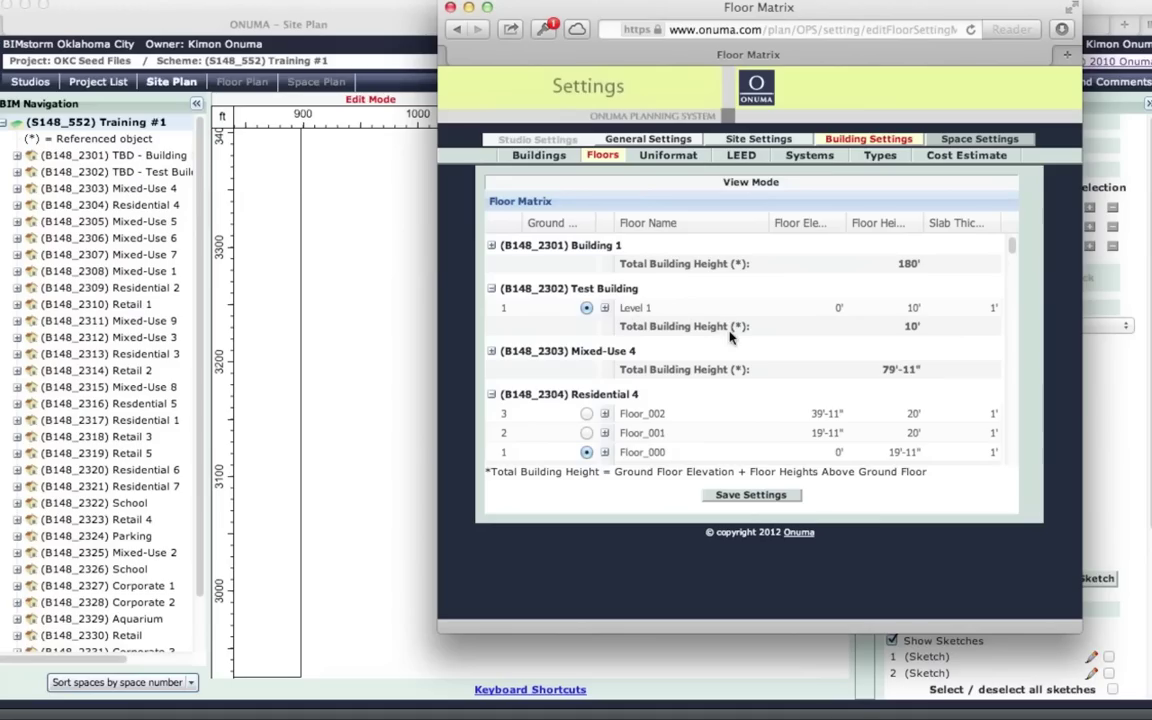
Set the floor height of Test Building's Level 1 to 150', save the floor settings and close the settings window.
{"action": "double_click", "coordinate": [905, 305]}
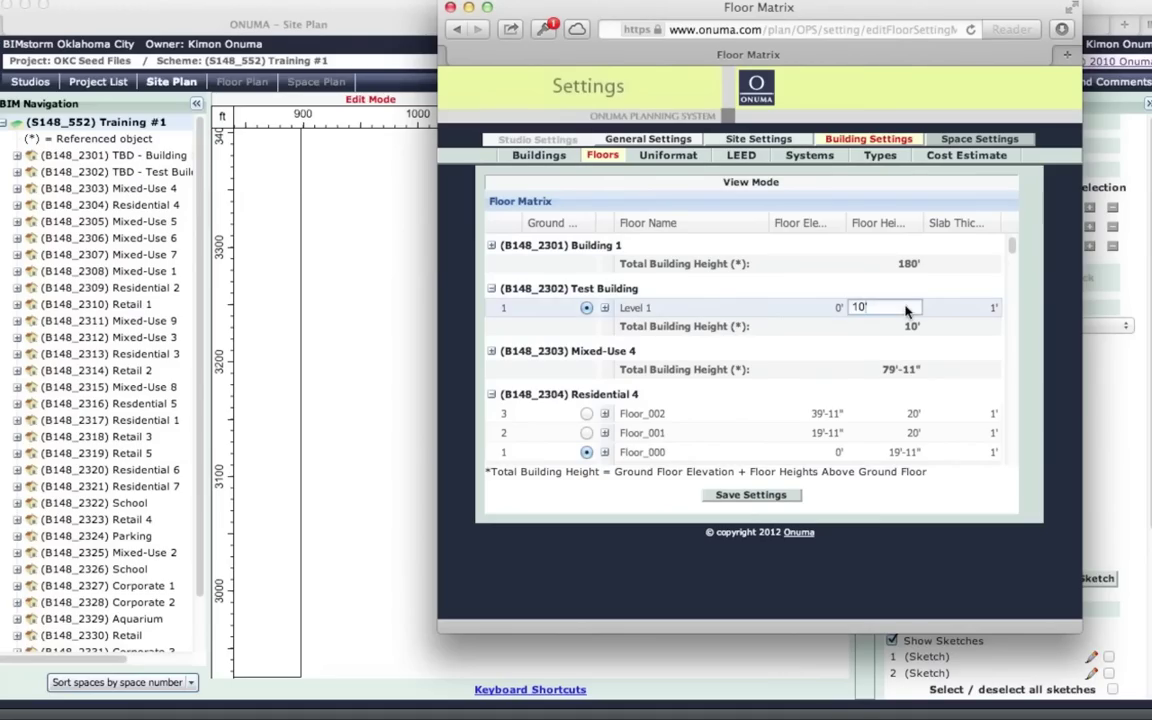
{"action": "type", "text": "150"}
{"action": "key", "text": "Return"}
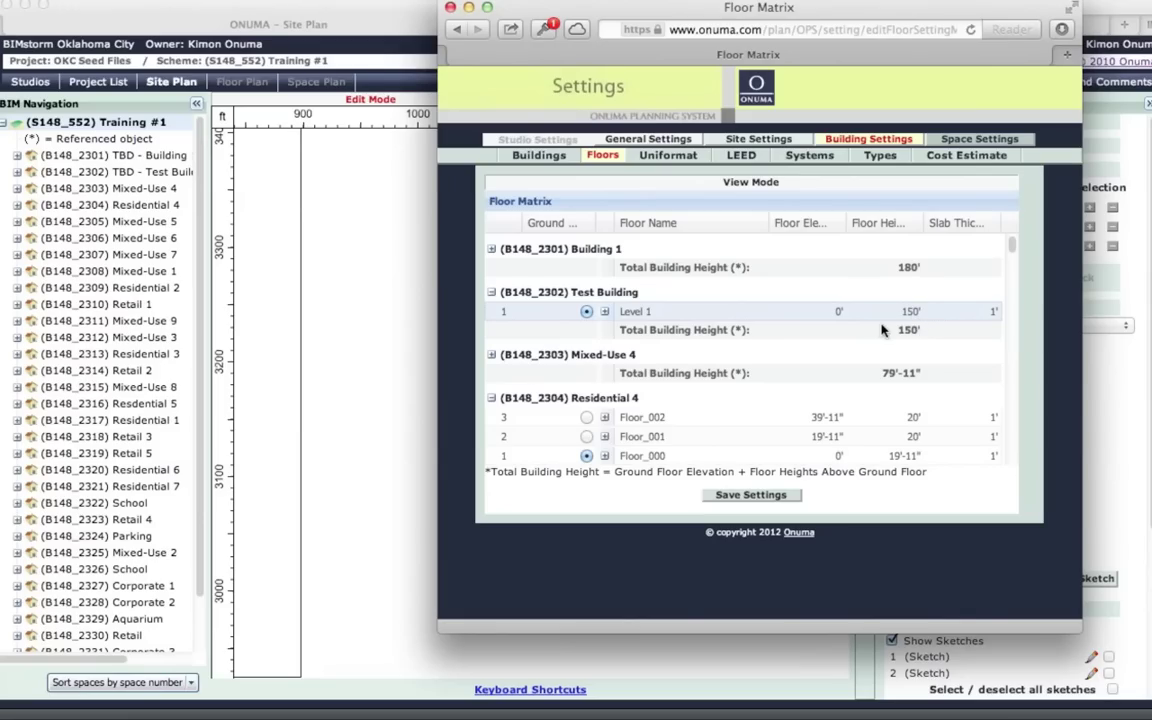
{"action": "left_click", "coordinate": [755, 496]}
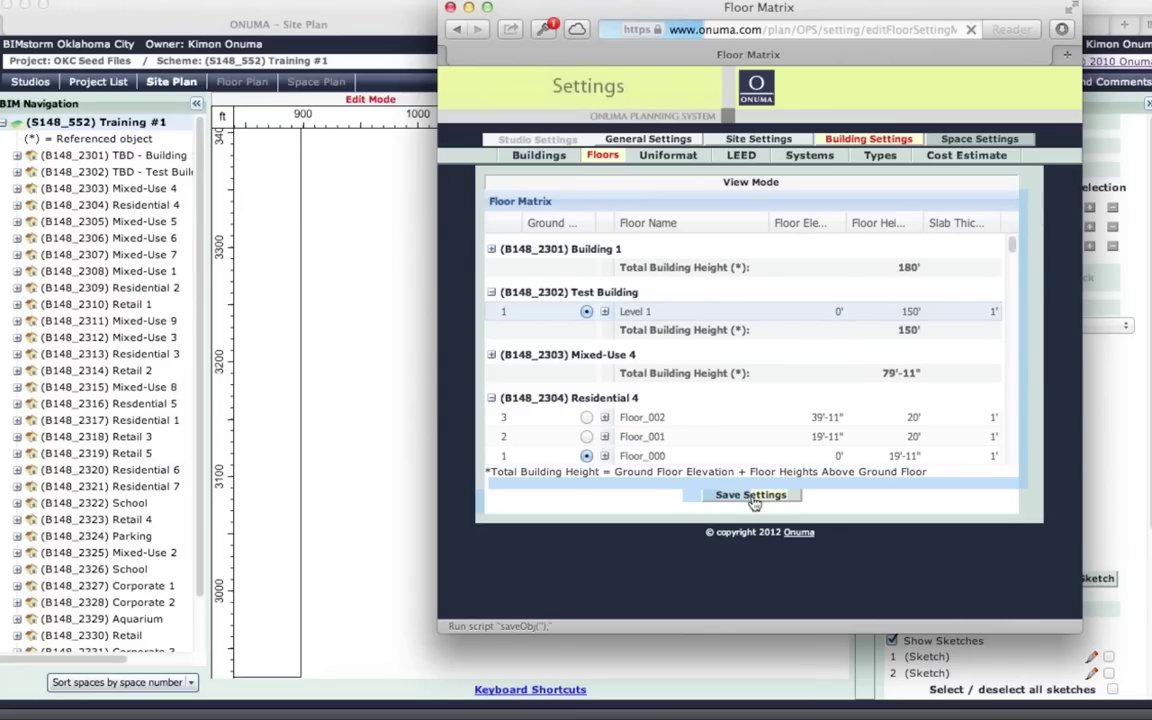
{"action": "left_click", "coordinate": [450, 7]}
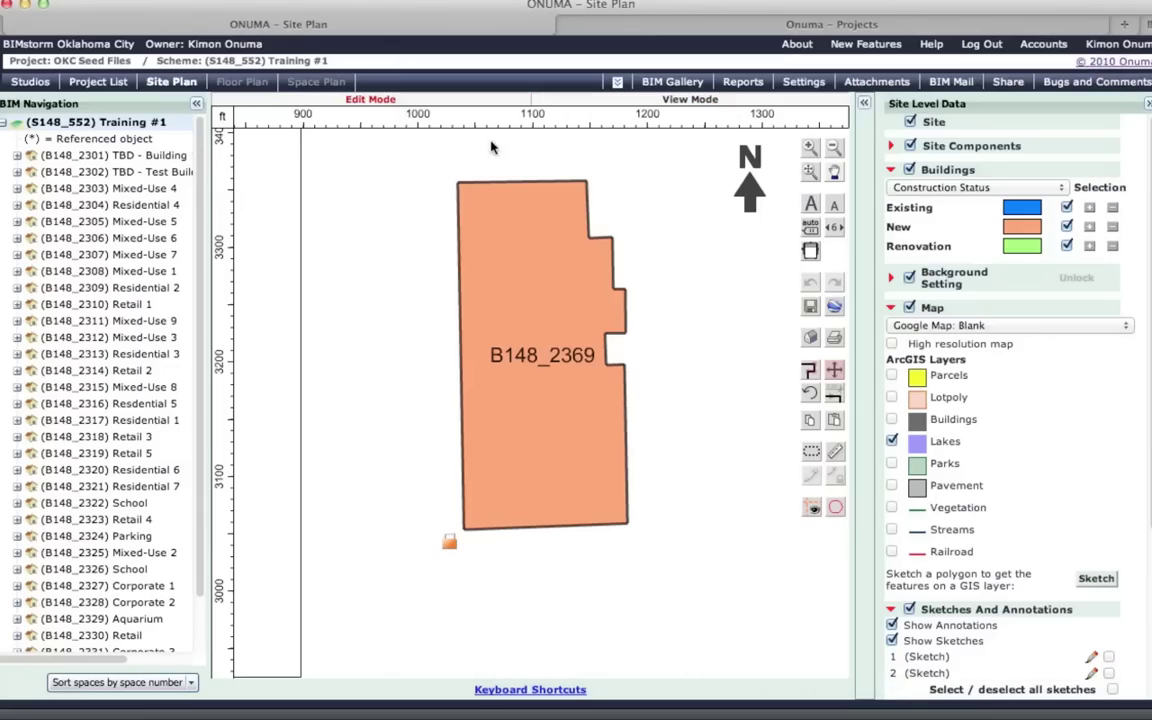
Navigate from the site plan into the GIS building B148_2369 through its building settings.
{"action": "left_click", "coordinate": [17, 271]}
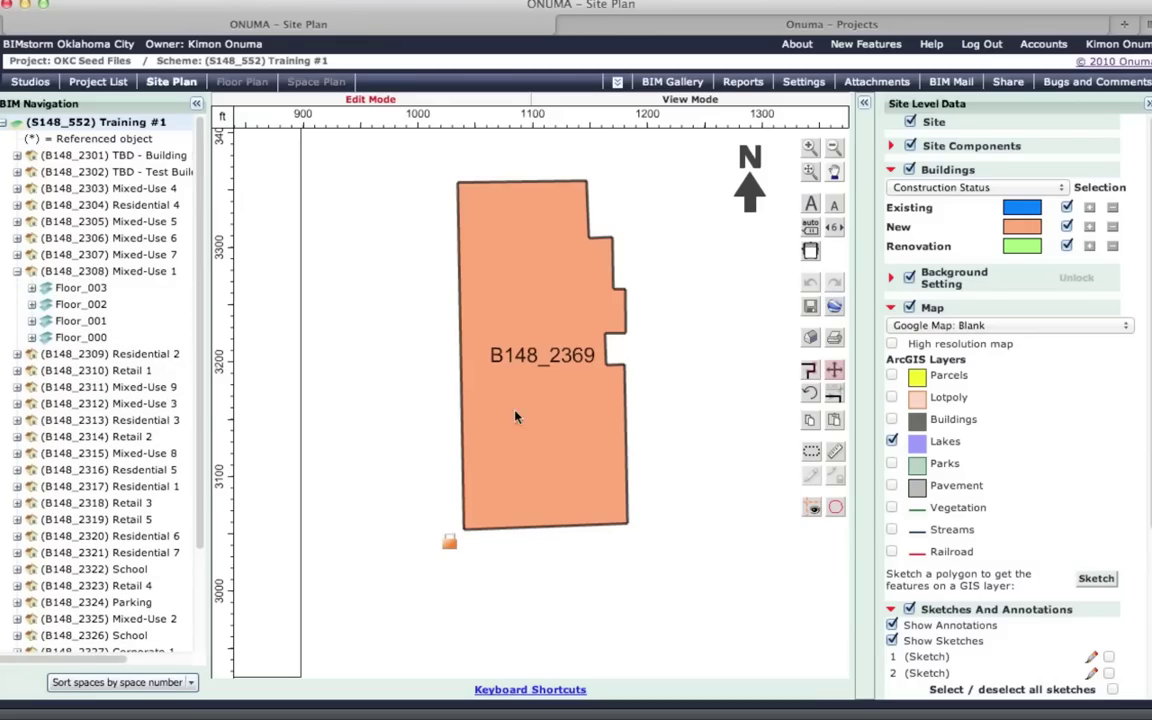
{"action": "double_click", "coordinate": [505, 370]}
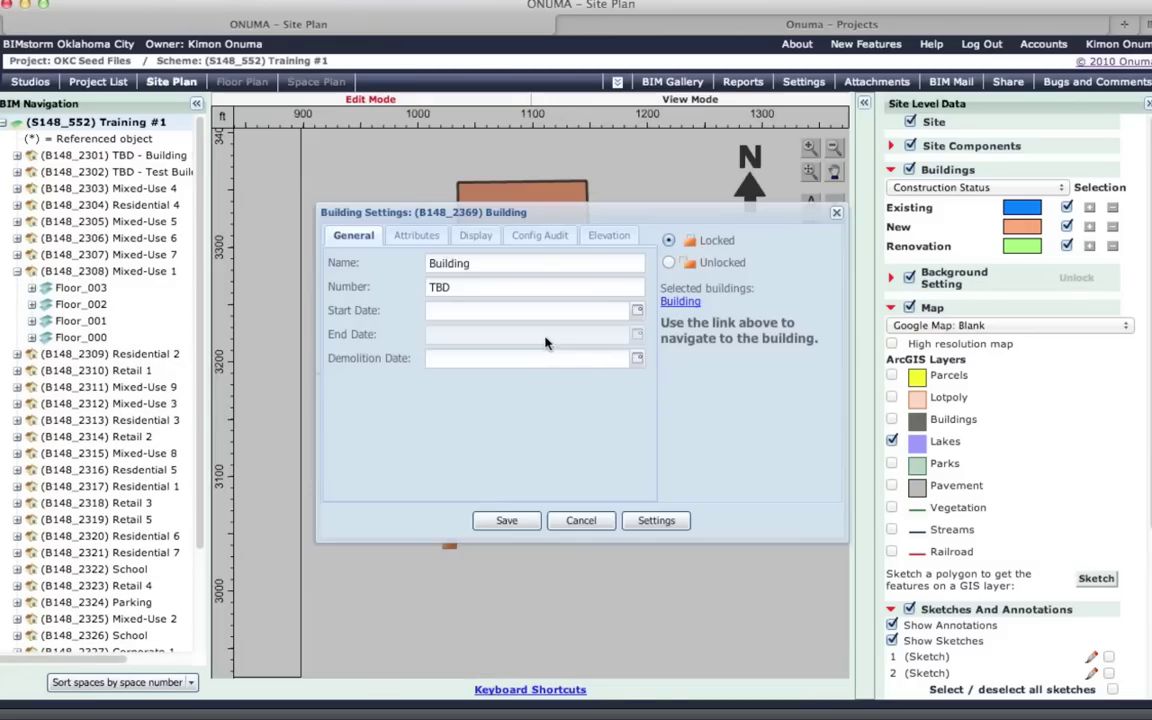
{"action": "left_click", "coordinate": [682, 302]}
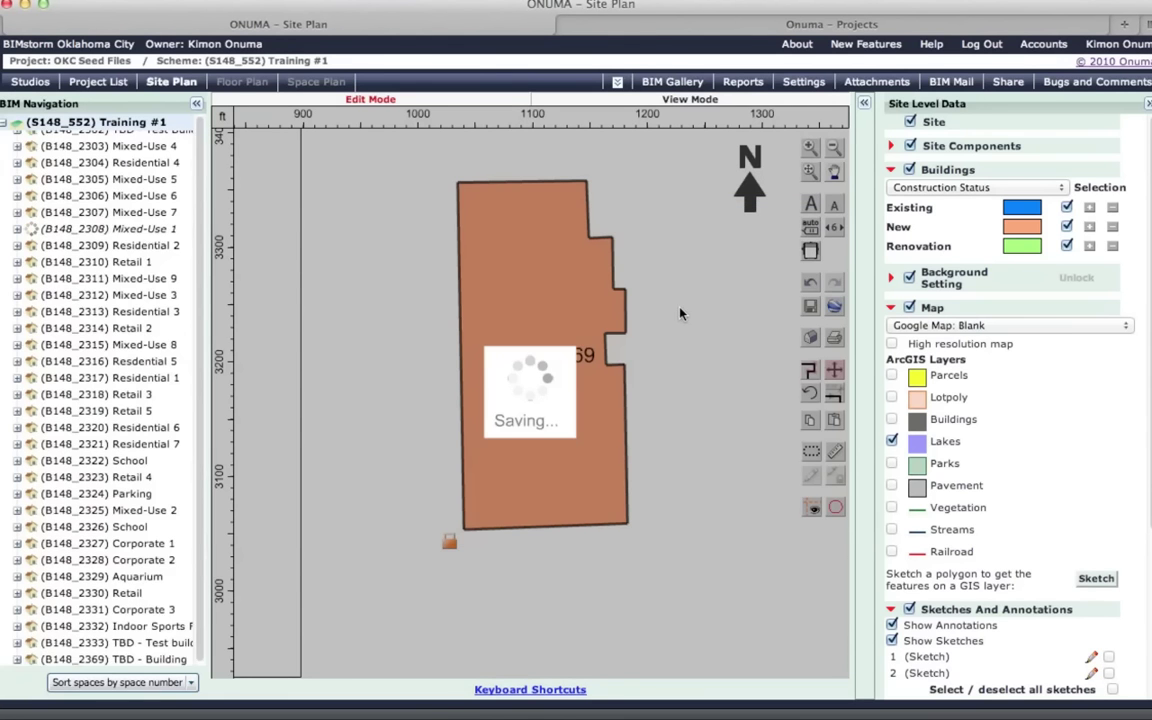